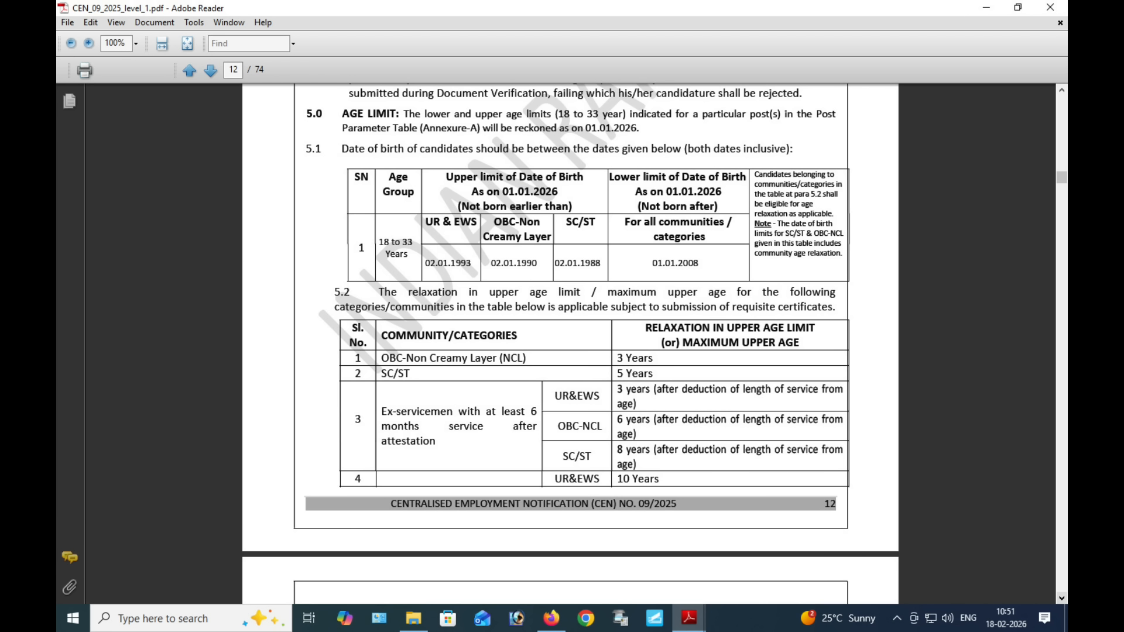
Scroll through the CEN 09/2025 PDF's age limits and the corrigendum vacancy table
{"action": "scroll", "coordinate": [571, 343], "scroll_direction": "up", "scroll_amount": 15}
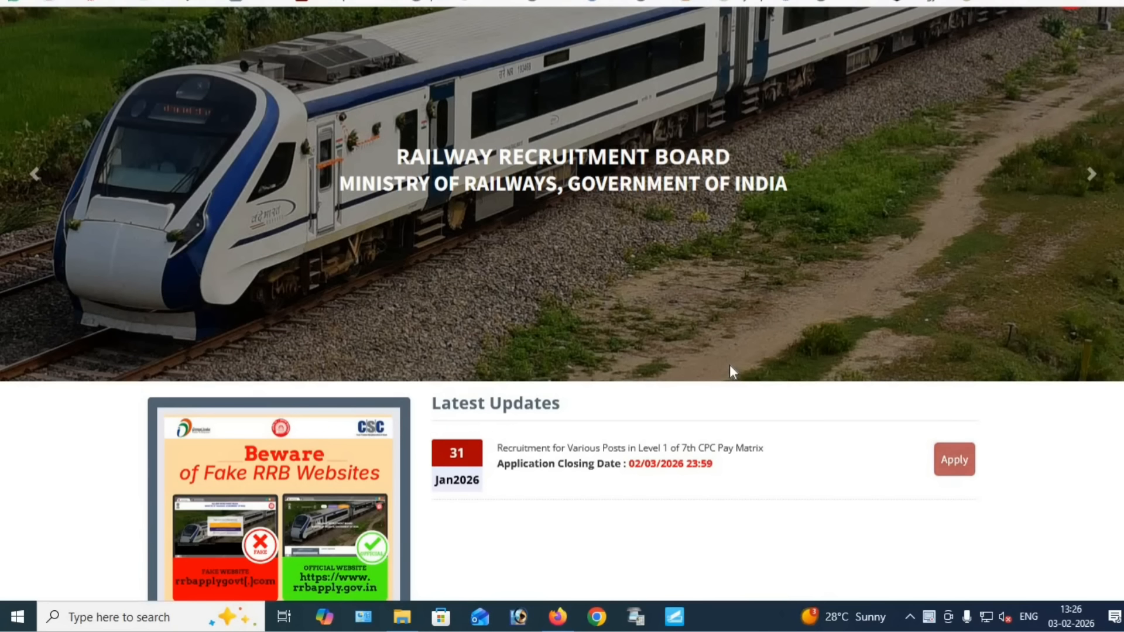
{"action": "scroll", "coordinate": [729, 364], "scroll_direction": "up", "scroll_amount": 2}
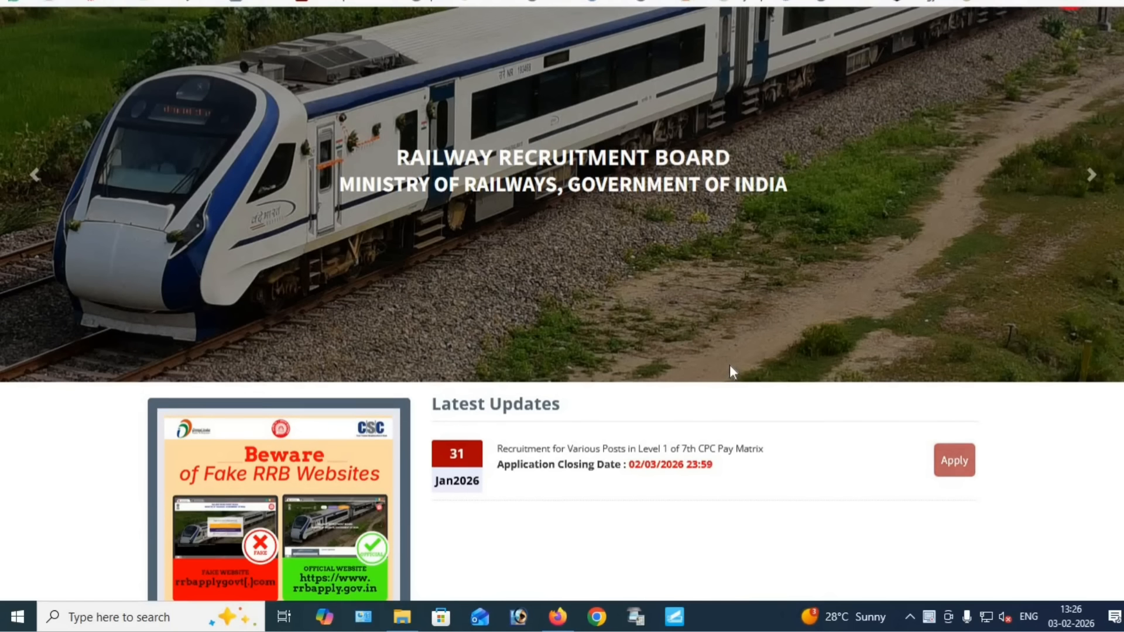
Start the Level 1 recruitment application and choose to create a new RRB account
{"action": "scroll", "coordinate": [730, 364], "scroll_direction": "up", "scroll_amount": 2}
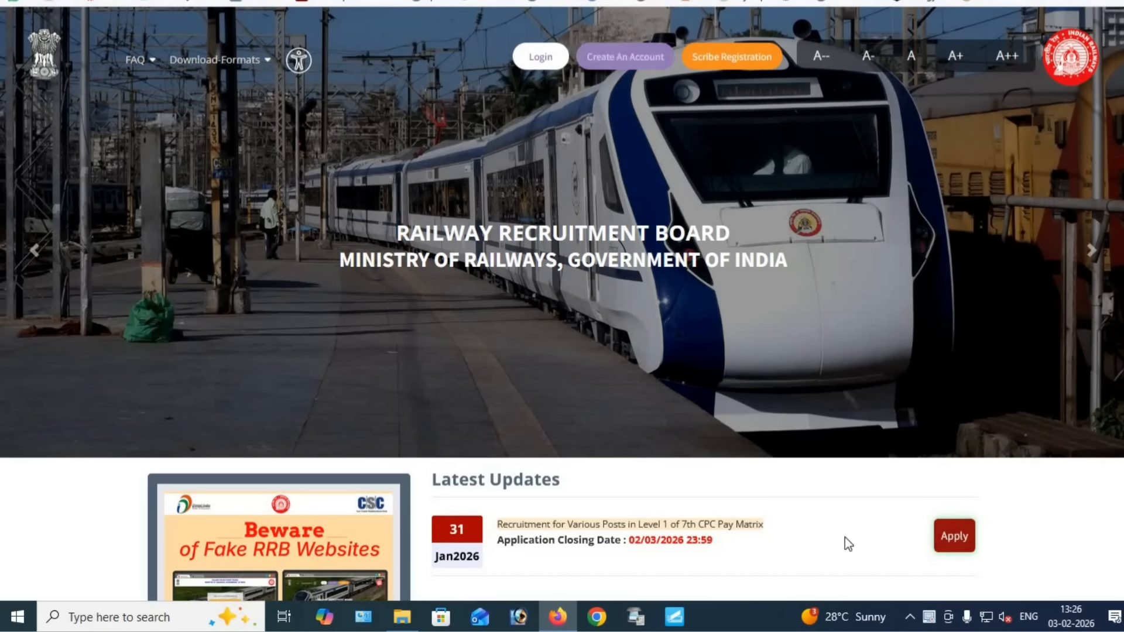
{"action": "left_click", "coordinate": [954, 536]}
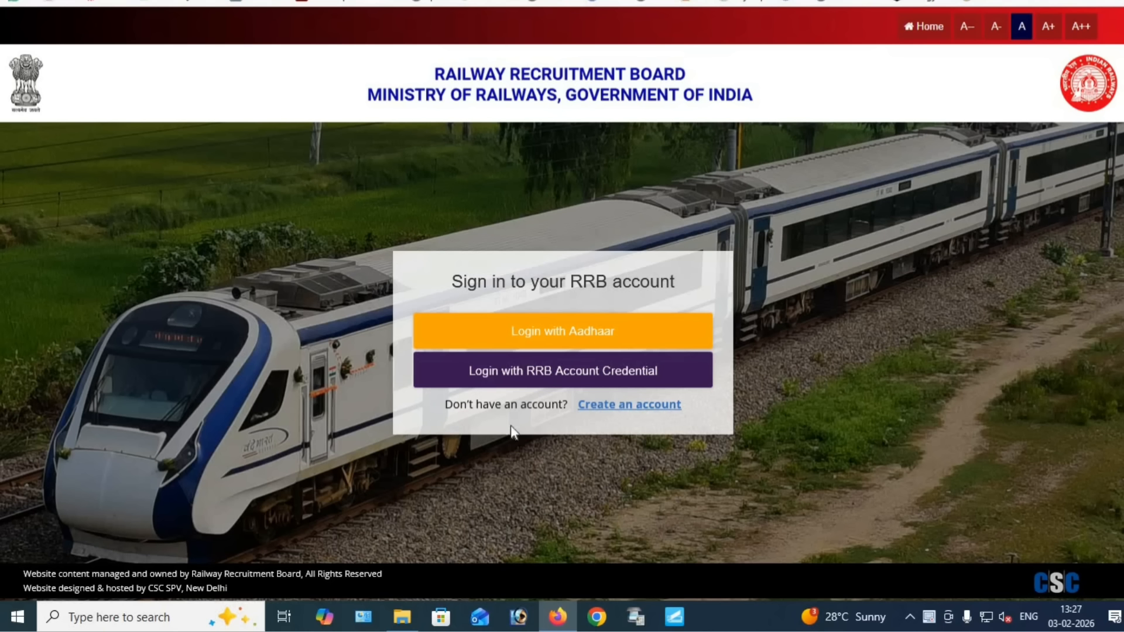
{"action": "left_click", "coordinate": [653, 405]}
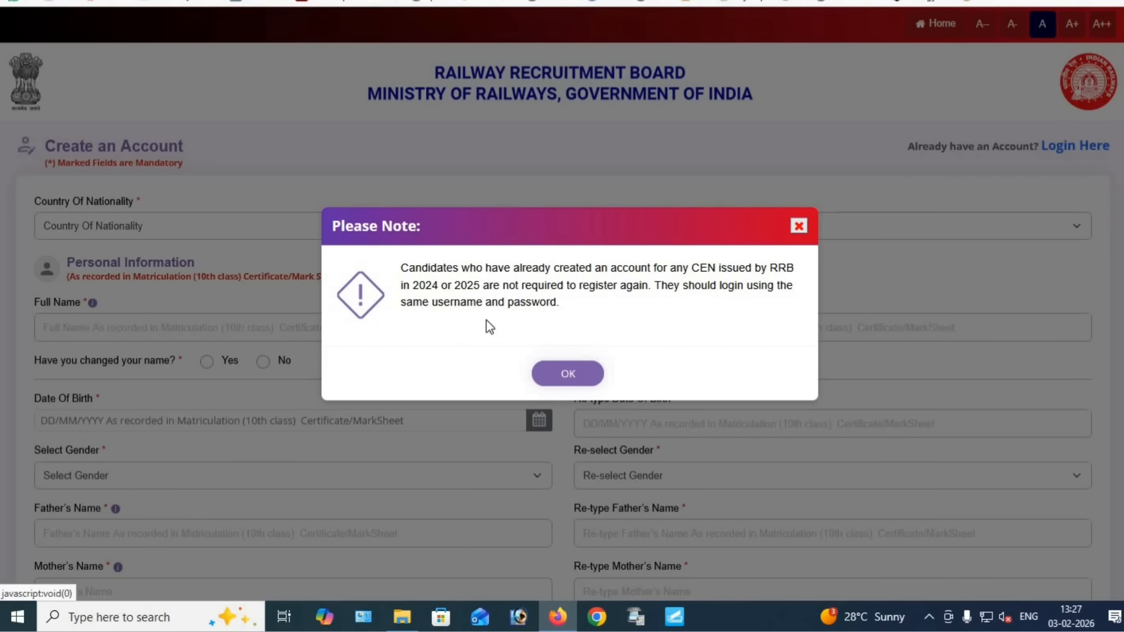
Dismiss the existing-accounts note and set Country Of Nationality to India
{"action": "left_click", "coordinate": [569, 381]}
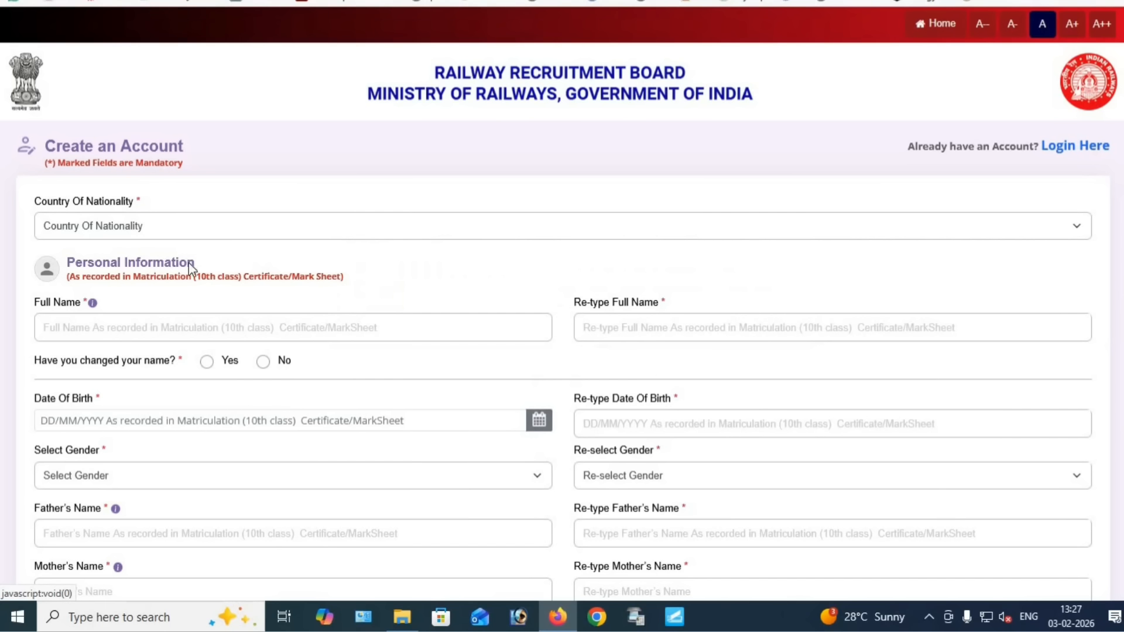
{"action": "left_click", "coordinate": [131, 223]}
{"action": "left_click", "coordinate": [128, 226]}
{"action": "left_click", "coordinate": [128, 226]}
{"action": "left_click", "coordinate": [44, 273]}
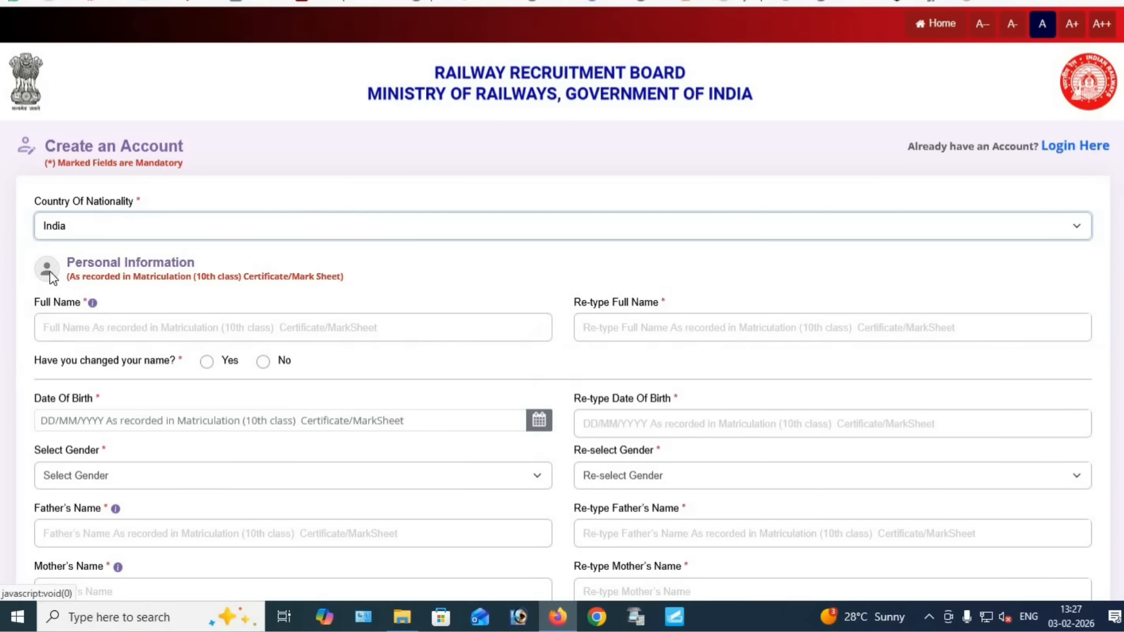
Enter and re-type the applicant's full name, answering No to name change
{"action": "left_click", "coordinate": [118, 325]}
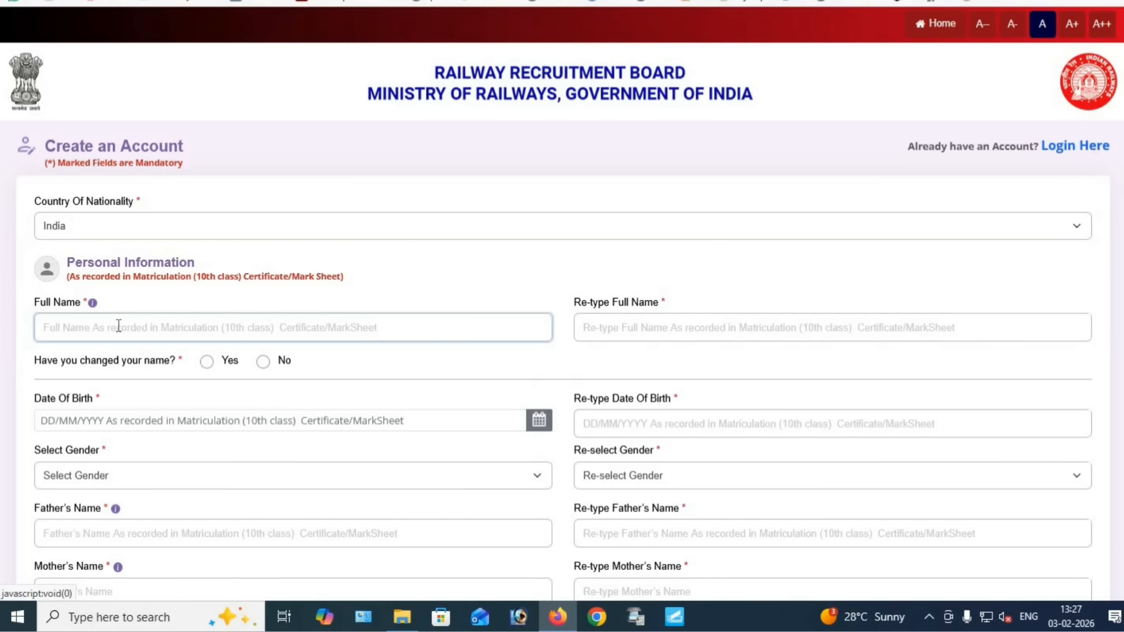
{"action": "type", "text": "SING..."}
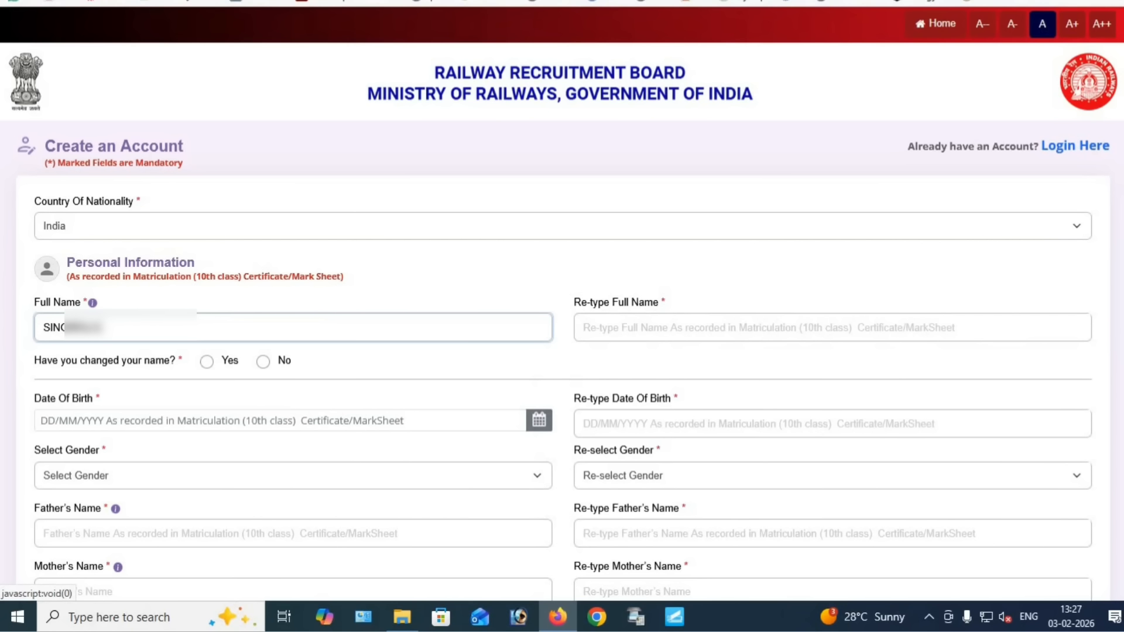
{"action": "type", "text": ".."}
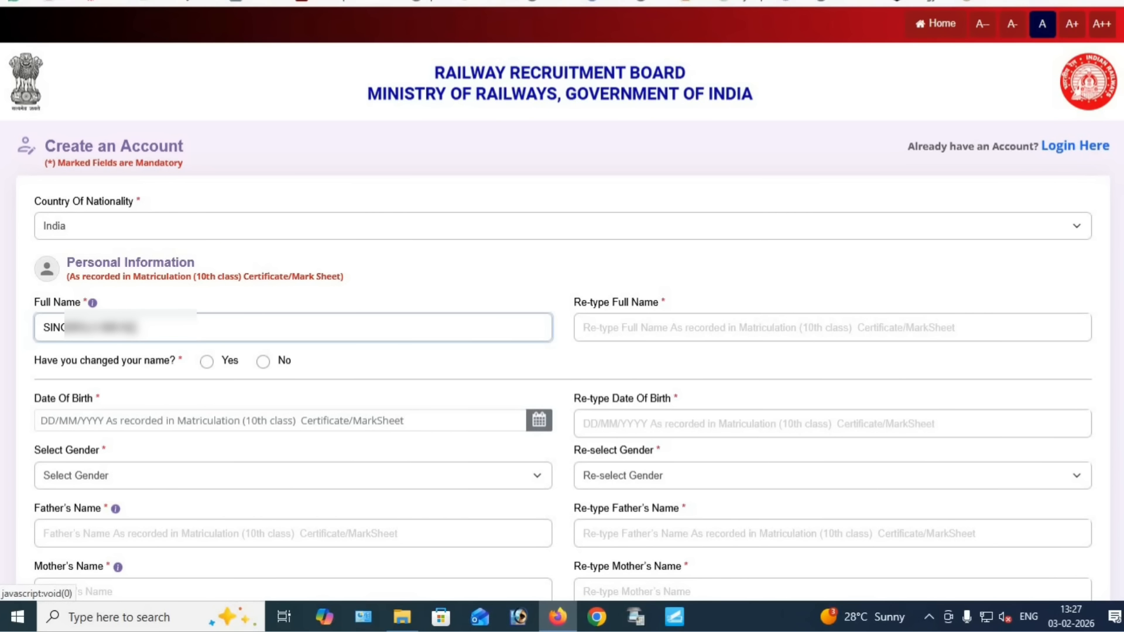
{"action": "left_click", "coordinate": [614, 316]}
{"action": "type", "text": "SIN.........."}
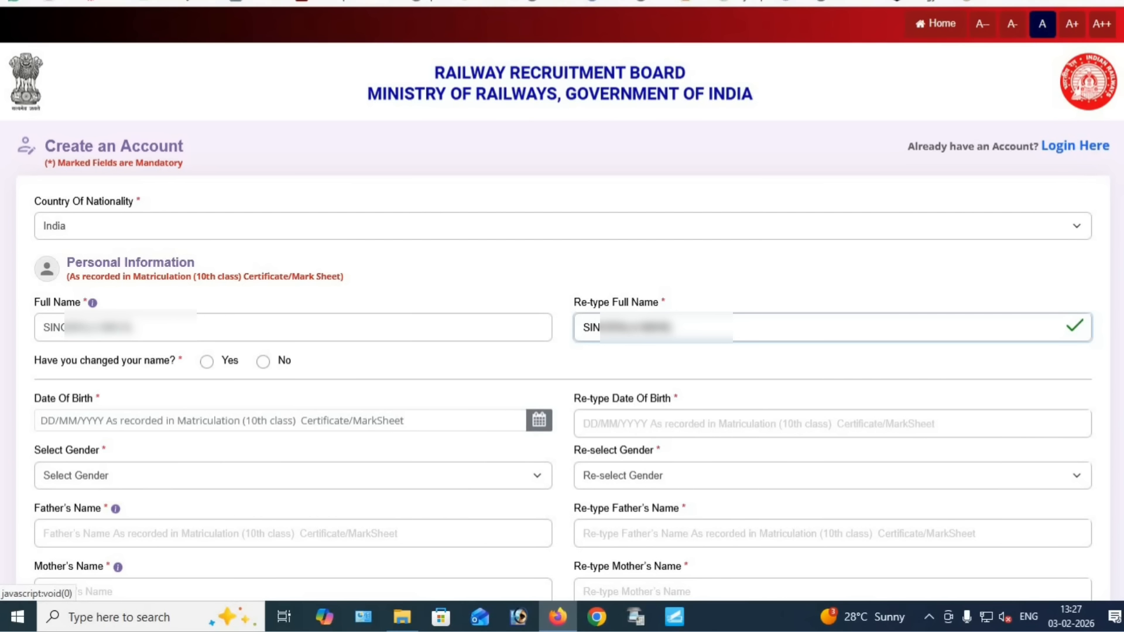
{"action": "left_click", "coordinate": [646, 373]}
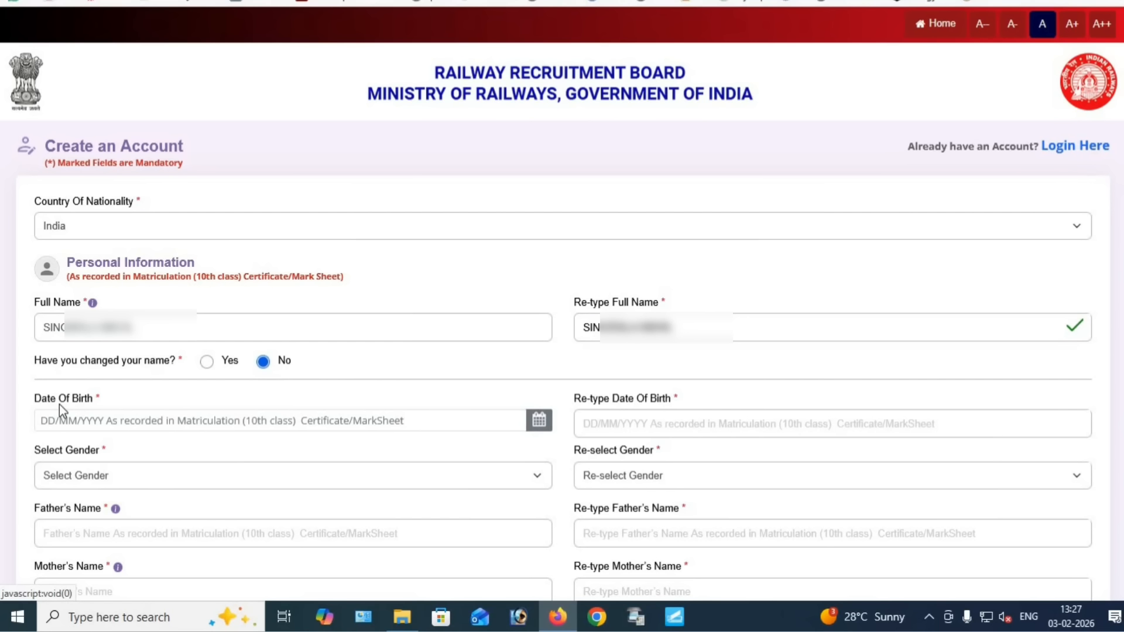
Pick a date of birth in March 2004 from the calendar
{"action": "left_click", "coordinate": [85, 421]}
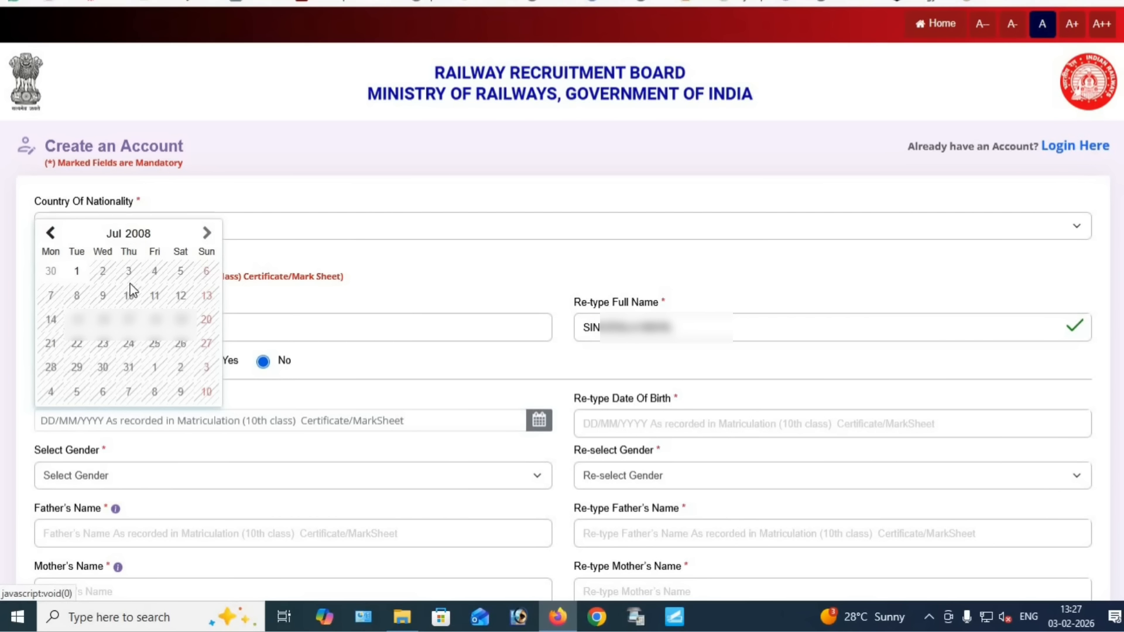
{"action": "left_click", "coordinate": [128, 234]}
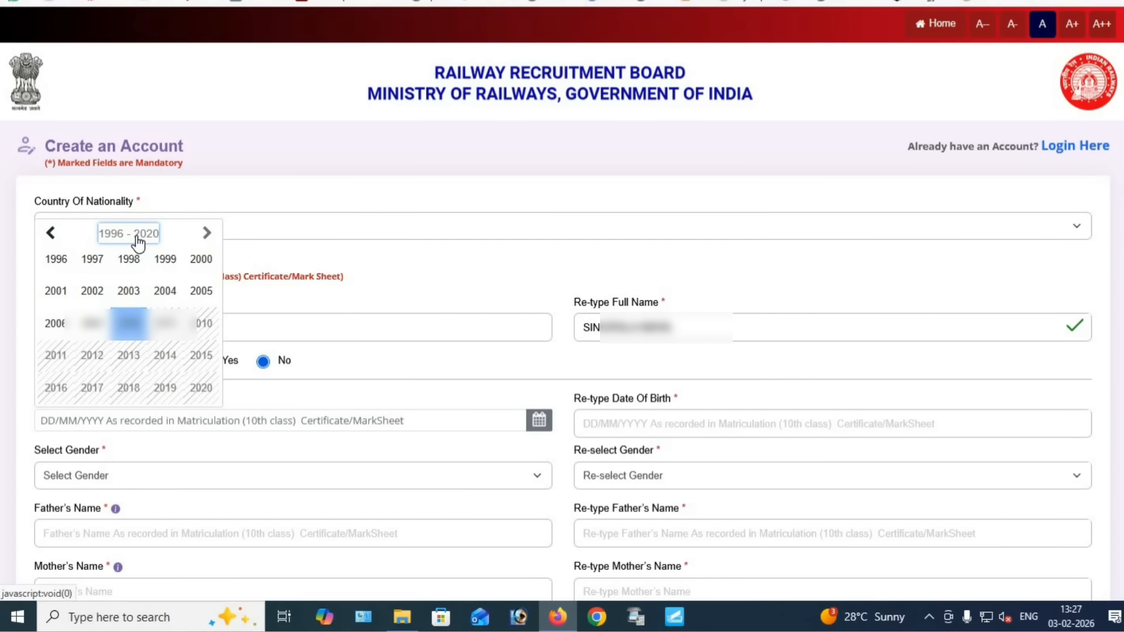
{"action": "left_click", "coordinate": [166, 292]}
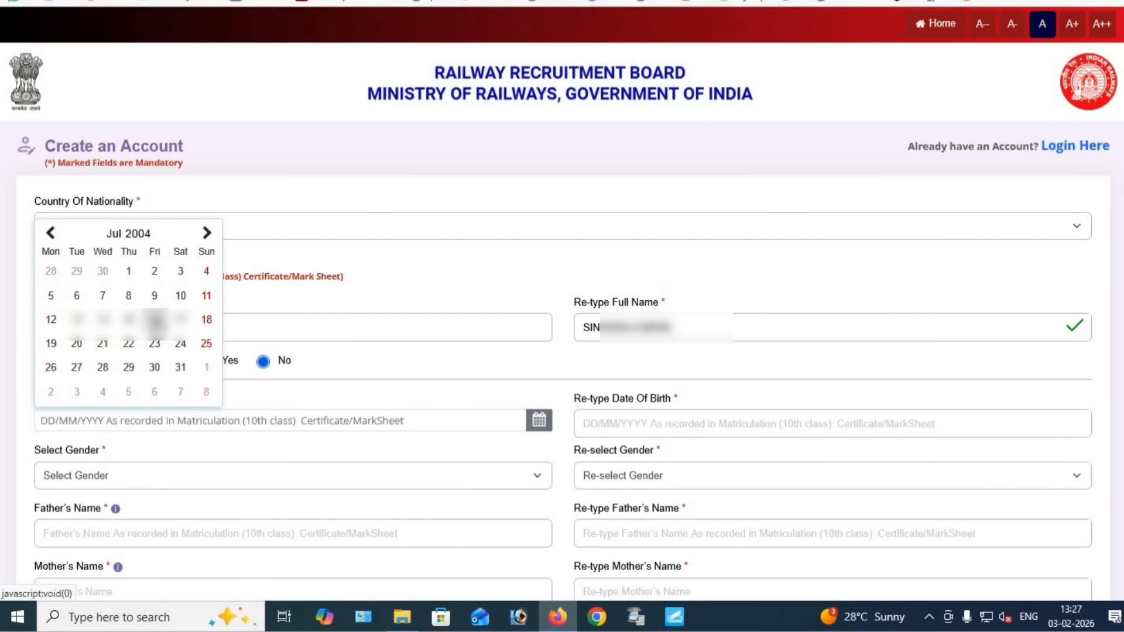
{"action": "left_click", "coordinate": [50, 233]}
{"action": "left_click", "coordinate": [50, 233]}
{"action": "left_click", "coordinate": [51, 233]}
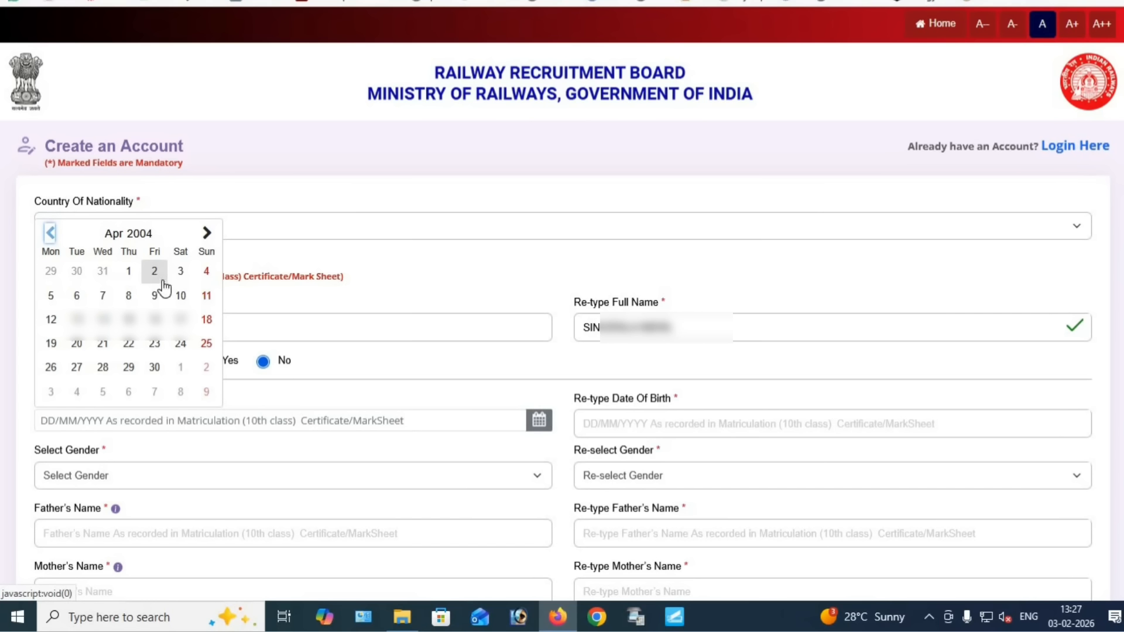
{"action": "left_click", "coordinate": [50, 233]}
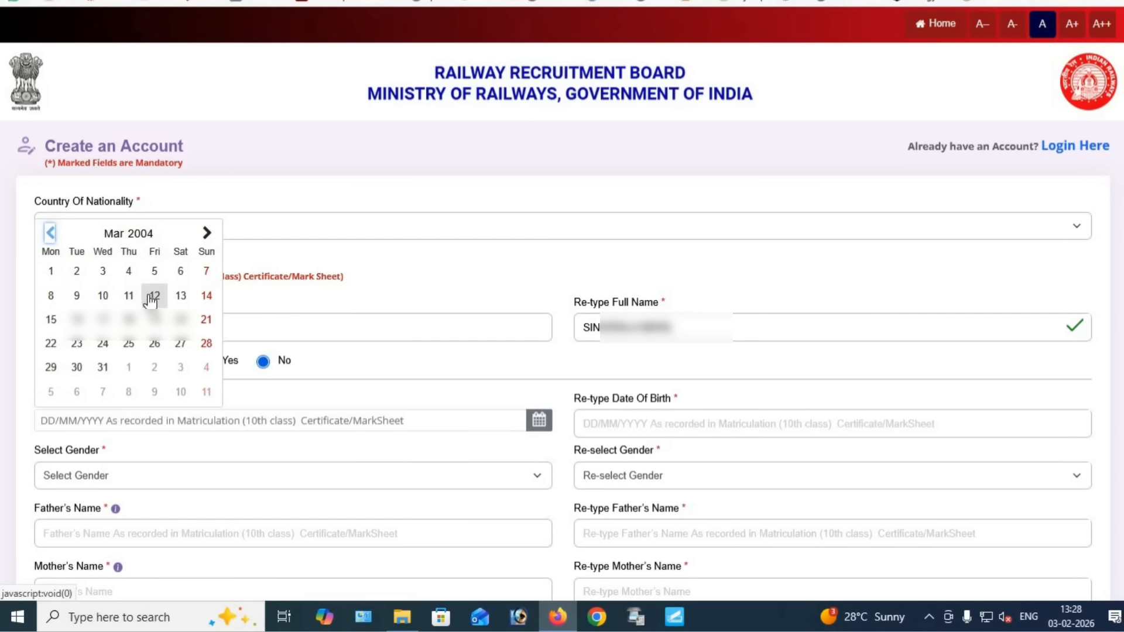
{"action": "left_click", "coordinate": [130, 298]}
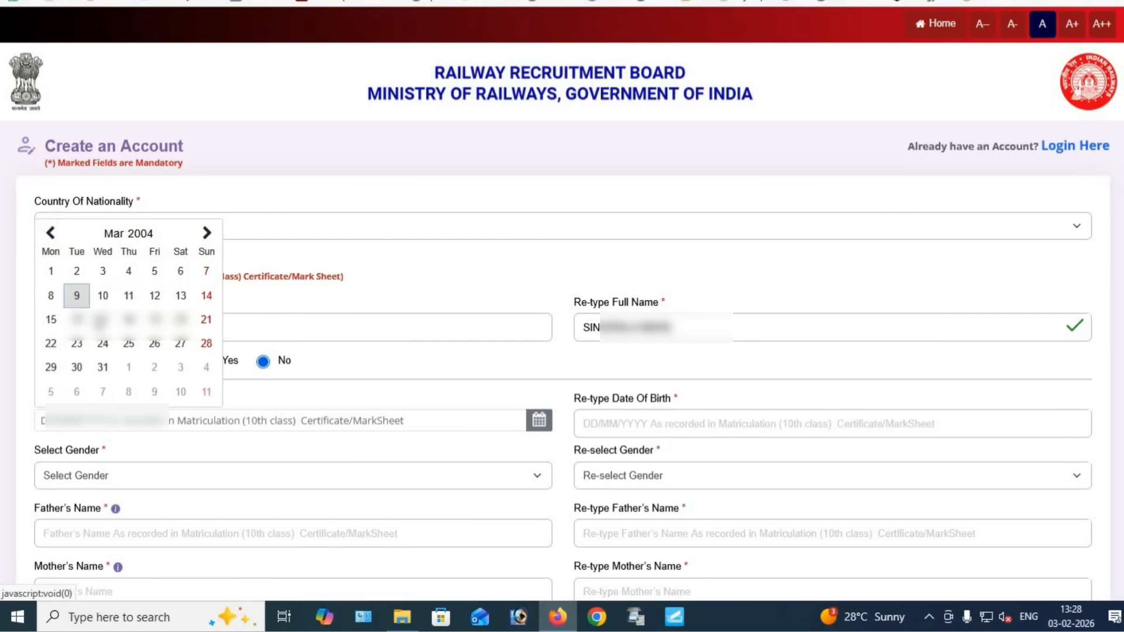
{"action": "left_click", "coordinate": [77, 297]}
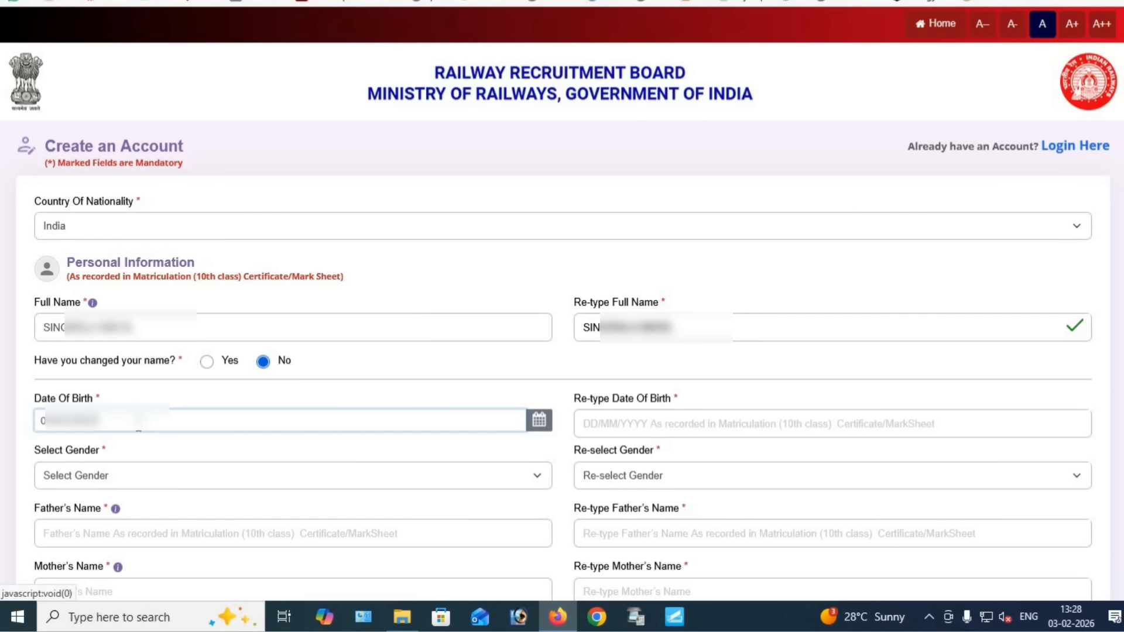
Re-type the date of birth and set Male in both gender dropdowns
{"action": "left_click", "coordinate": [618, 423]}
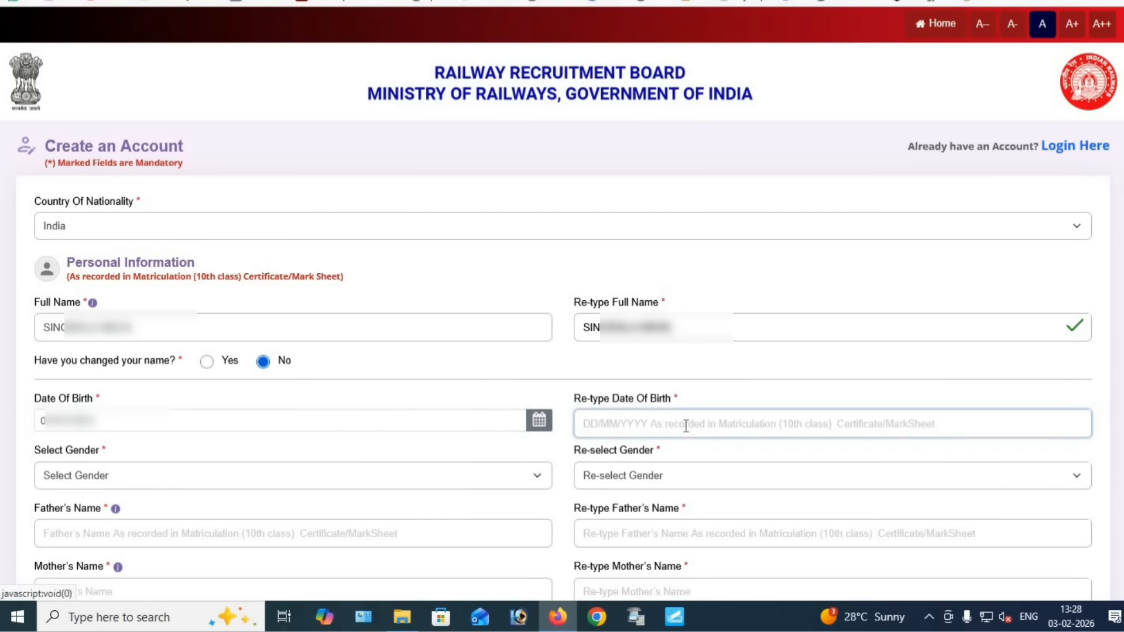
{"action": "type", "text": "09"}
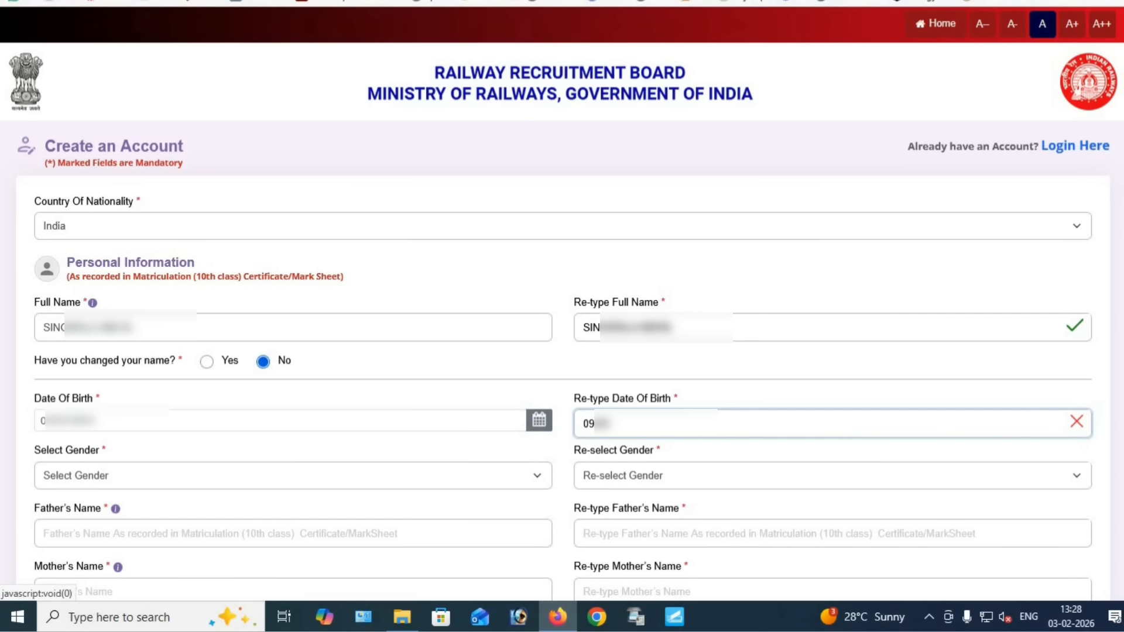
{"action": "type", "text": "/2004"}
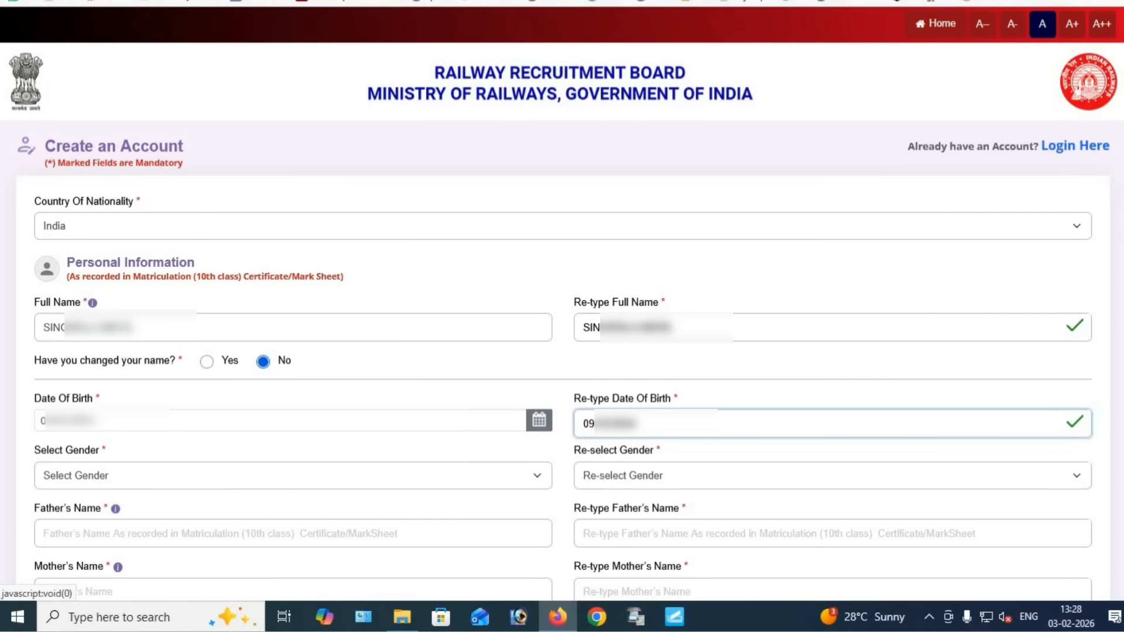
{"action": "left_click", "coordinate": [484, 447]}
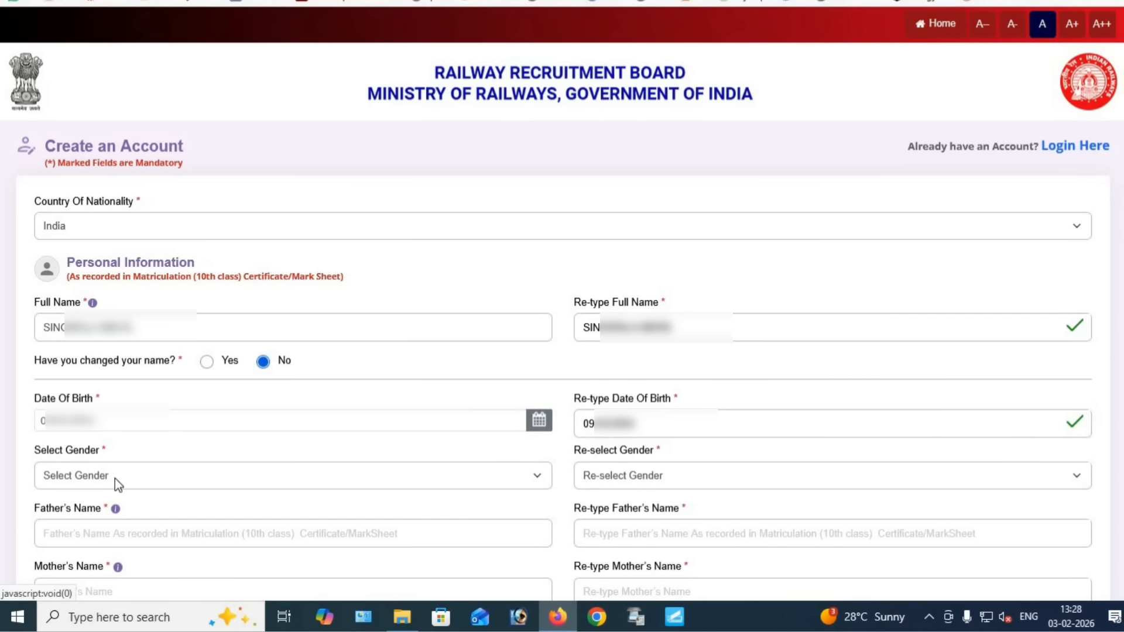
{"action": "left_click", "coordinate": [115, 479]}
{"action": "left_click", "coordinate": [66, 523]}
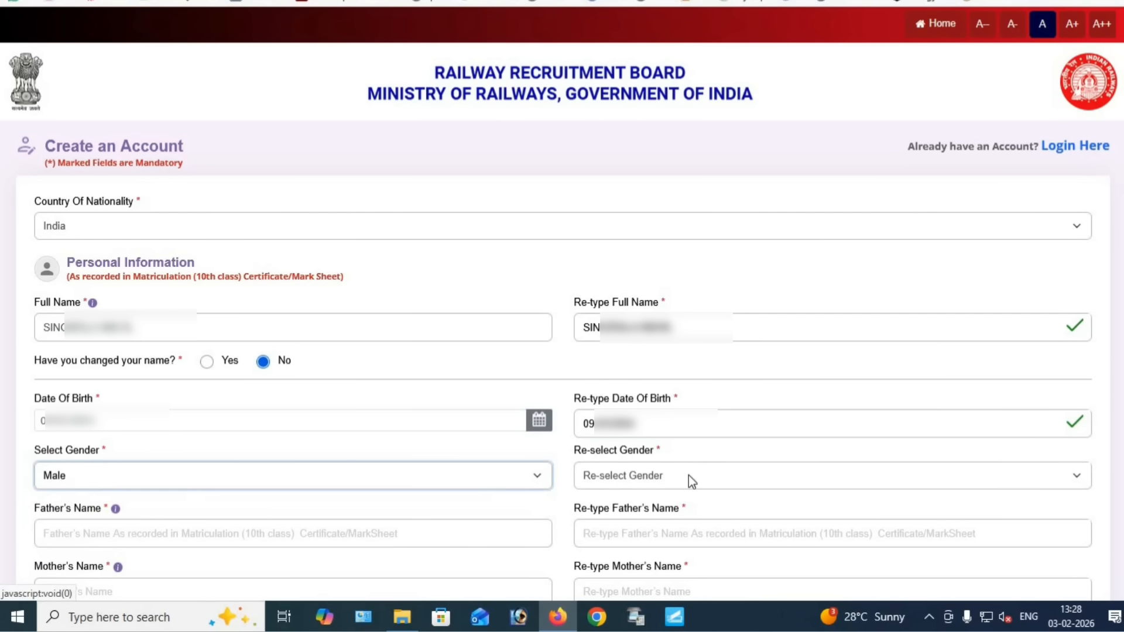
{"action": "left_click", "coordinate": [688, 476]}
{"action": "left_click", "coordinate": [665, 521]}
{"action": "left_click", "coordinate": [562, 483]}
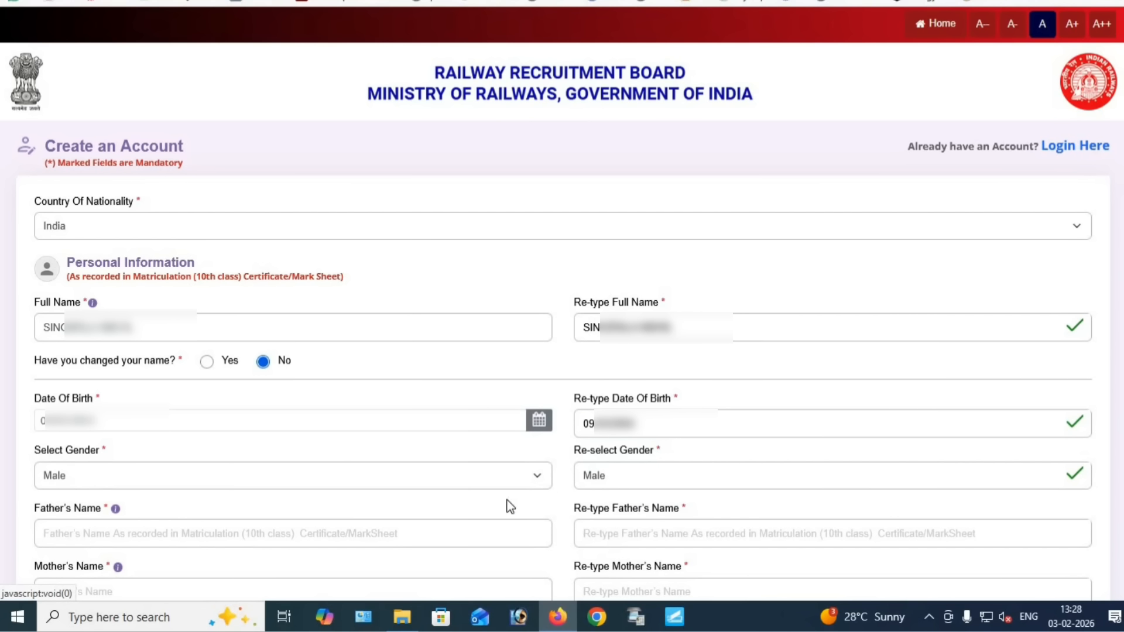
Enter the father's name and a matching re-typed copy, fixing a typo
{"action": "left_click_drag", "start_coordinate": [27, 511], "coordinate": [113, 535]}
{"action": "left_click", "coordinate": [112, 535]}
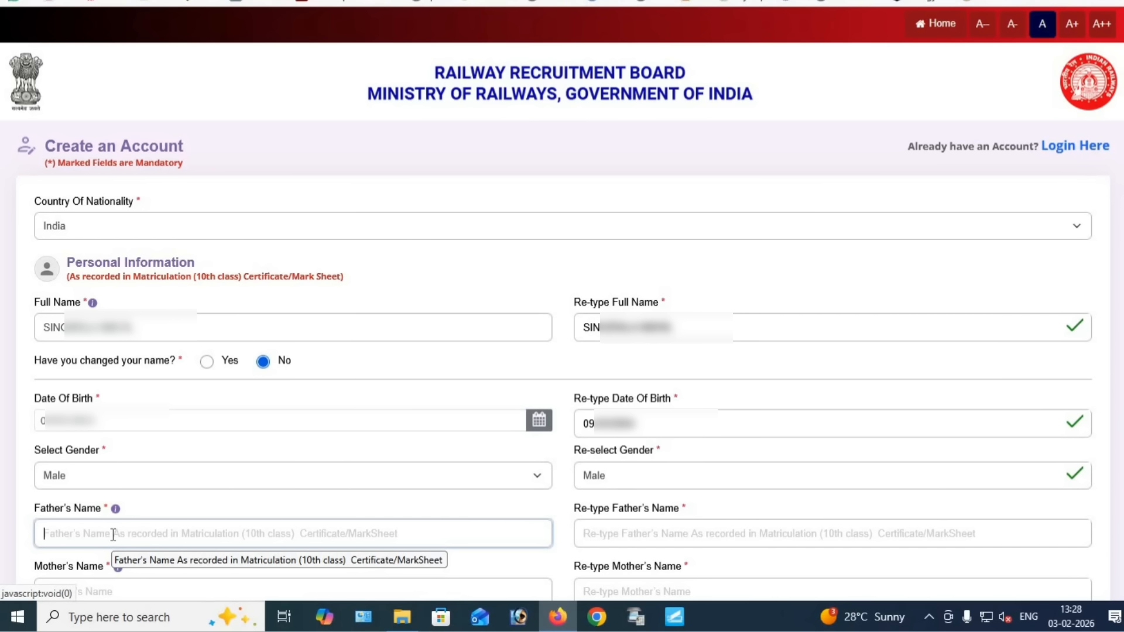
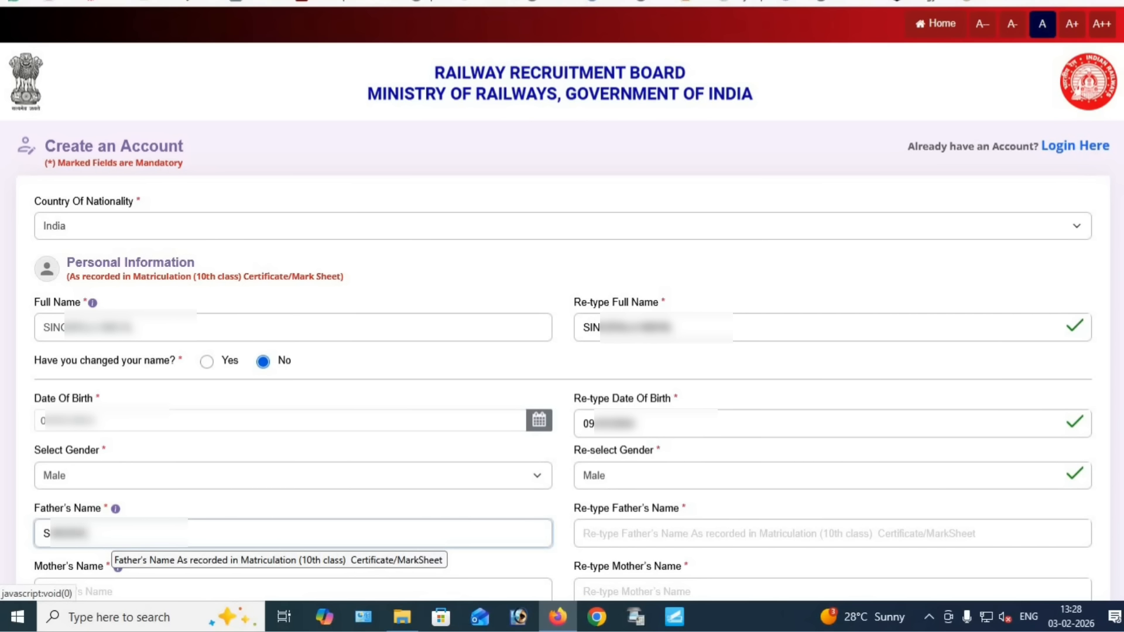
{"action": "left_click", "coordinate": [611, 534]}
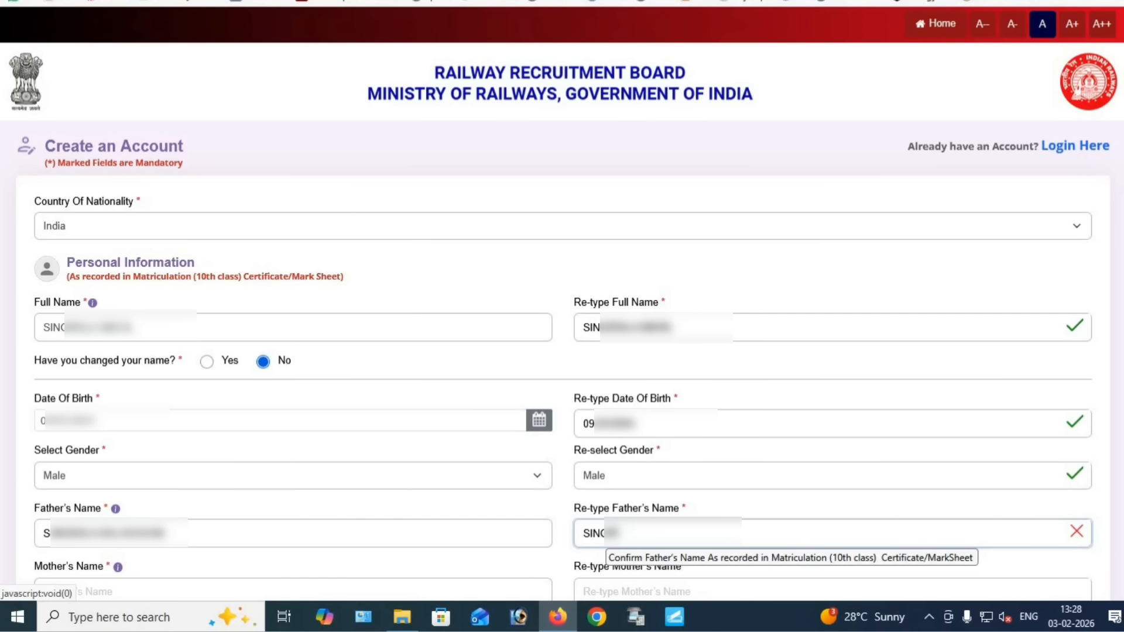
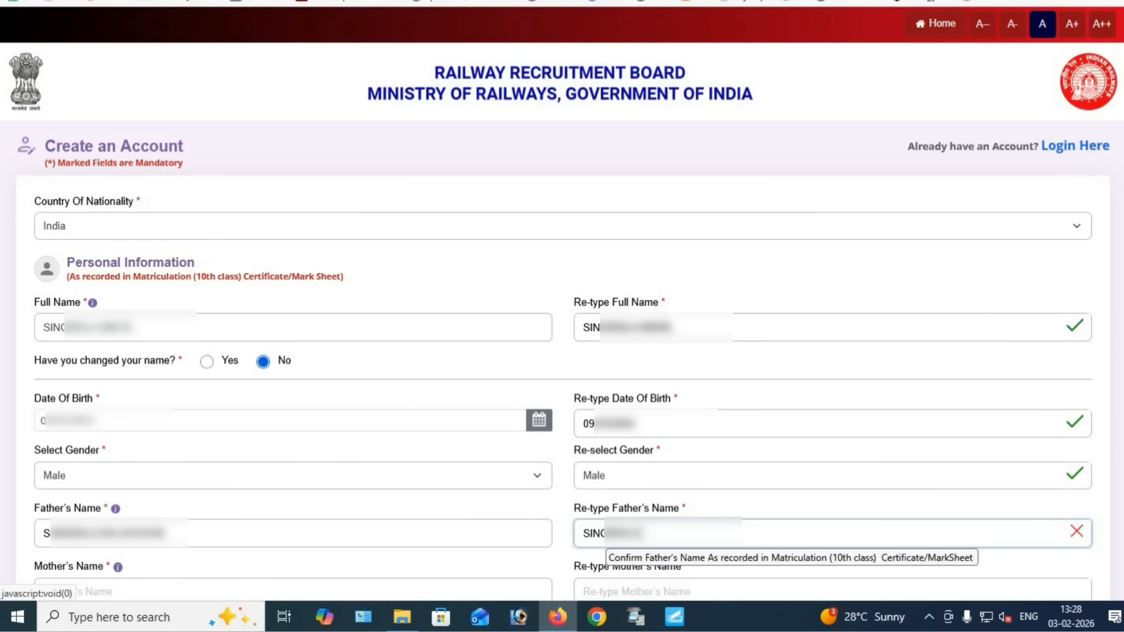
{"action": "type", "text": "..."}
{"action": "key", "text": "BackSpace"}
{"action": "type", "text": "..."}
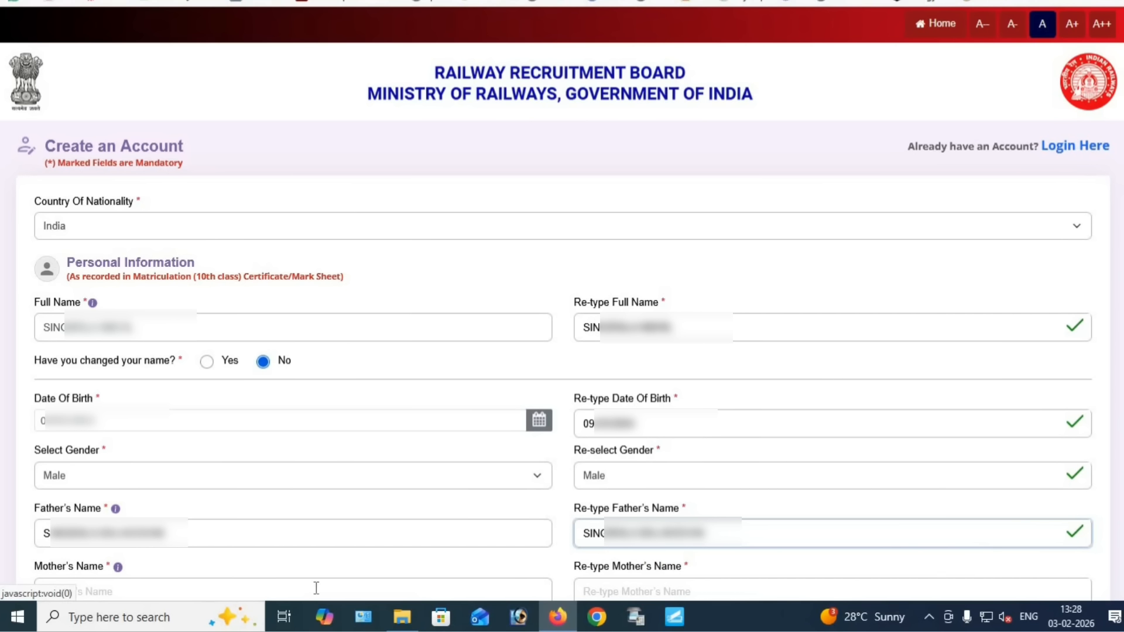
Enter the mother's name in both the name and re-type fields
{"action": "scroll", "coordinate": [562, 301], "scroll_direction": "down", "scroll_amount": 8}
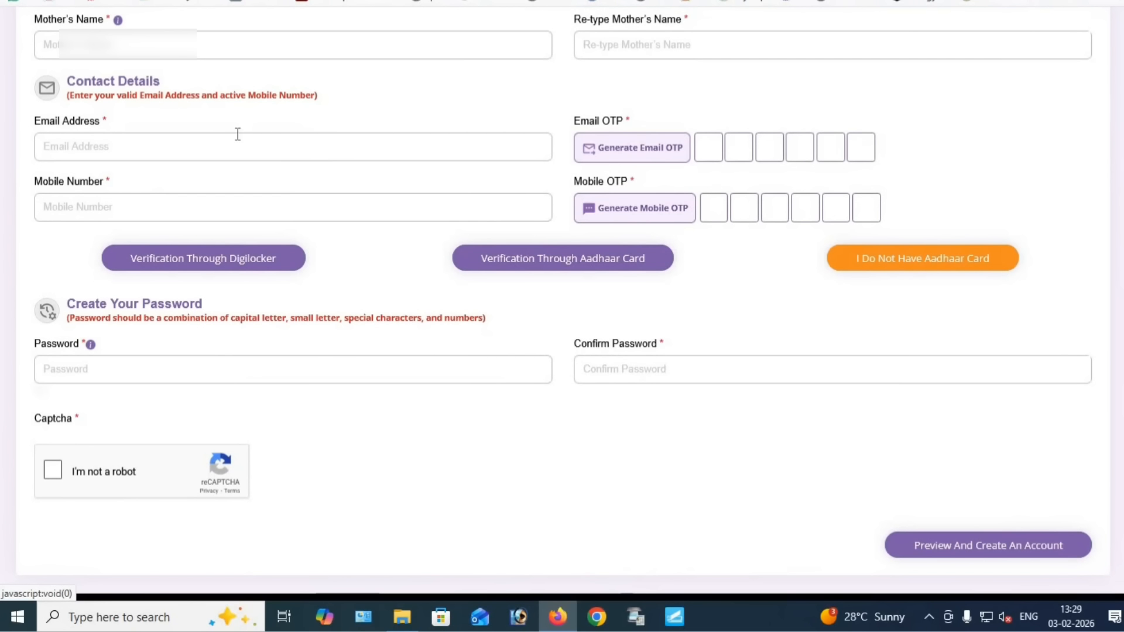
{"action": "left_click", "coordinate": [104, 46]}
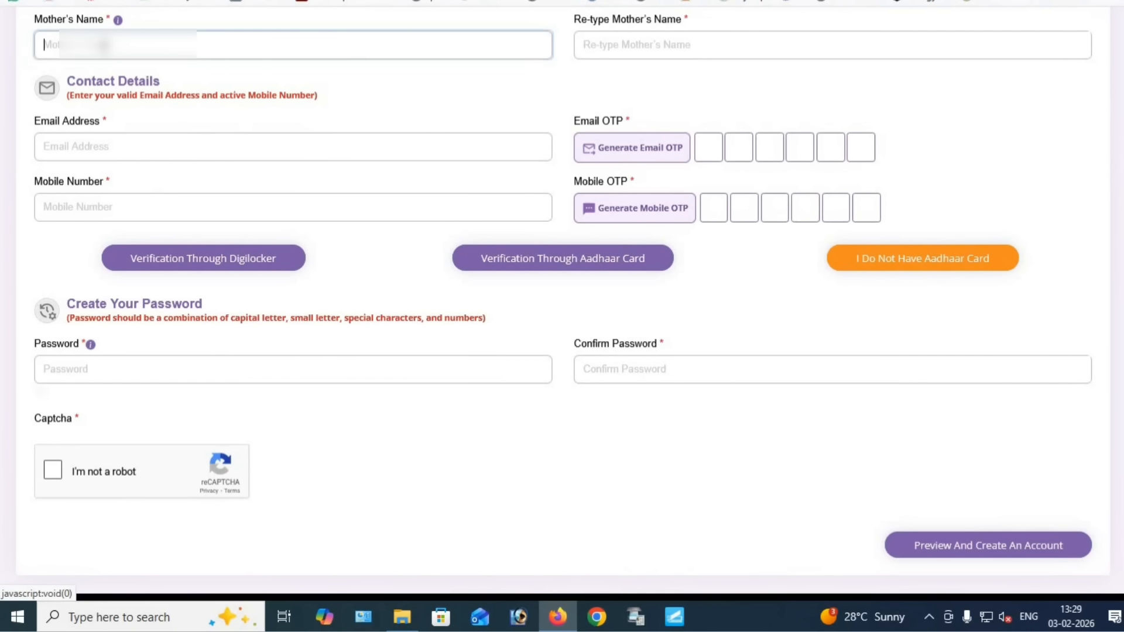
{"action": "type", "text": "SIN"}
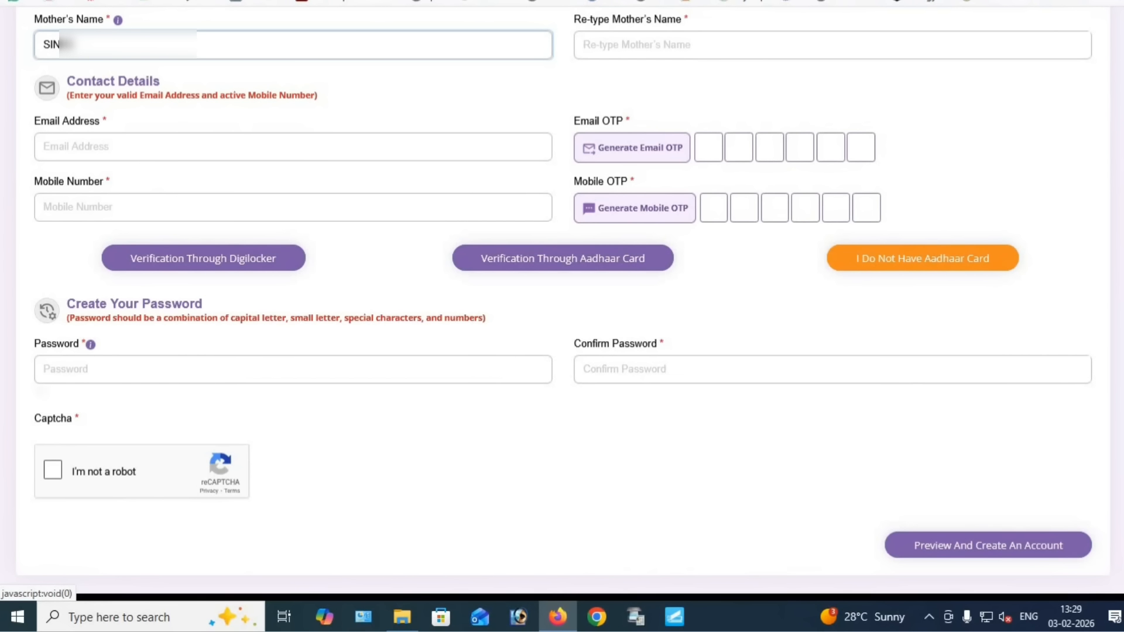
{"action": "type", "text": "????????????"}
{"action": "key", "text": "Tab"}
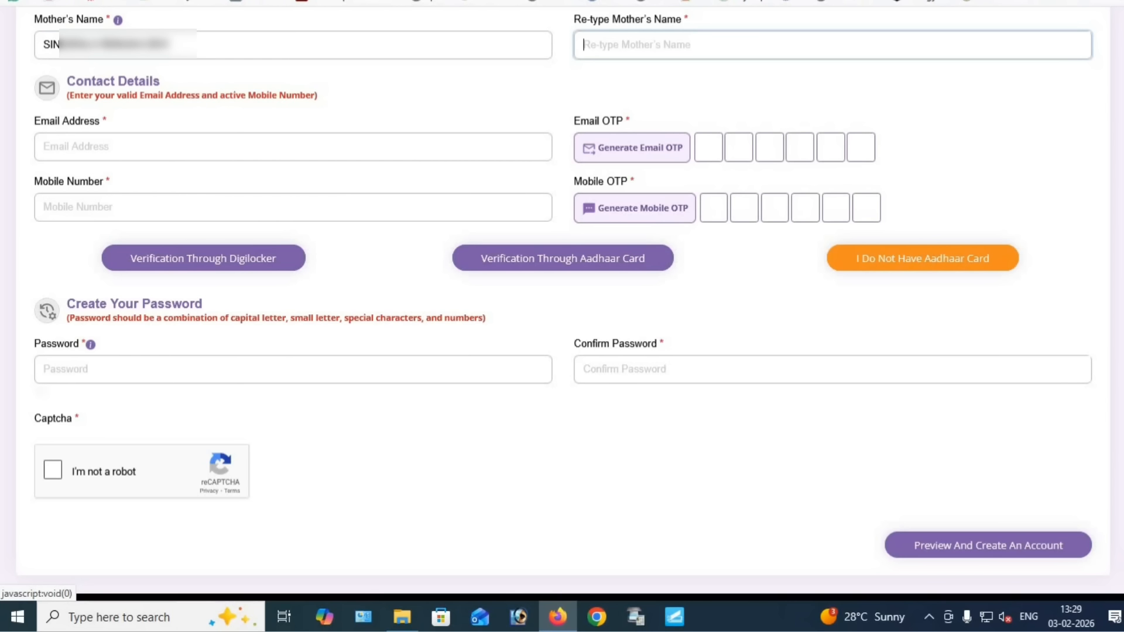
{"action": "type", "text": "SIN??????????????"}
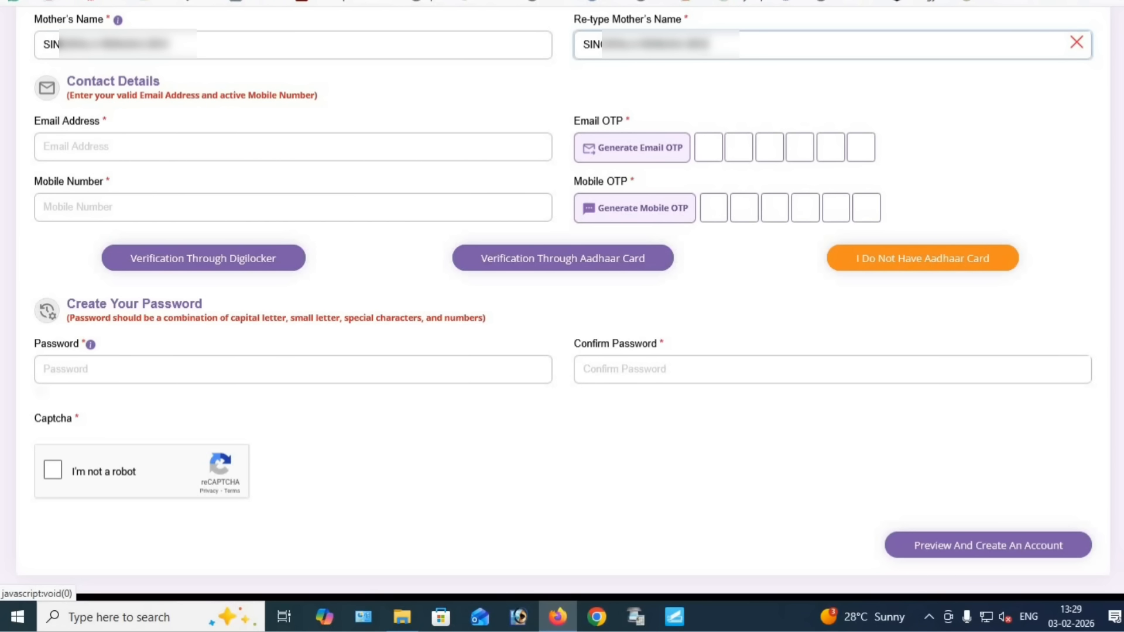
Fill in the e-mail address and begin entering the mobile number
{"action": "left_click", "coordinate": [156, 139]}
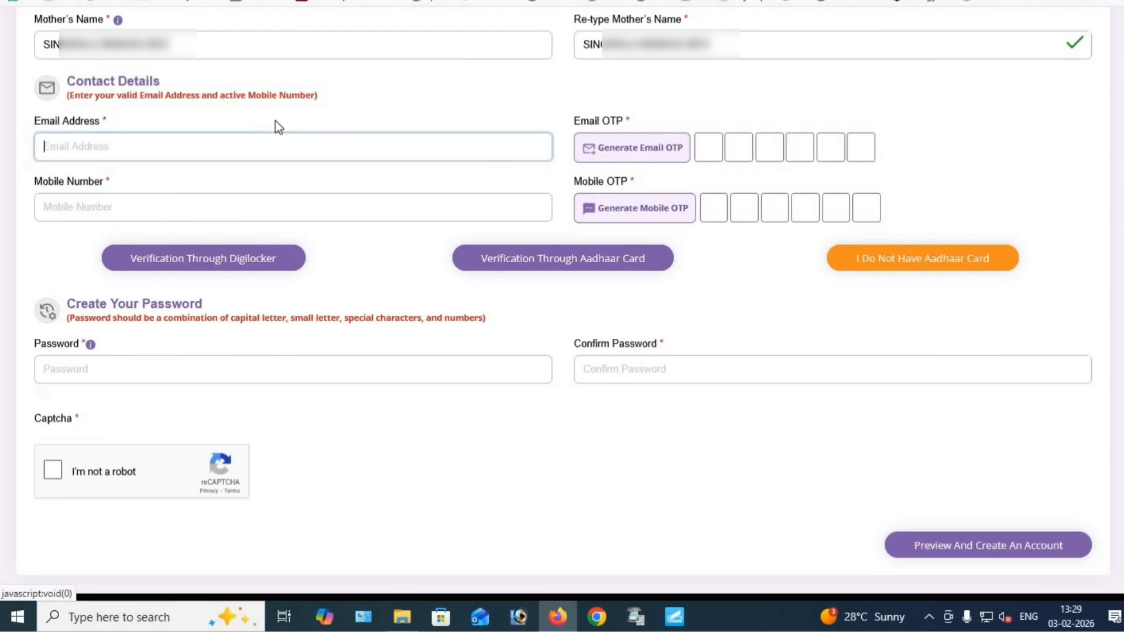
{"action": "type", "text": "singi"}
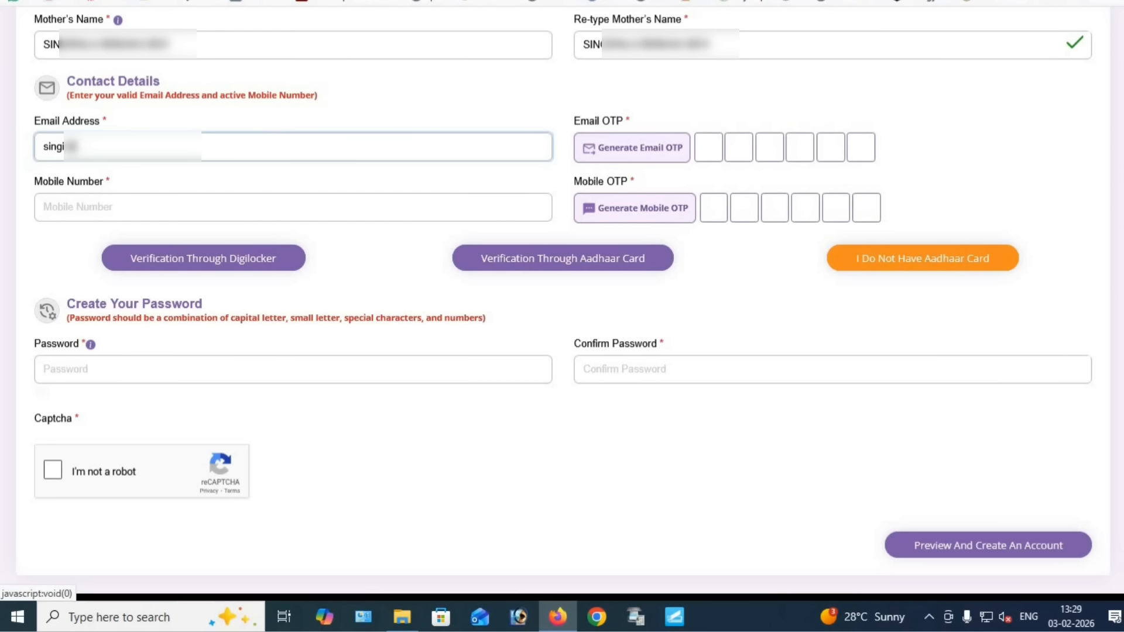
{"action": "type", "text": "••••••••"}
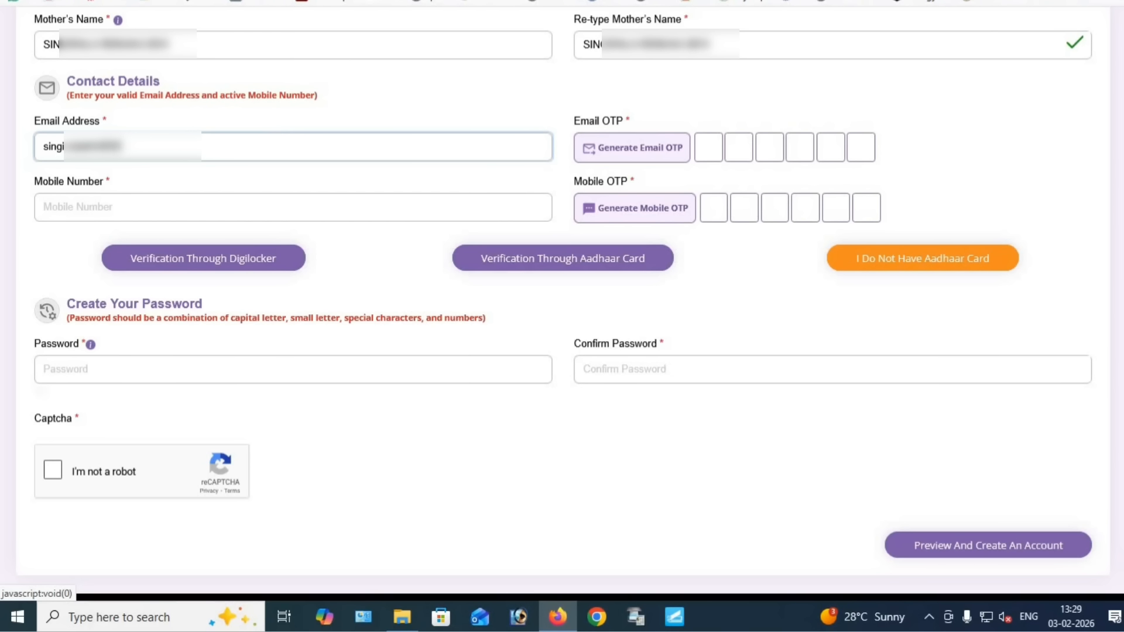
{"action": "type", "text": "•••••••••"}
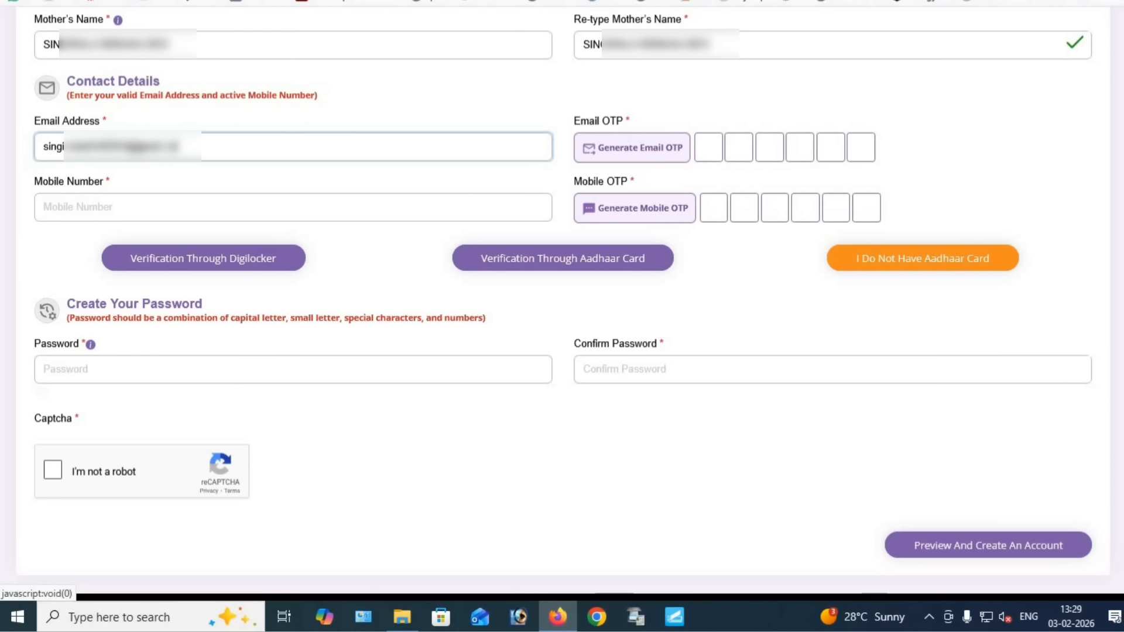
{"action": "left_click", "coordinate": [113, 208]}
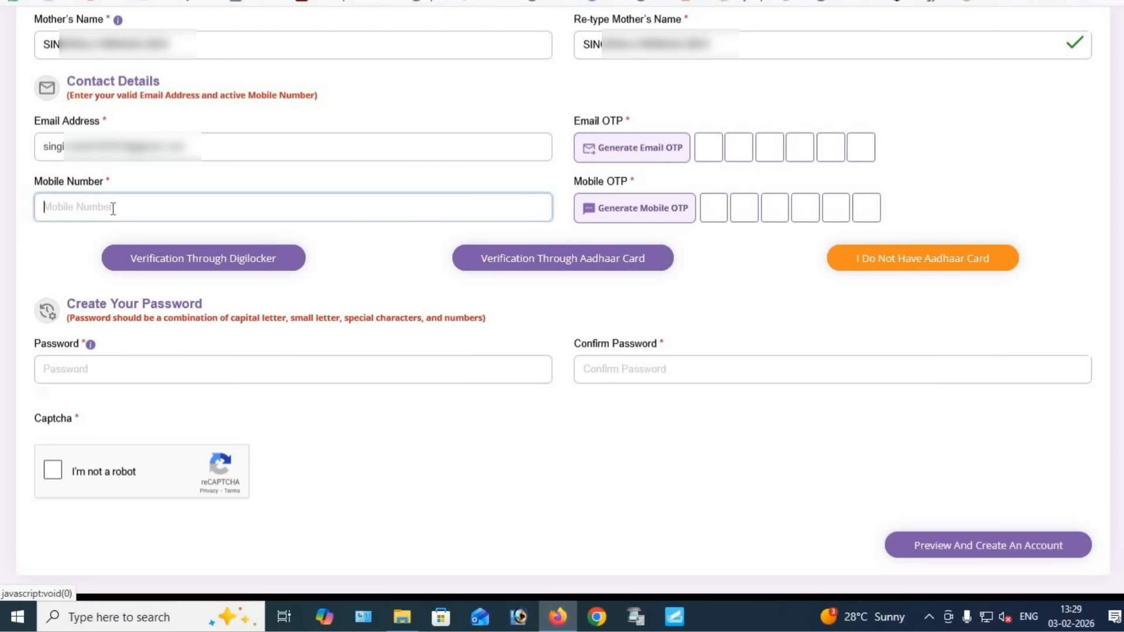
{"action": "type", "text": "905"}
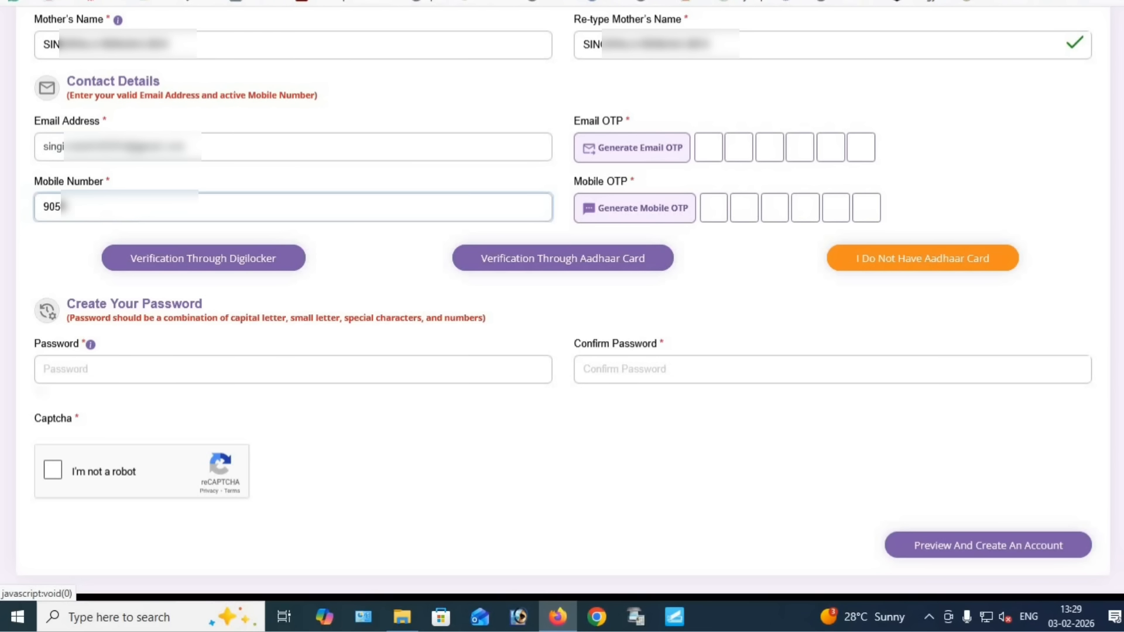
{"action": "type", "text": "9••••••"}
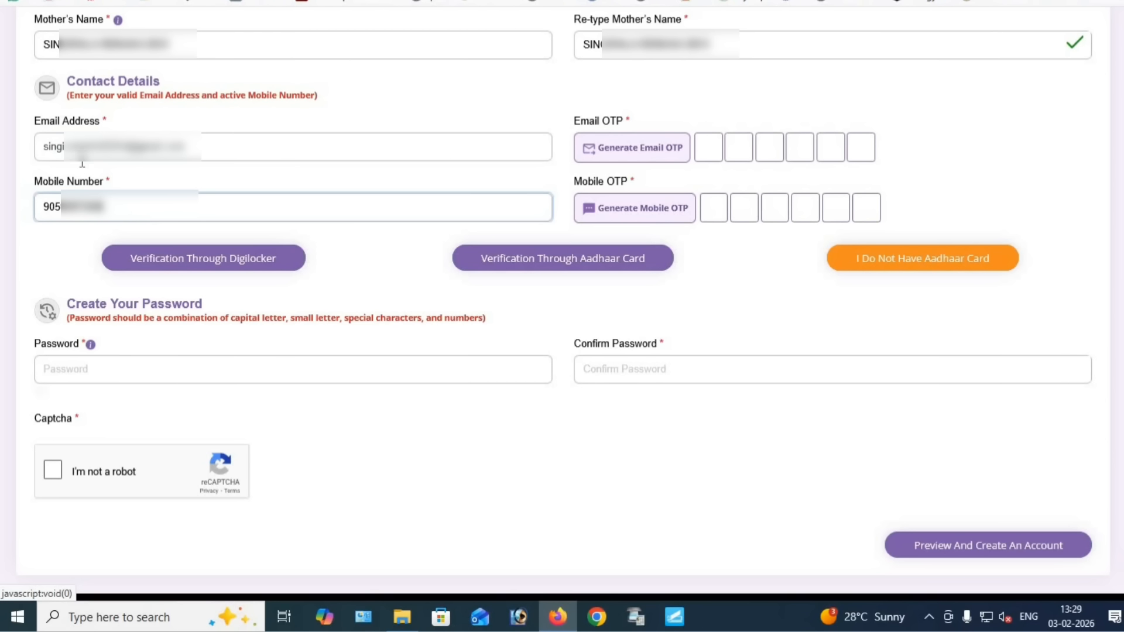
Generate e-mail and mobile OTPs and enter the received codes in their boxes
{"action": "left_click", "coordinate": [634, 161]}
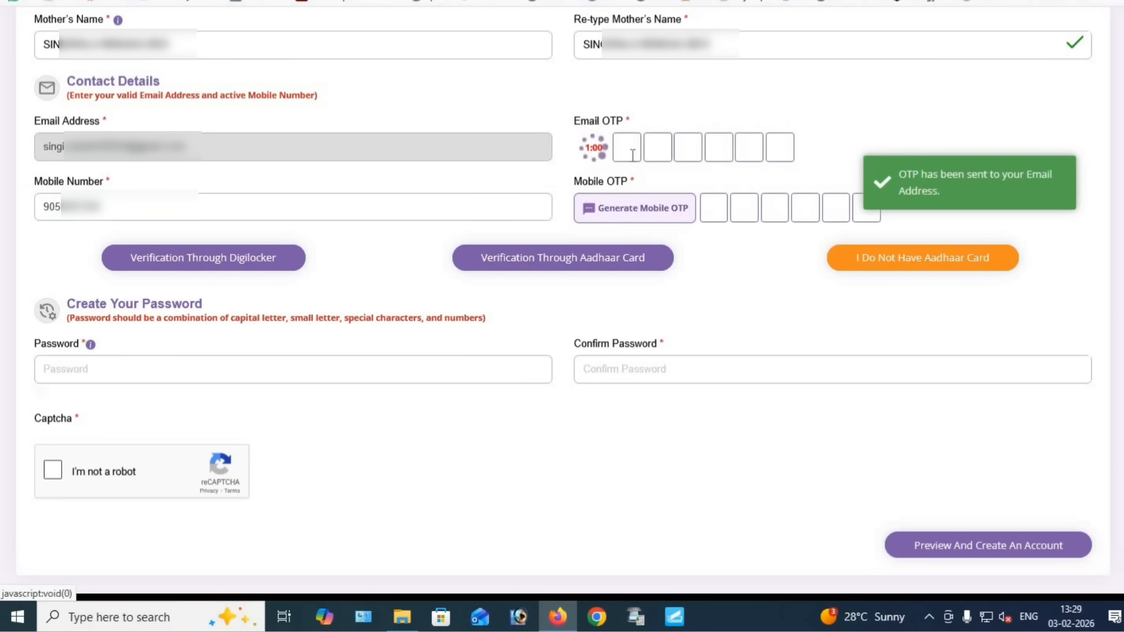
{"action": "left_click", "coordinate": [630, 212]}
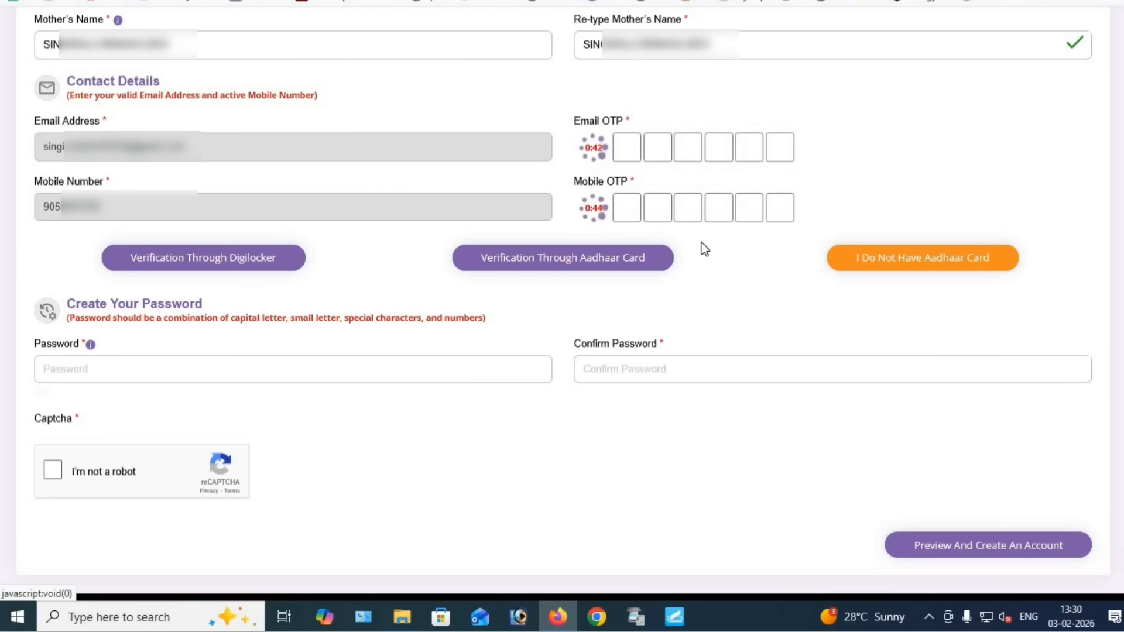
{"action": "left_click", "coordinate": [621, 208]}
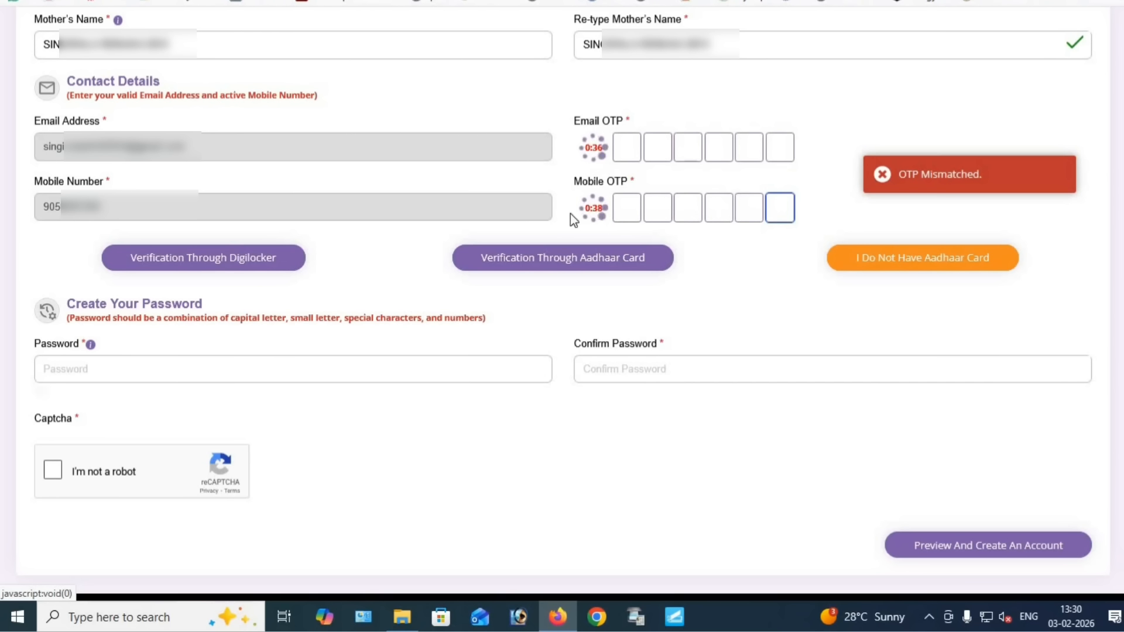
{"action": "left_click", "coordinate": [625, 142]}
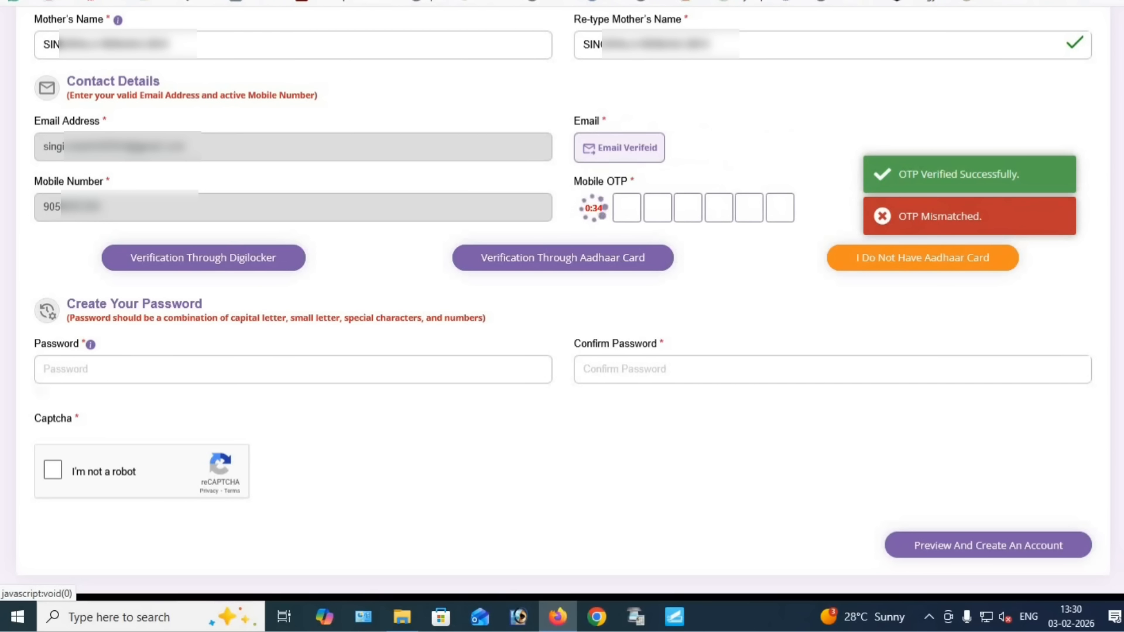
{"action": "left_click", "coordinate": [627, 208]}
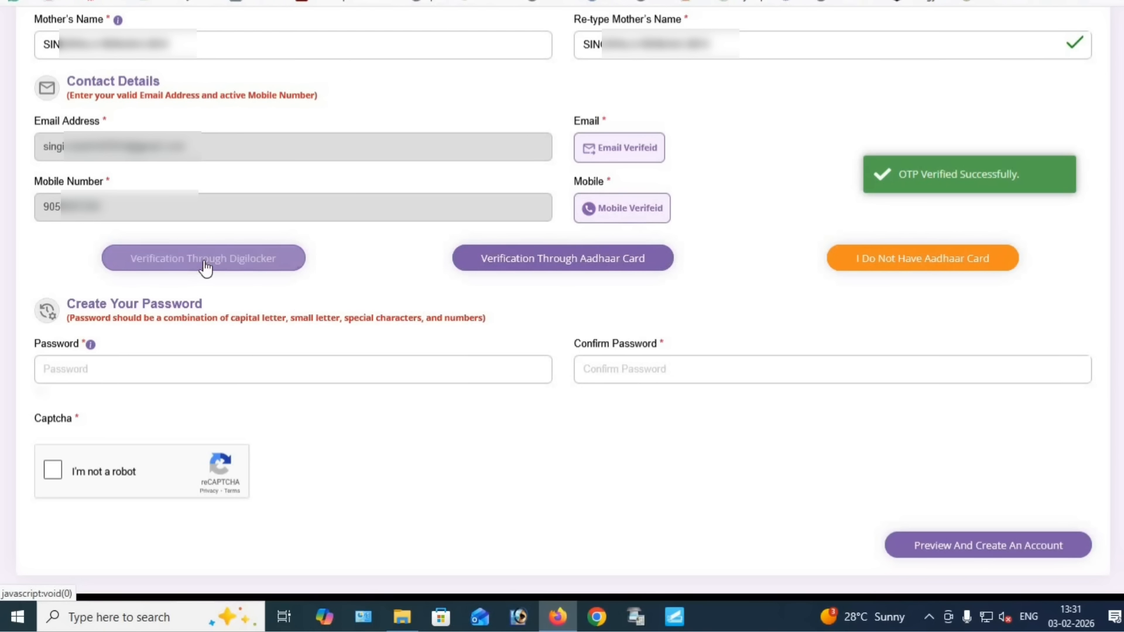
Enter the Aadhaar number, accept the consent, and verify it with the Aadhaar OTP
{"action": "left_click", "coordinate": [565, 268]}
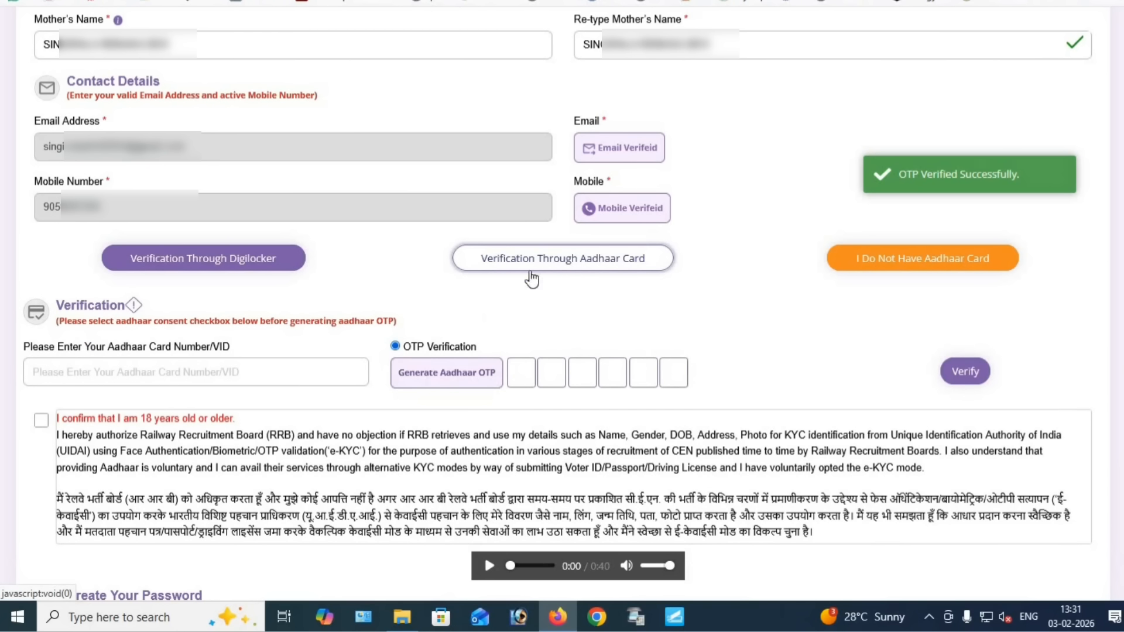
{"action": "left_click_drag", "start_coordinate": [56, 355], "coordinate": [206, 349]}
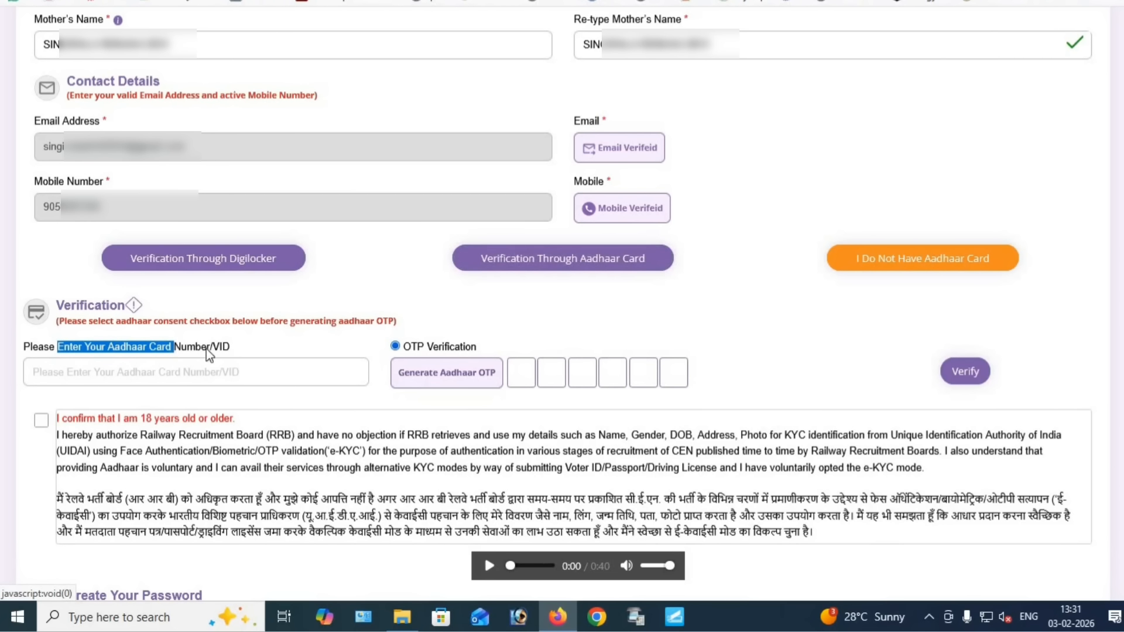
{"action": "left_click", "coordinate": [225, 379]}
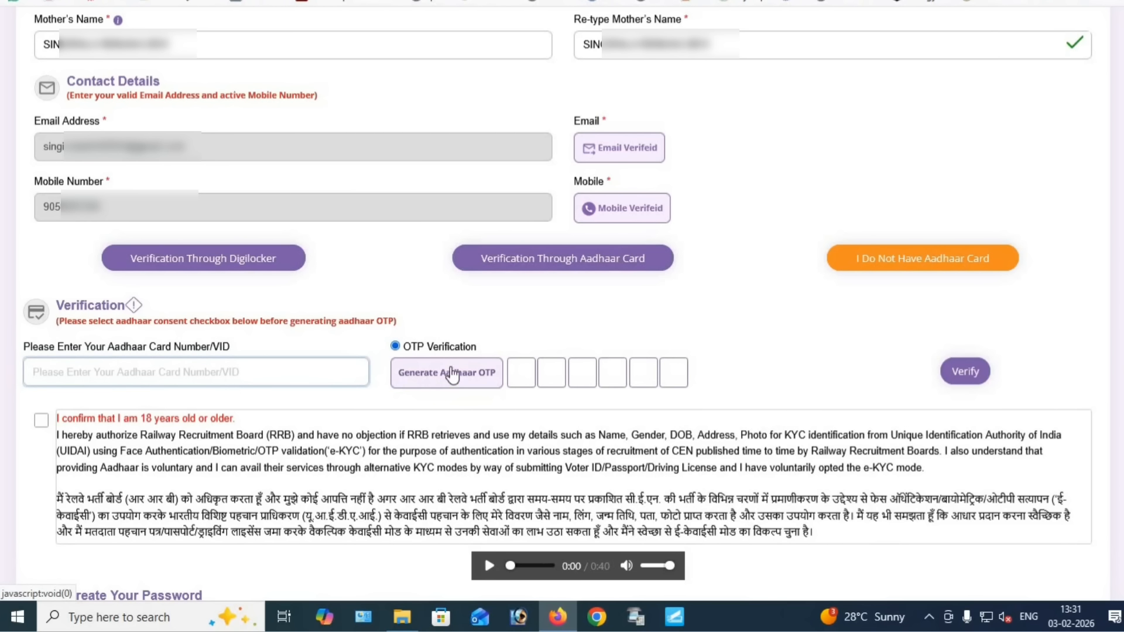
{"action": "type", "text": "*****"}
{"action": "type", "text": "**"}
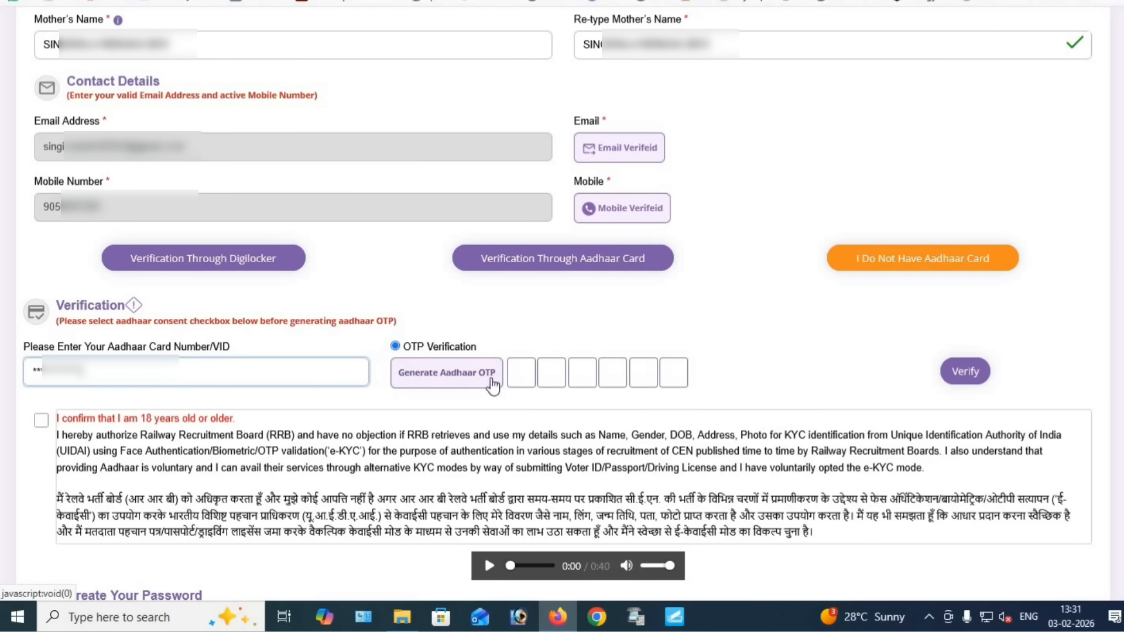
{"action": "left_click", "coordinate": [464, 384]}
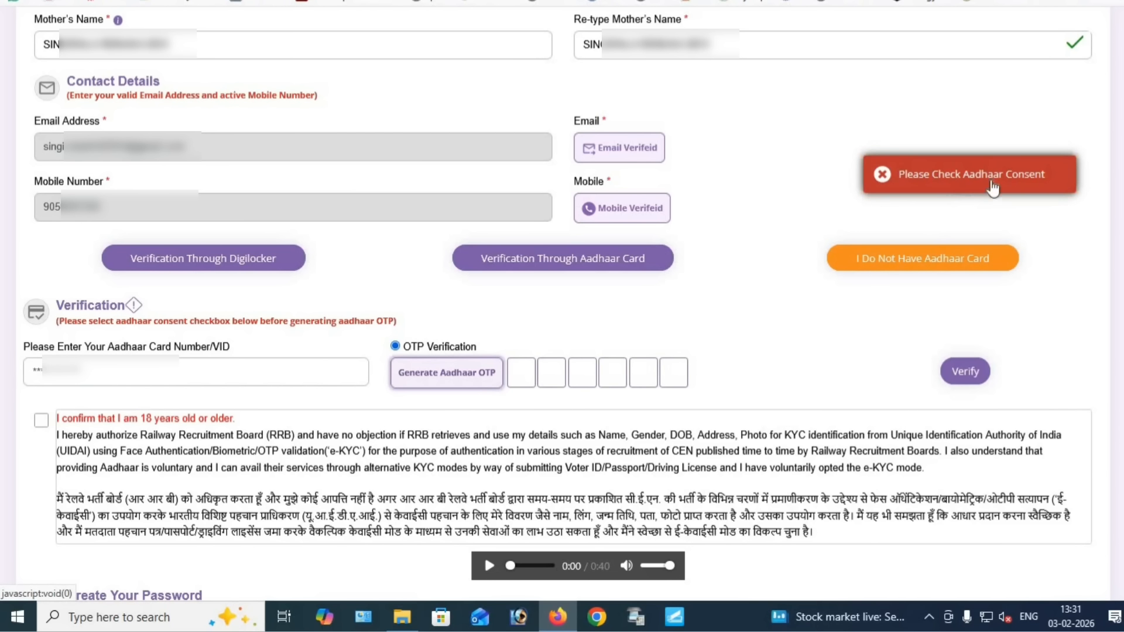
{"action": "left_click", "coordinate": [43, 421]}
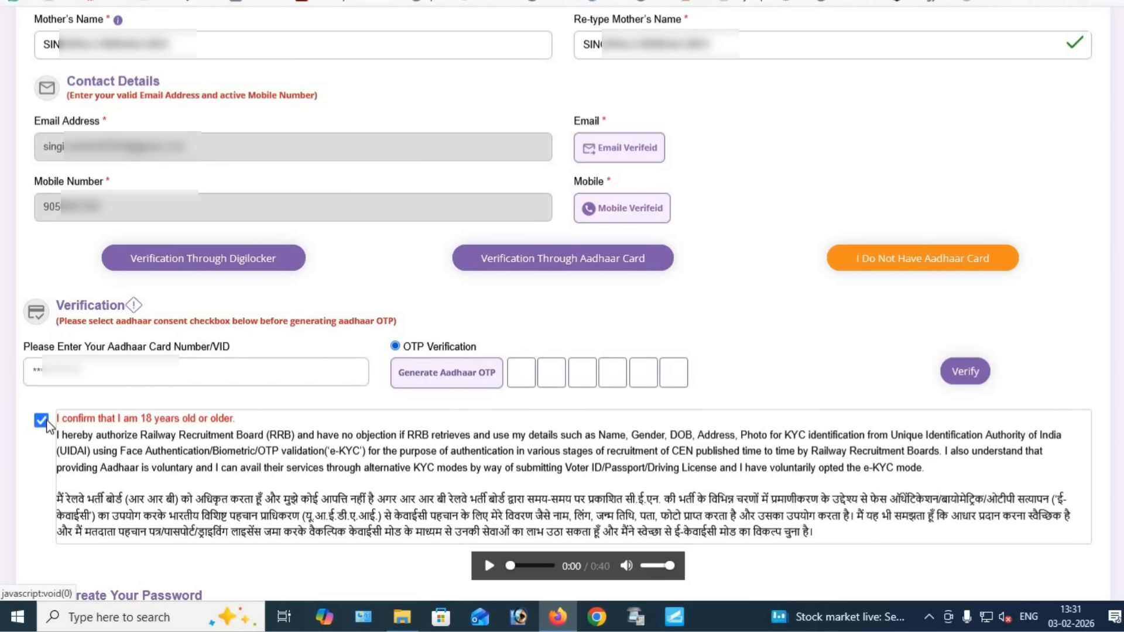
{"action": "left_click", "coordinate": [445, 379]}
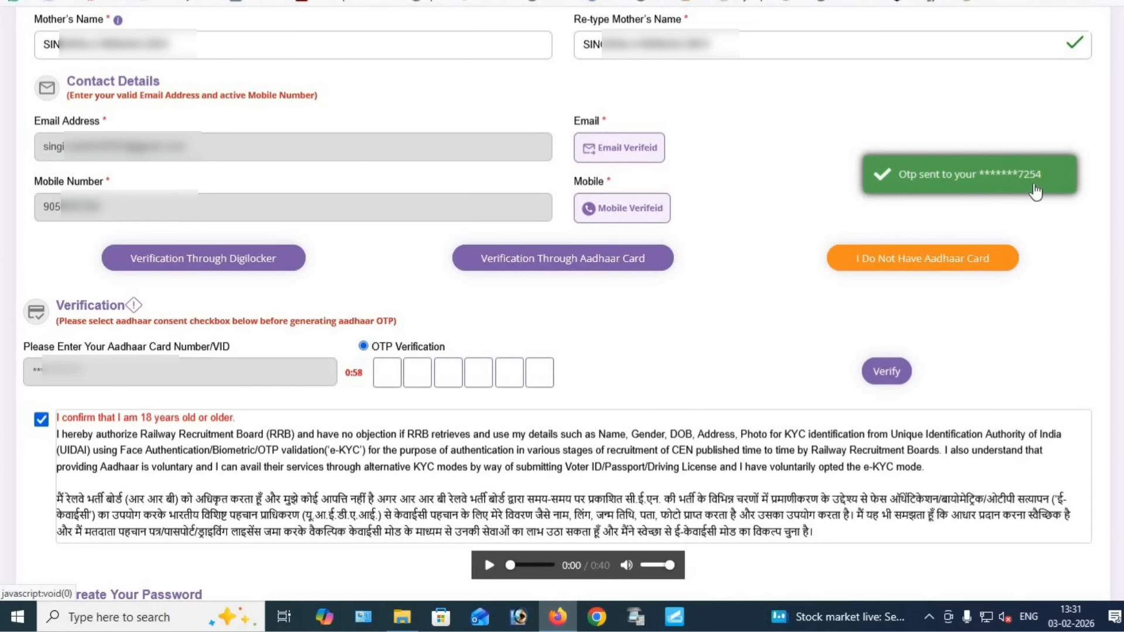
{"action": "left_click", "coordinate": [391, 375]}
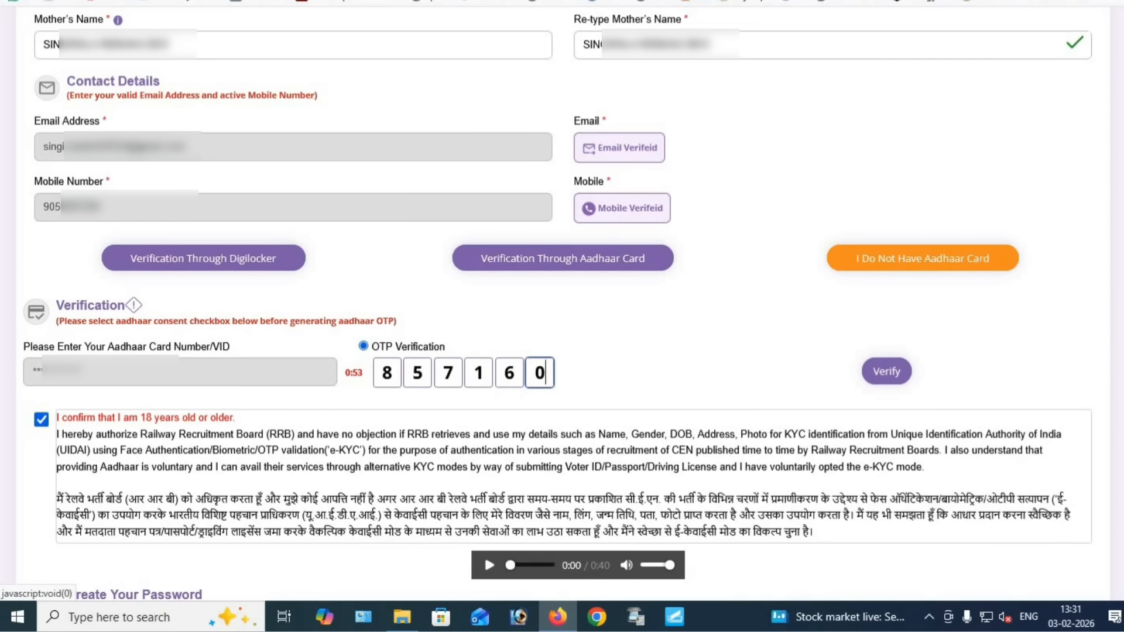
{"action": "left_click", "coordinate": [885, 379]}
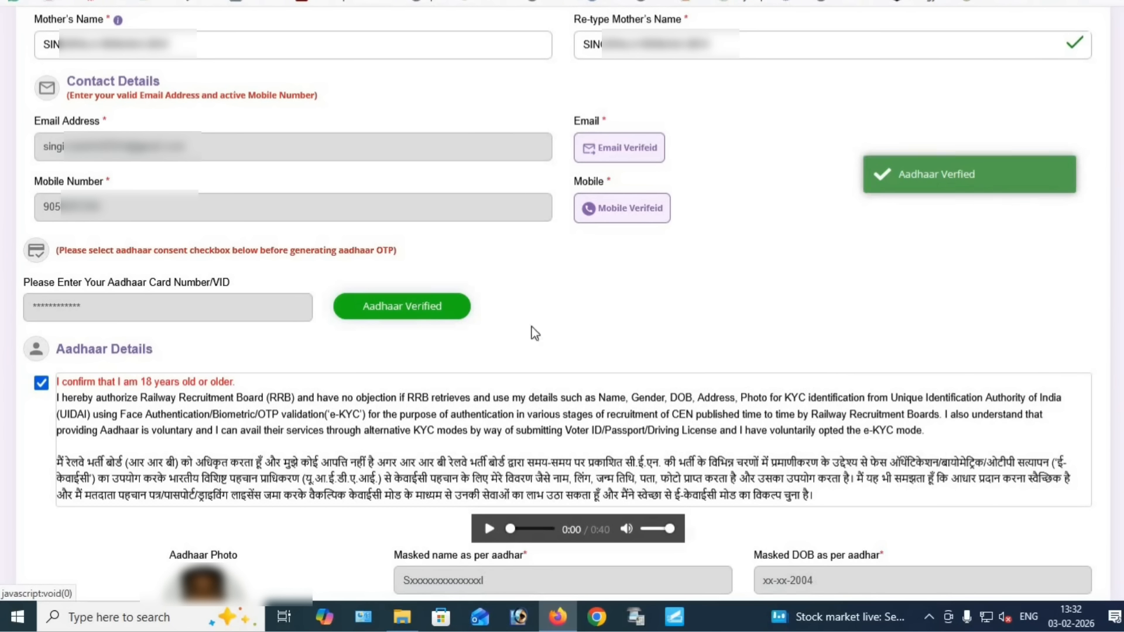
Set the account password and re-enter it matching in Confirm Password
{"action": "scroll", "coordinate": [562, 403], "scroll_direction": "down", "scroll_amount": 7}
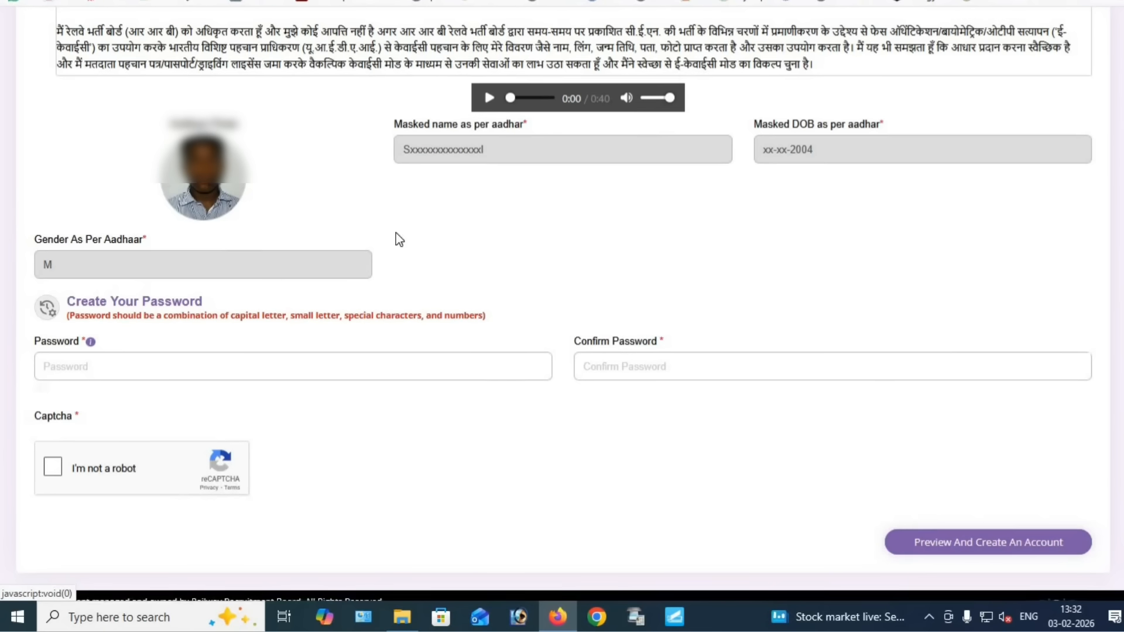
{"action": "scroll", "coordinate": [396, 233], "scroll_direction": "down", "scroll_amount": 1}
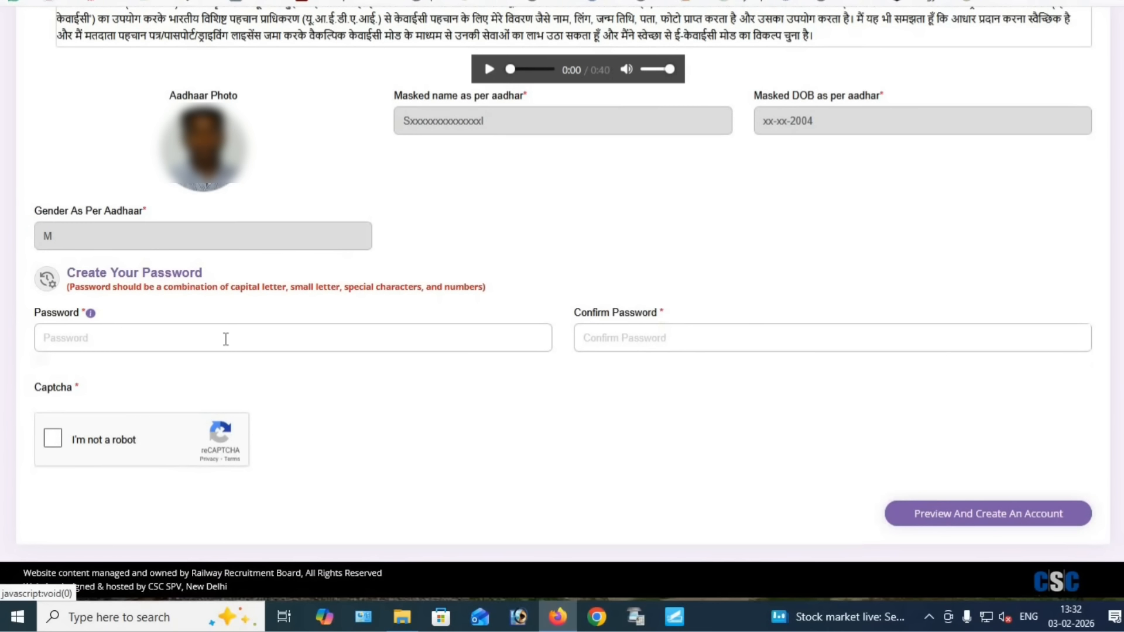
{"action": "left_click", "coordinate": [78, 337]}
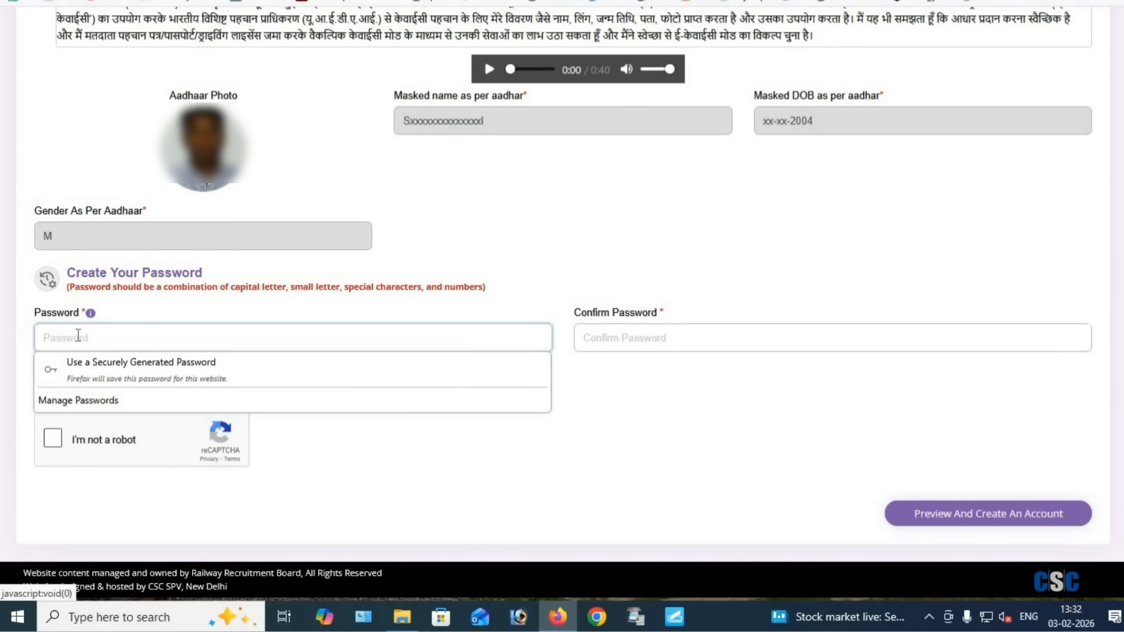
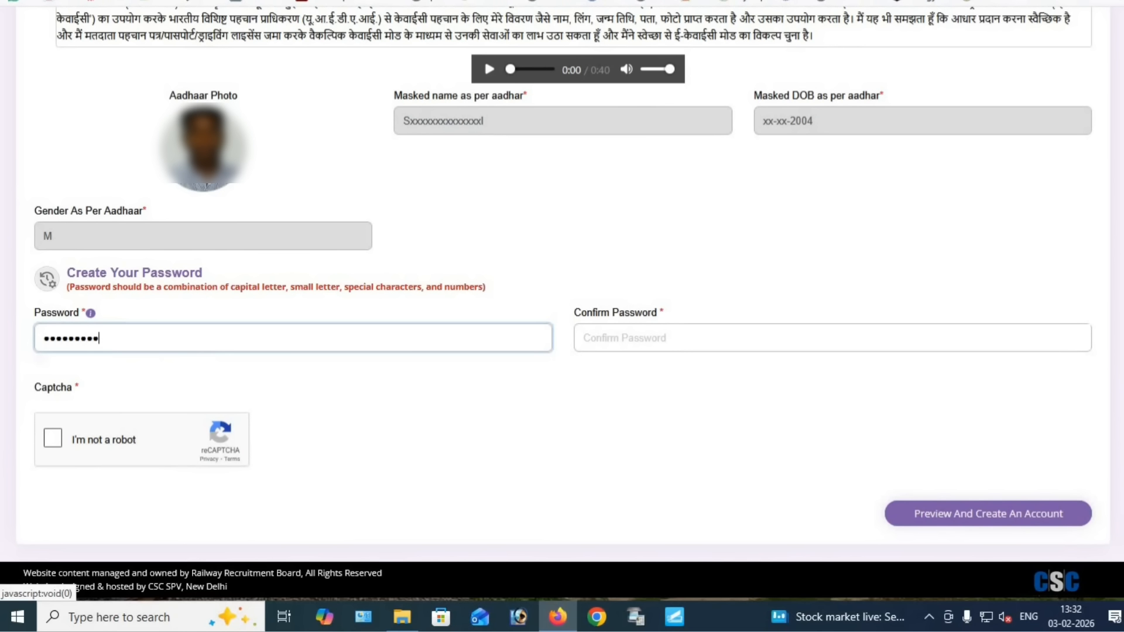
{"action": "key", "text": "Tab"}
{"action": "type", "text": "A"}
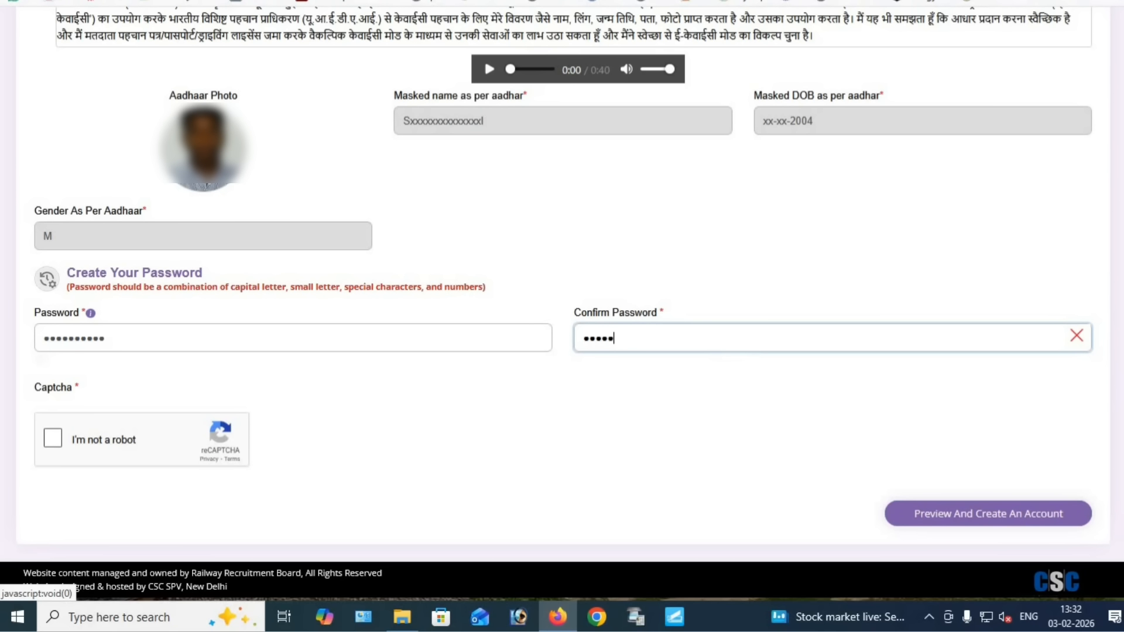
{"action": "key", "text": "BackSpace"}
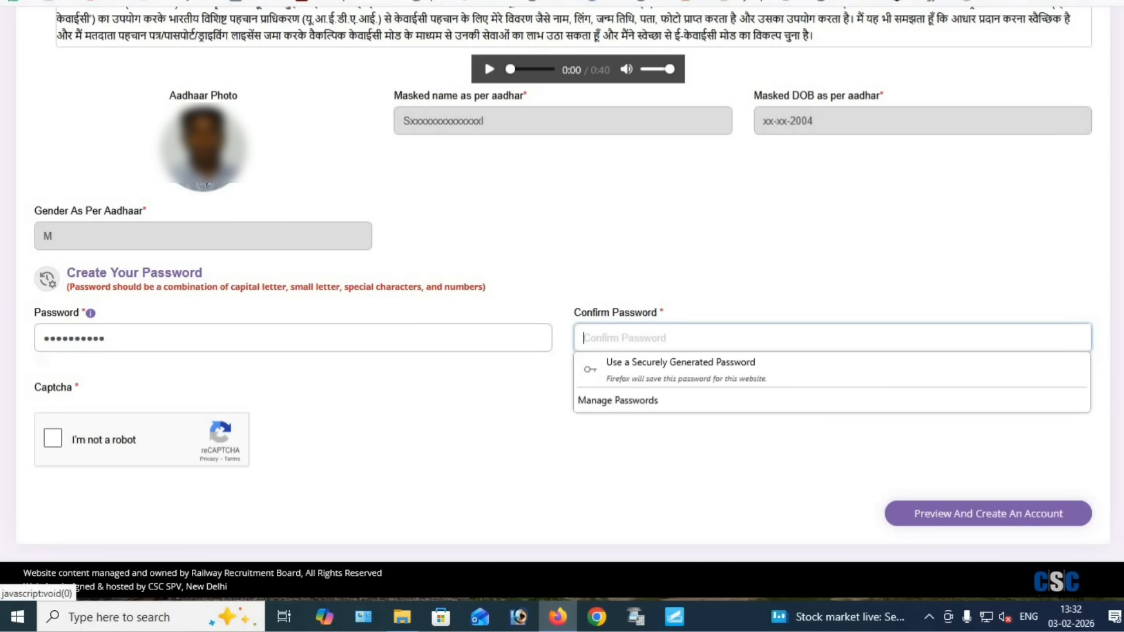
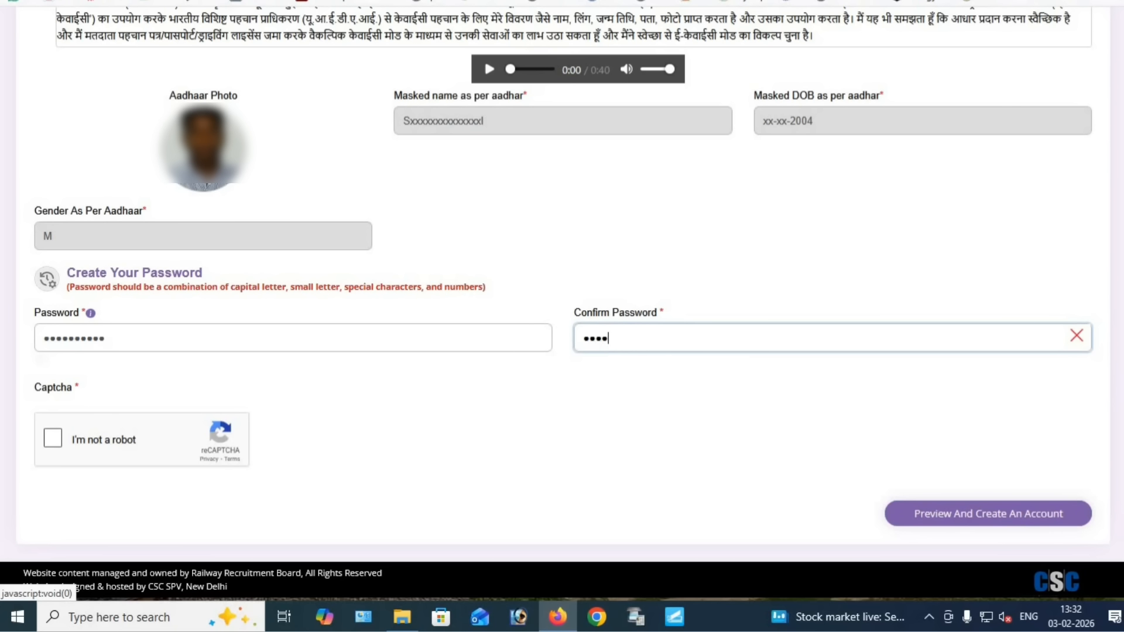
Pass the reCAPTCHA by selecting the traffic-light and bus squares
{"action": "left_click", "coordinate": [54, 438]}
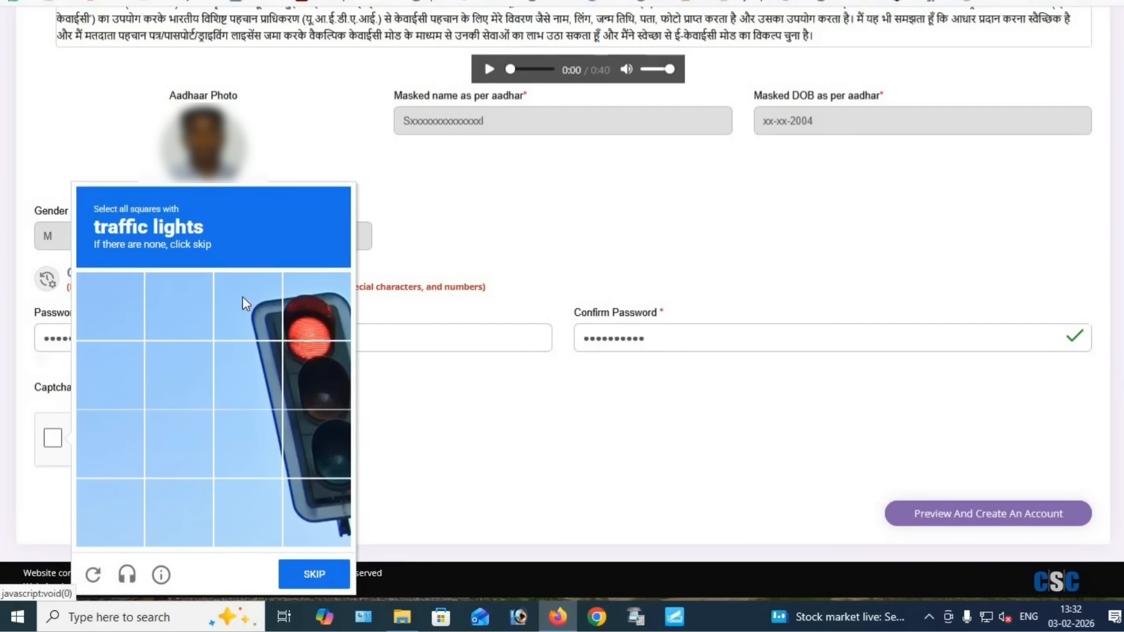
{"action": "left_click", "coordinate": [308, 319]}
{"action": "left_click", "coordinate": [321, 371]}
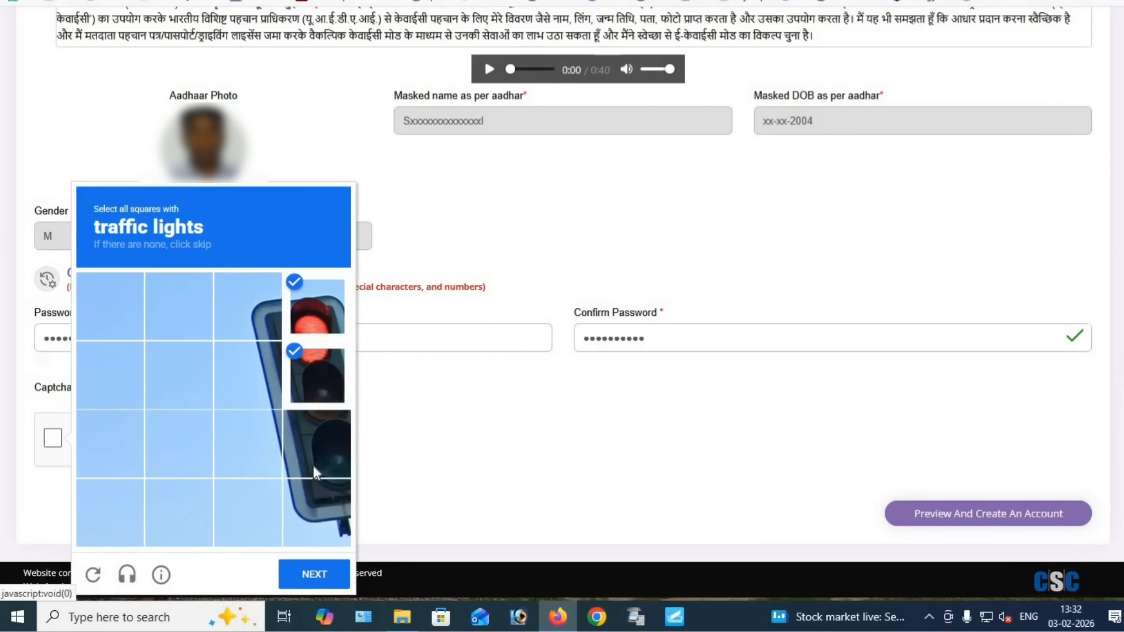
{"action": "left_click", "coordinate": [312, 456]}
{"action": "left_click", "coordinate": [320, 581]}
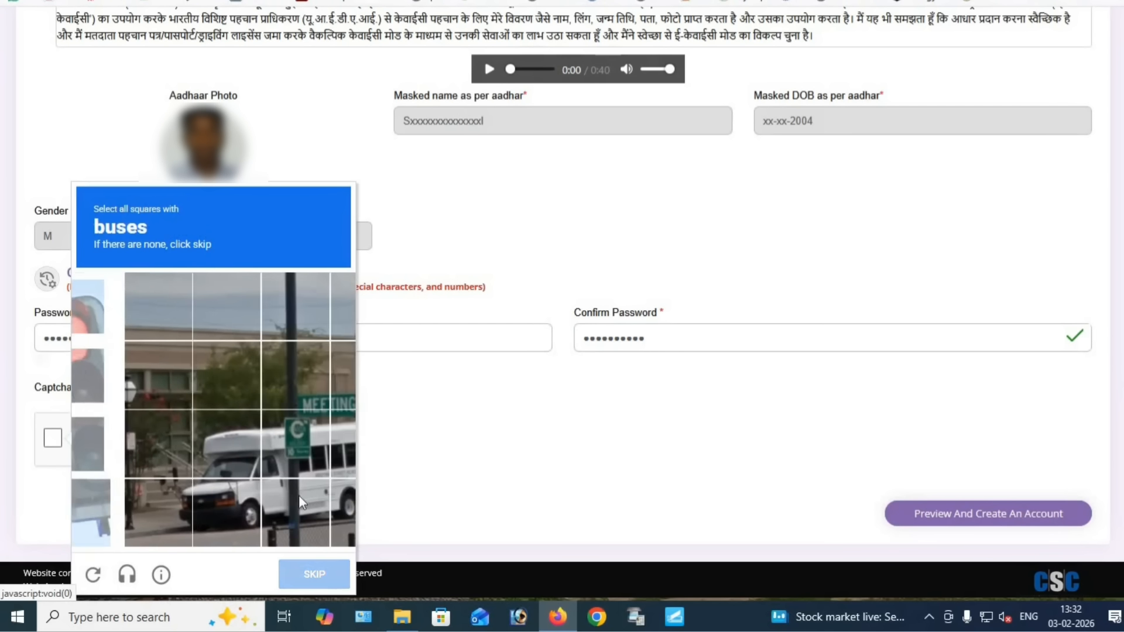
{"action": "left_click", "coordinate": [178, 508]}
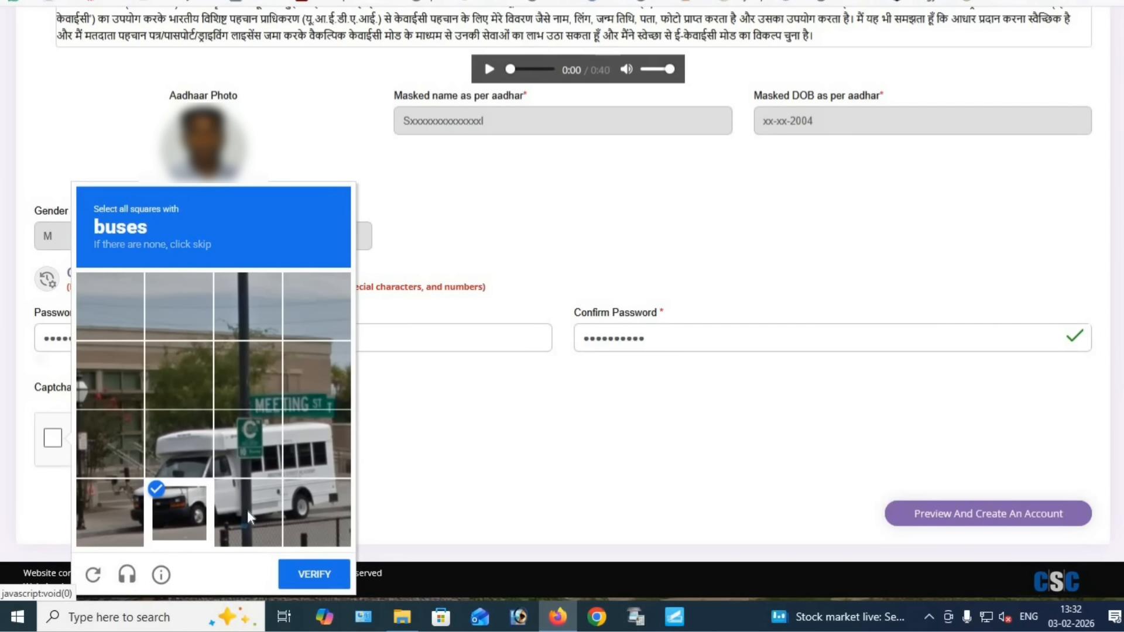
{"action": "left_click", "coordinate": [247, 511]}
{"action": "left_click", "coordinate": [303, 506]}
{"action": "left_click", "coordinate": [307, 450]}
{"action": "left_click", "coordinate": [250, 452]}
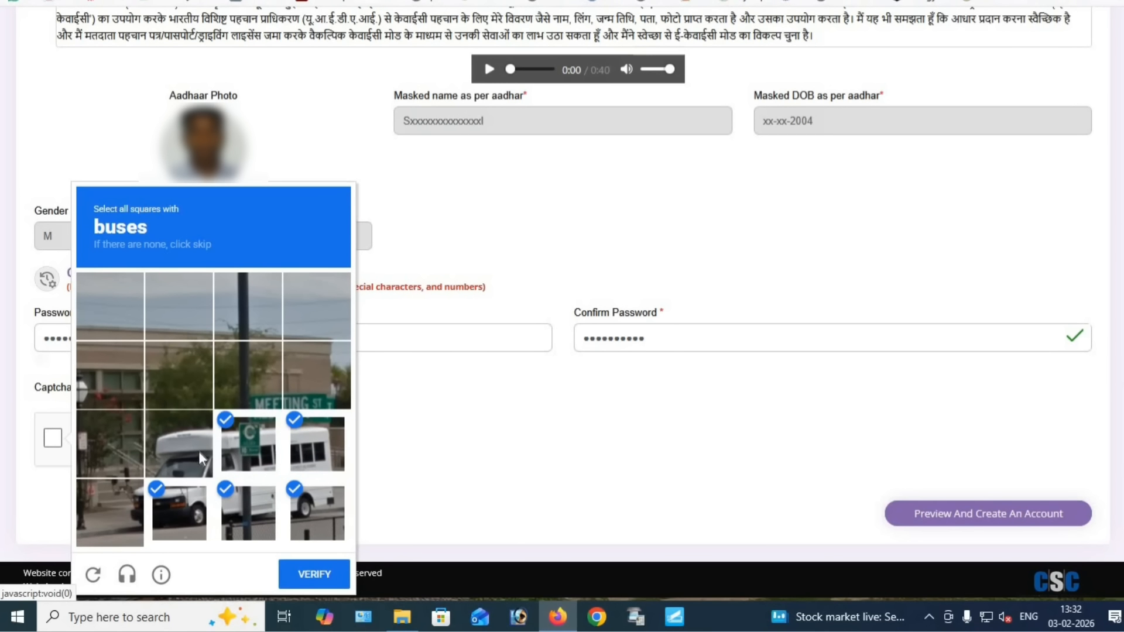
{"action": "left_click", "coordinate": [198, 451]}
{"action": "left_click", "coordinate": [303, 577]}
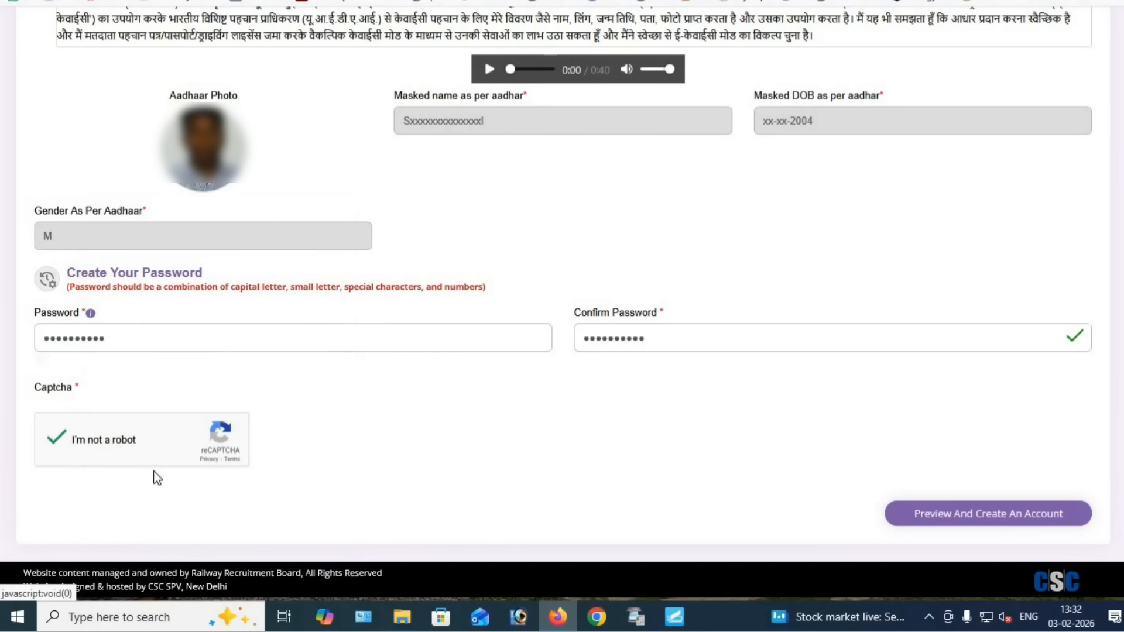
Preview and create the account, decline saving the password, and close the Beware notice
{"action": "left_click", "coordinate": [974, 519]}
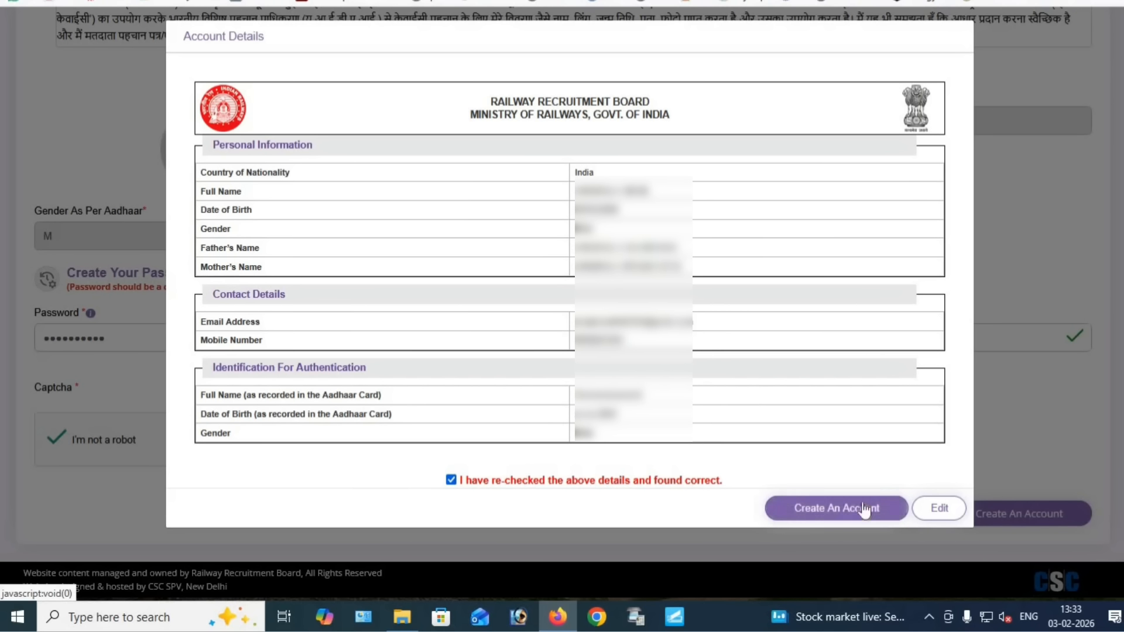
{"action": "left_click", "coordinate": [832, 518]}
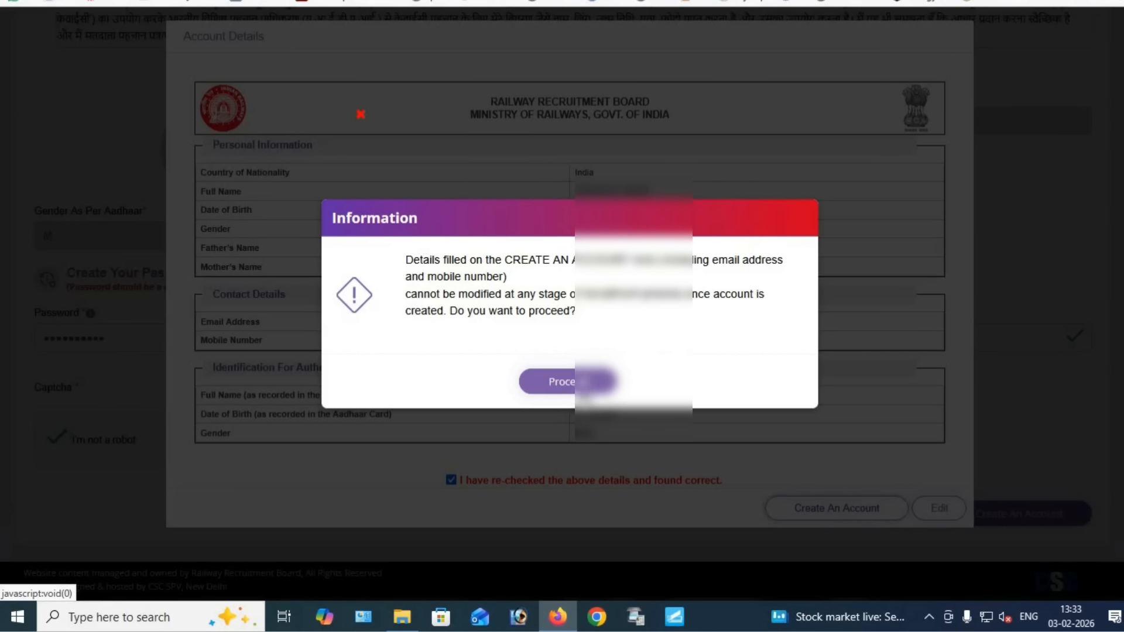
{"action": "left_click", "coordinate": [563, 387]}
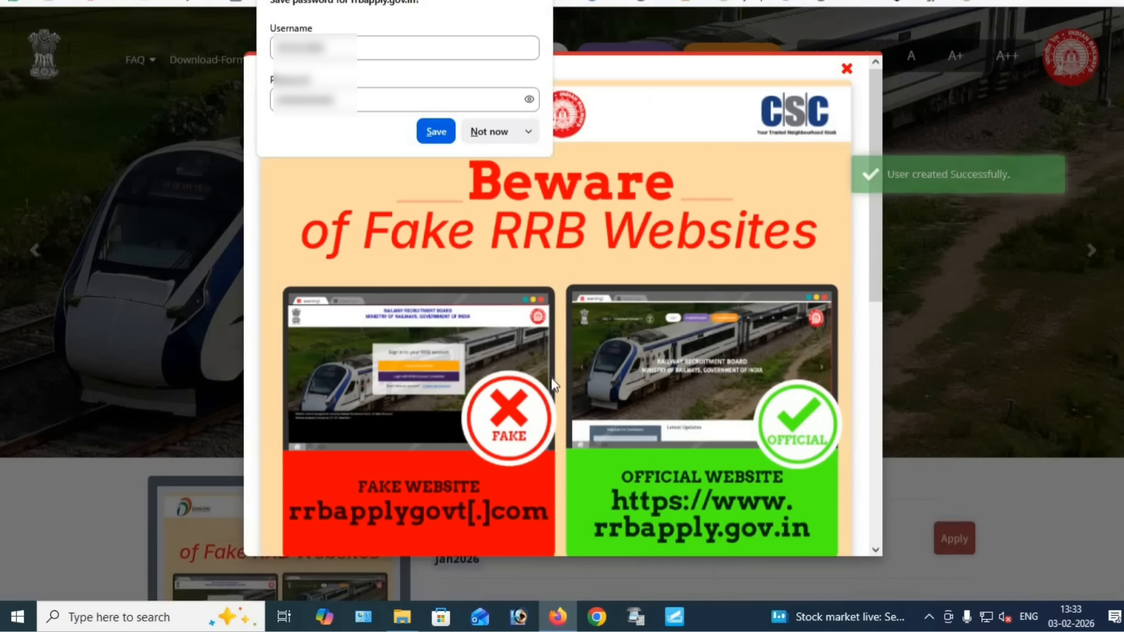
{"action": "left_click", "coordinate": [502, 133]}
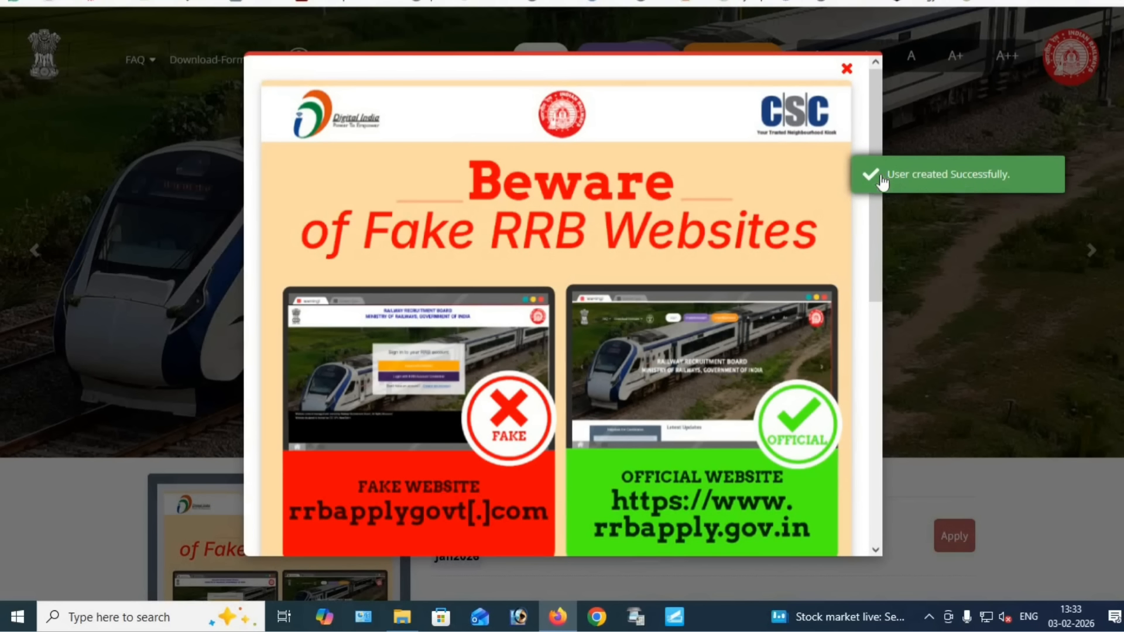
{"action": "left_click", "coordinate": [845, 74]}
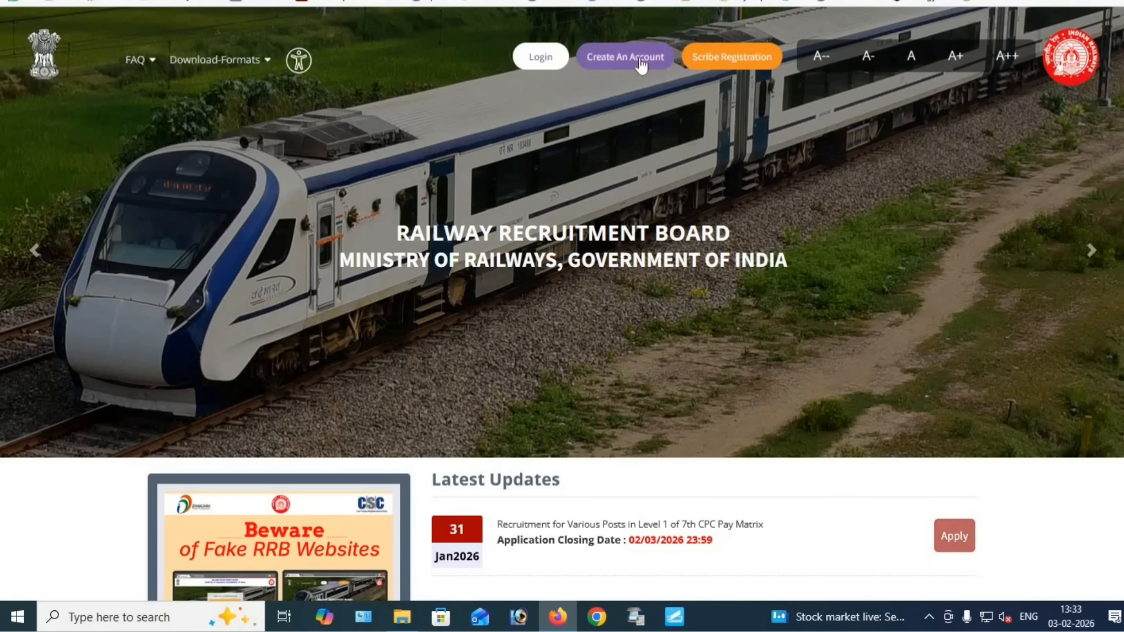
Choose Login with Aadhaar, enter the registered number, accept consent and enter the received OTP
{"action": "left_click", "coordinate": [540, 55]}
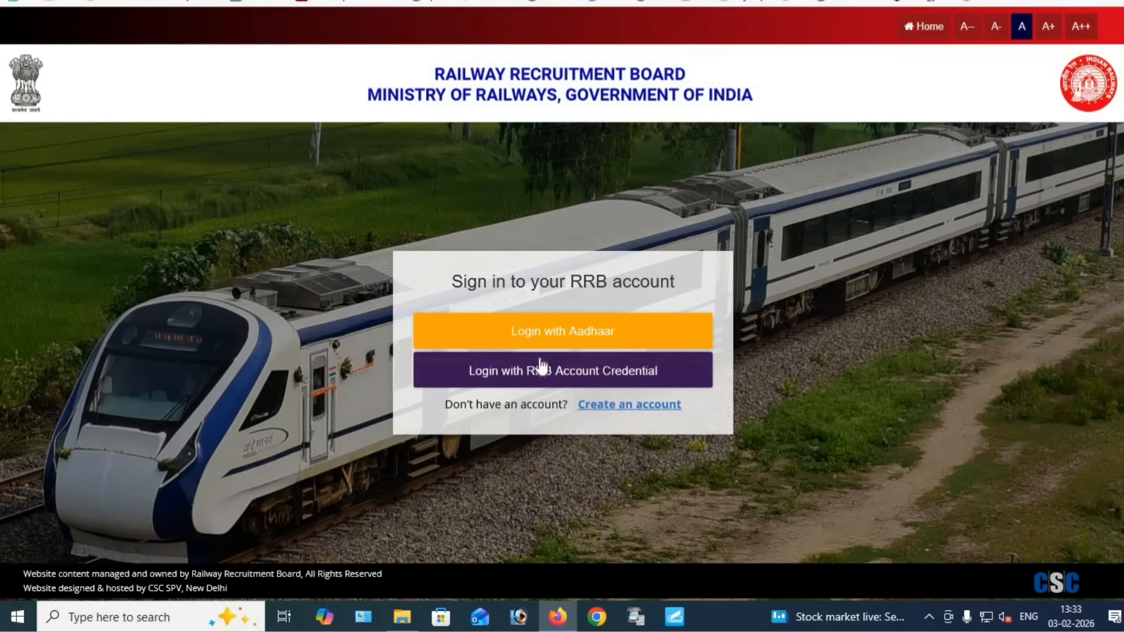
{"action": "left_click", "coordinate": [559, 328]}
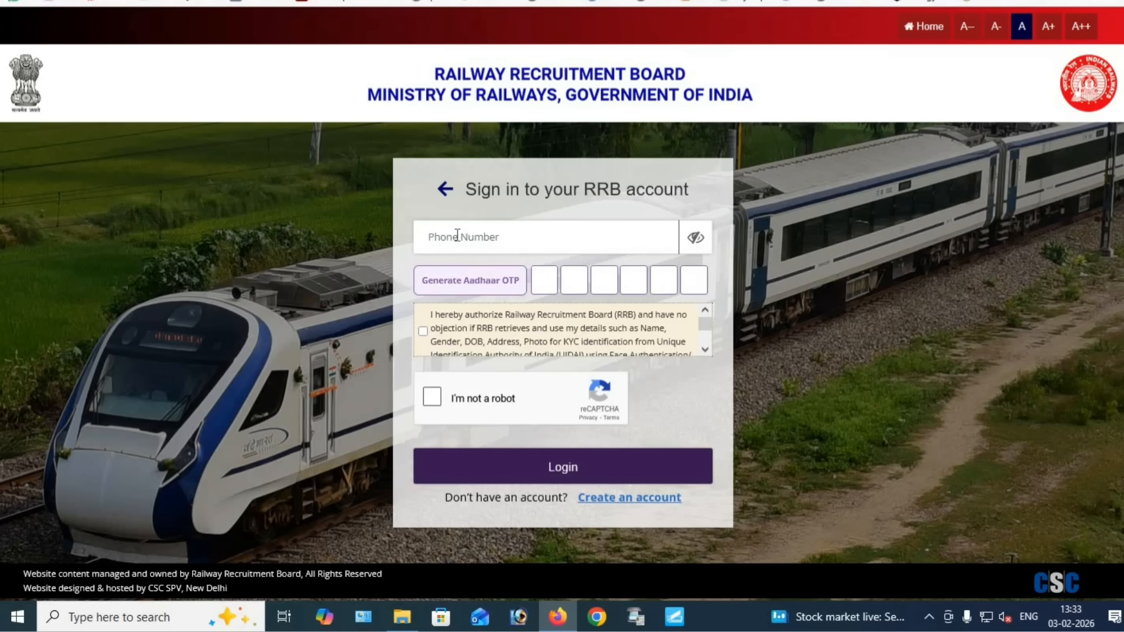
{"action": "type", "text": "••••••••••"}
{"action": "left_click", "coordinate": [423, 331]}
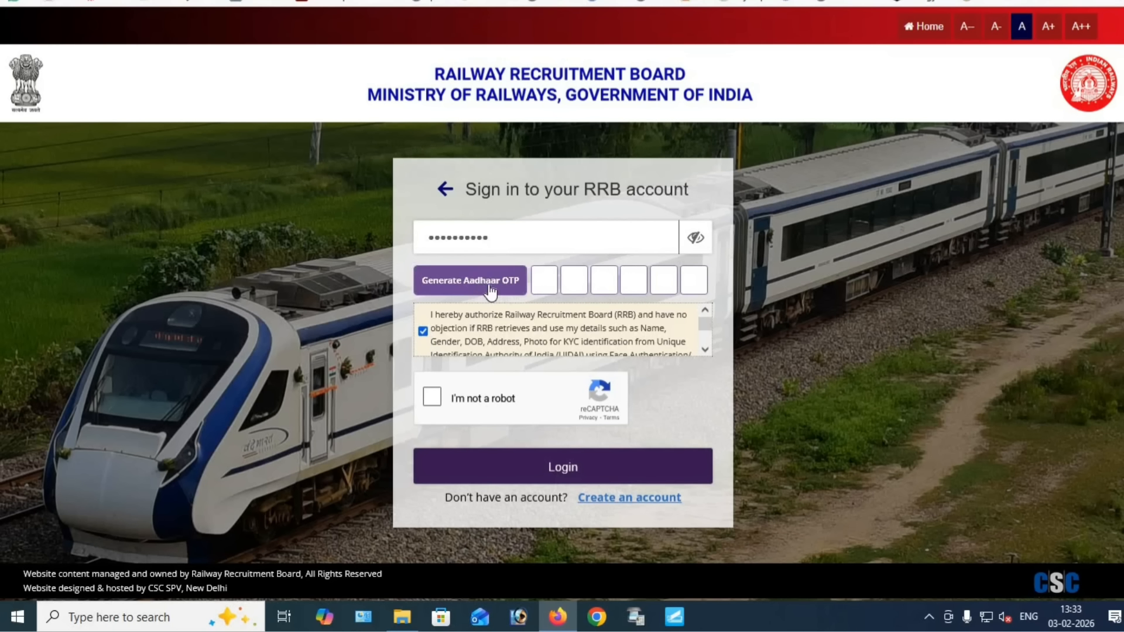
{"action": "left_click", "coordinate": [490, 289]}
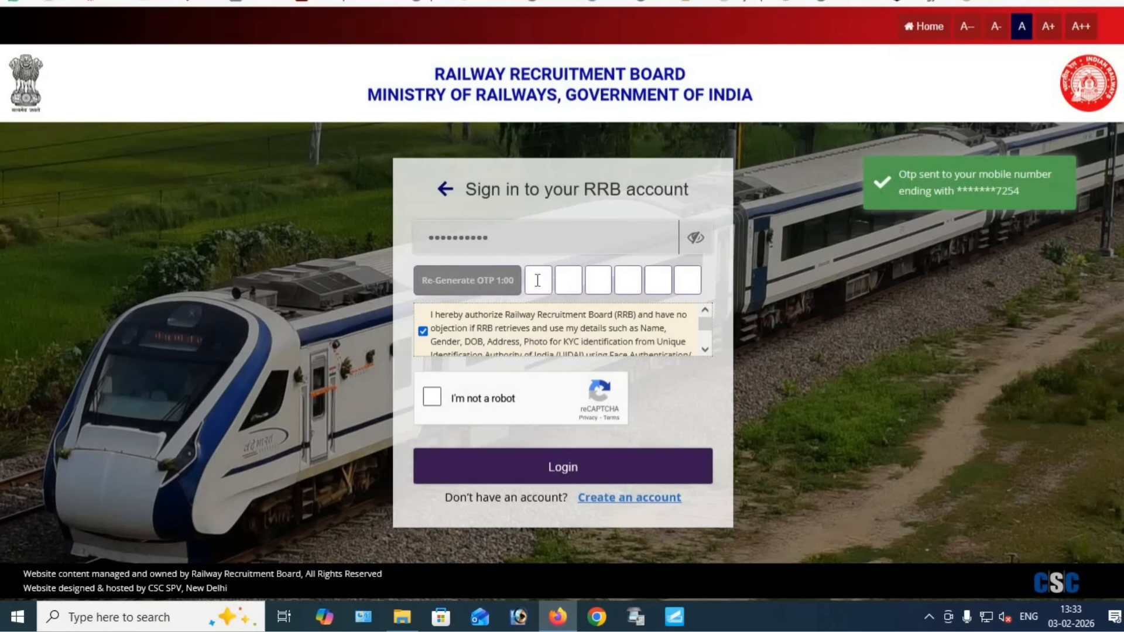
{"action": "left_click", "coordinate": [537, 280]}
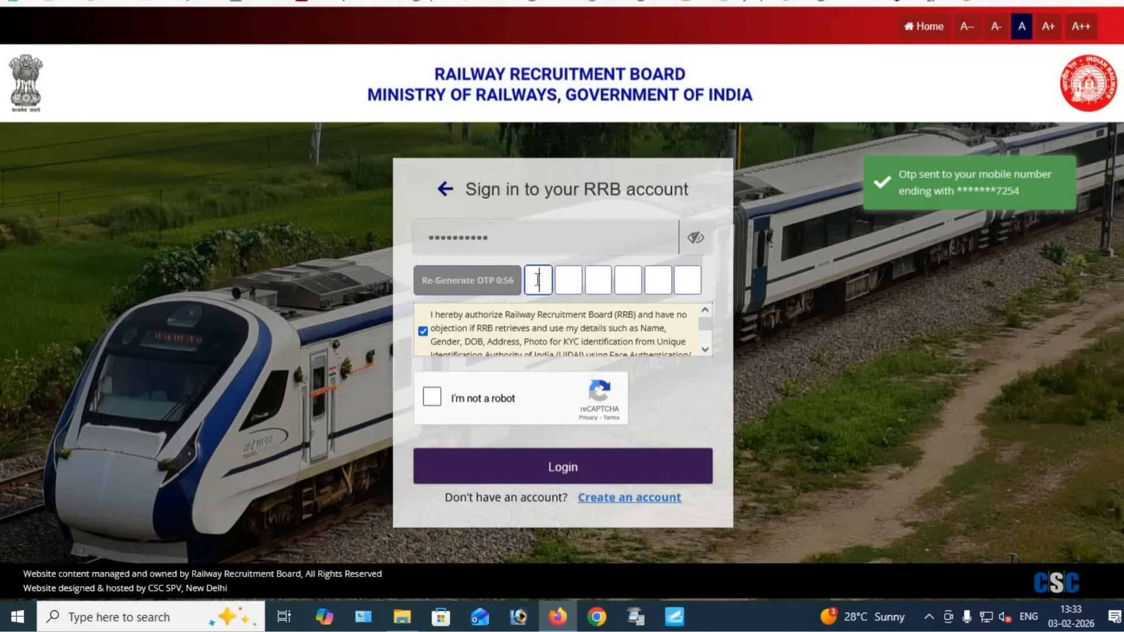
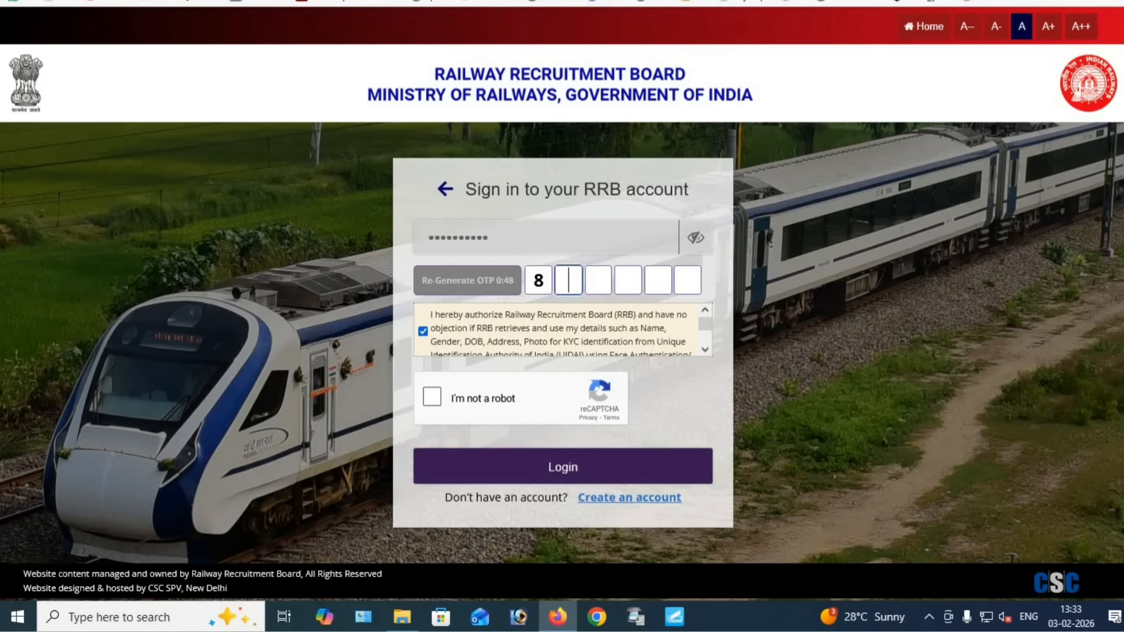
Pass the traffic-lights reCAPTCHA, log in, and decline saving the password
{"action": "left_click", "coordinate": [431, 397]}
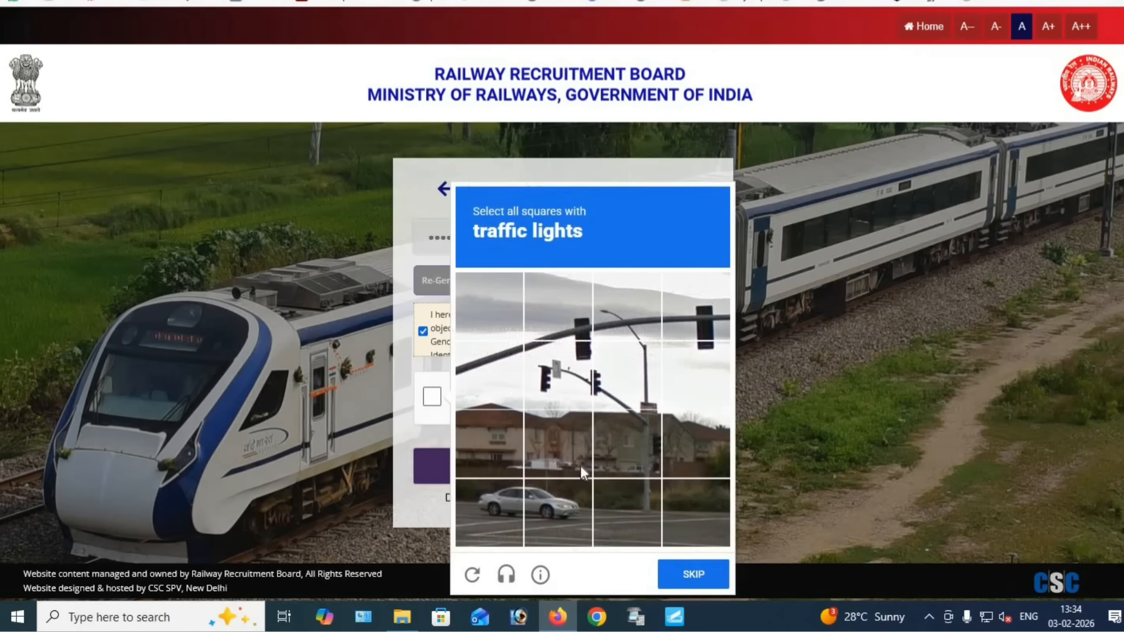
{"action": "left_click", "coordinate": [557, 377]}
{"action": "left_click", "coordinate": [625, 386]}
{"action": "left_click", "coordinate": [705, 366]}
{"action": "left_click", "coordinate": [696, 307]}
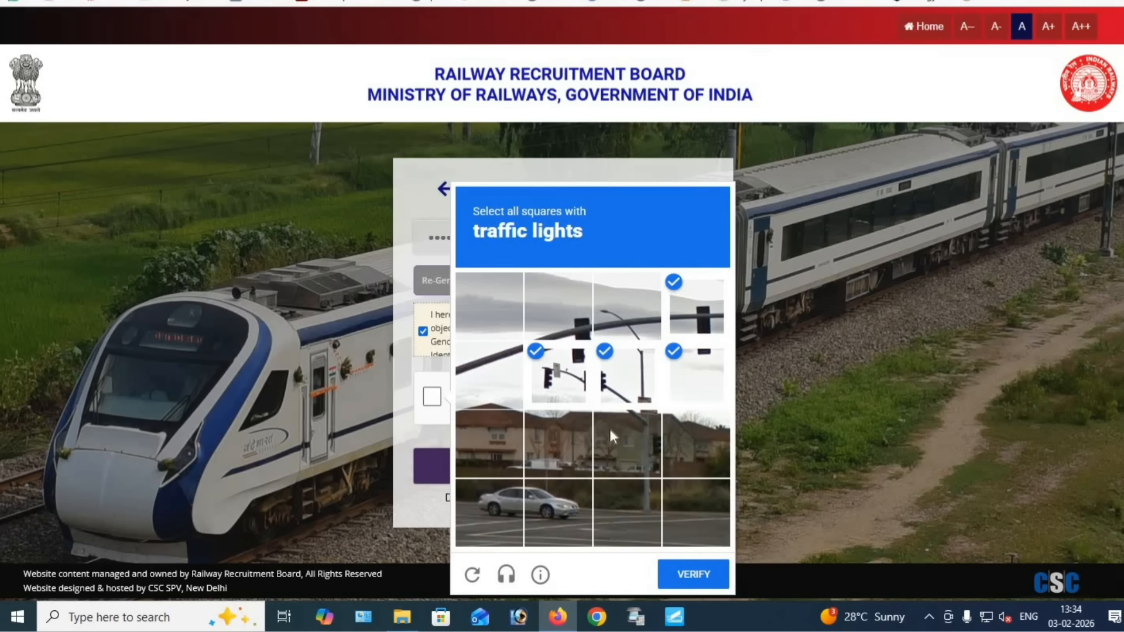
{"action": "left_click", "coordinate": [685, 566]}
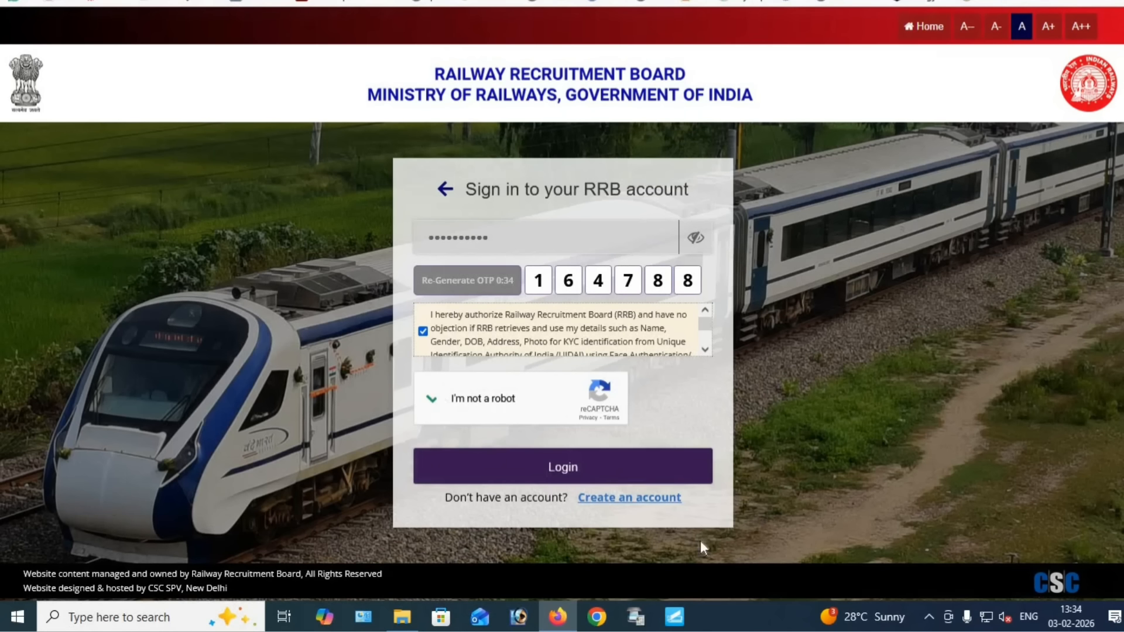
{"action": "left_click", "coordinate": [566, 465]}
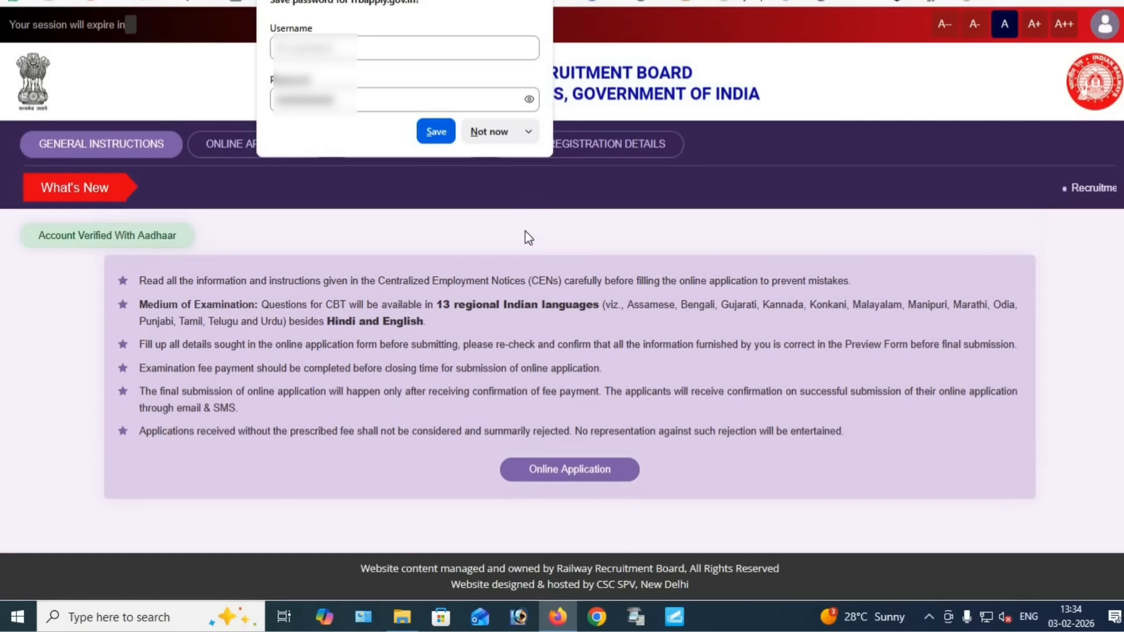
{"action": "left_click", "coordinate": [491, 132]}
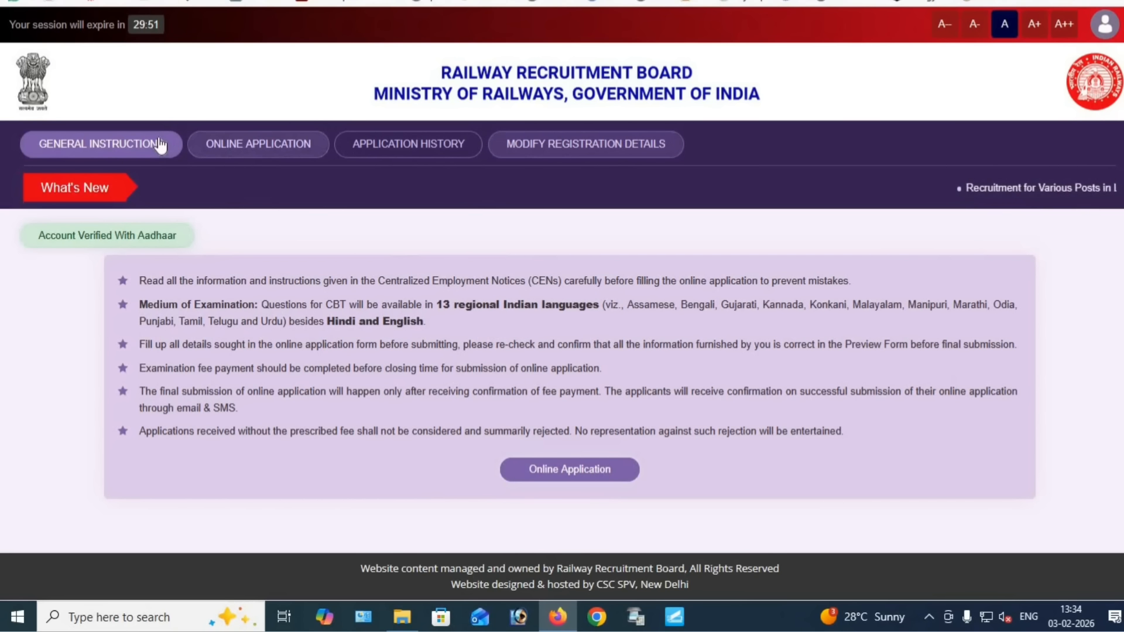
Open the CEN 09/2025 application and review its notice number and closing date 02/03/2026
{"action": "left_click", "coordinate": [587, 468]}
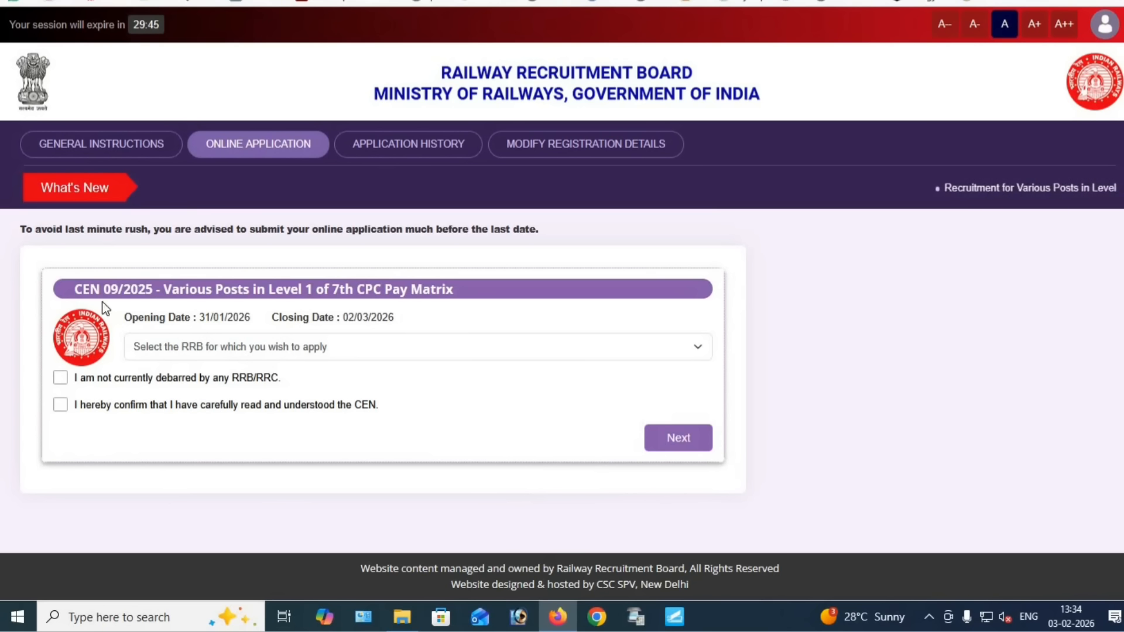
{"action": "left_click_drag", "start_coordinate": [90, 289], "coordinate": [458, 292]}
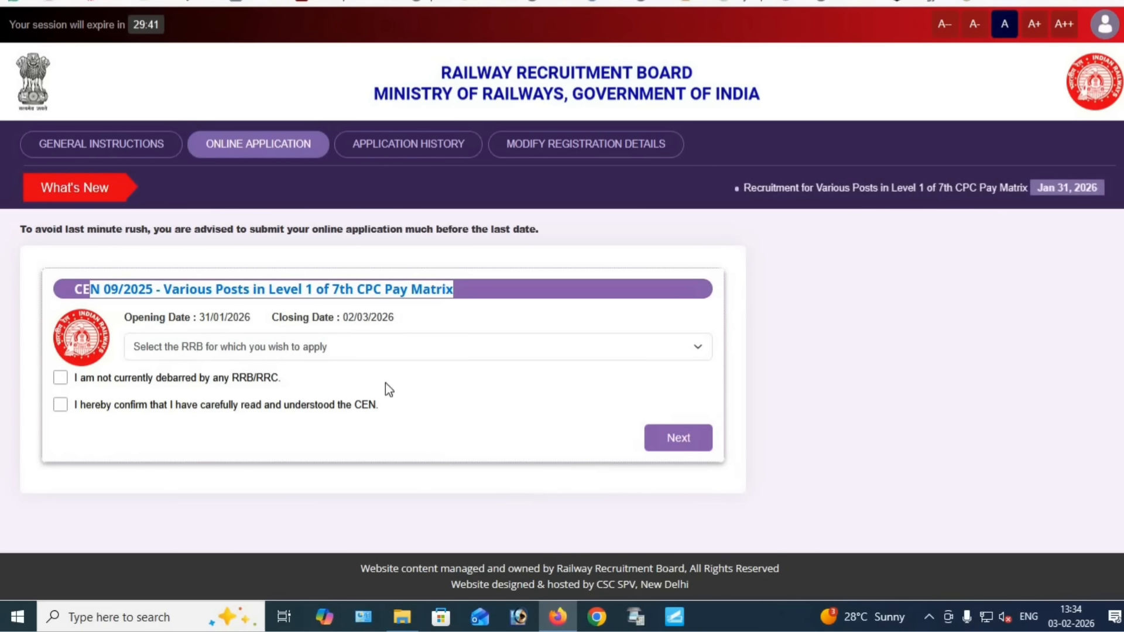
{"action": "left_click", "coordinate": [402, 380]}
{"action": "left_click_drag", "start_coordinate": [76, 292], "coordinate": [172, 294]}
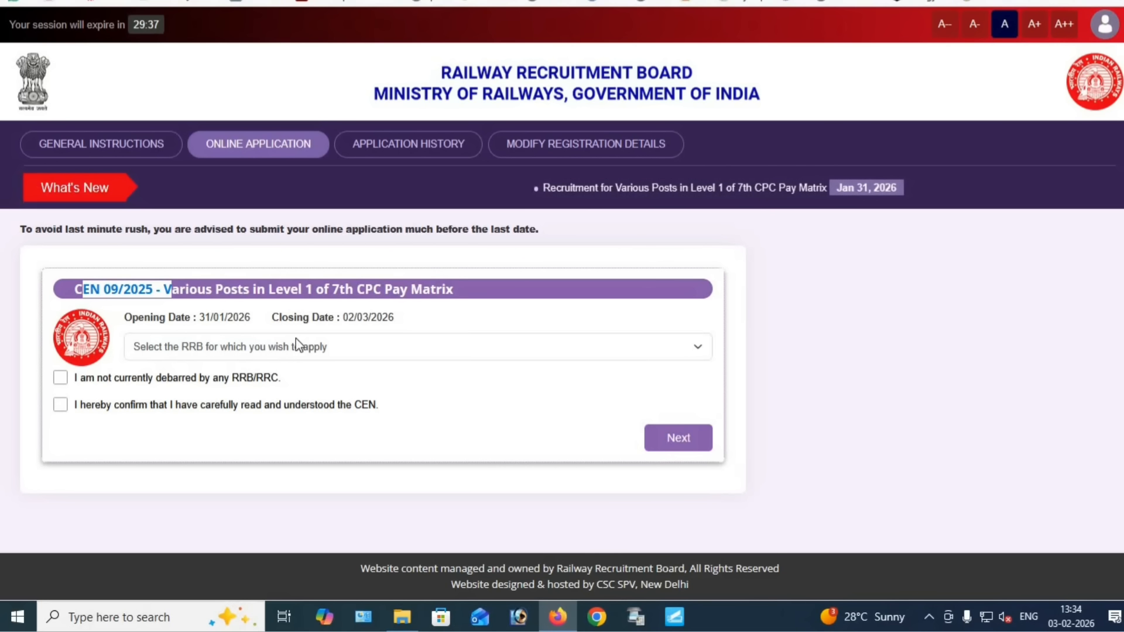
{"action": "left_click_drag", "start_coordinate": [338, 316], "coordinate": [395, 323]}
{"action": "left_click", "coordinate": [395, 323]}
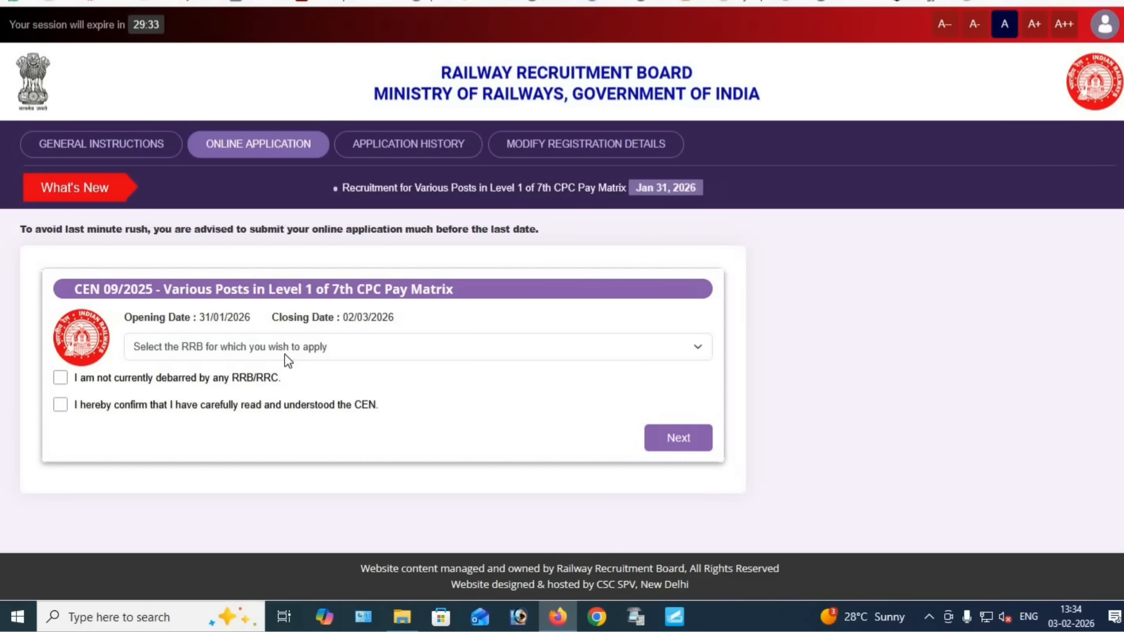
{"action": "left_click_drag", "start_coordinate": [281, 318], "coordinate": [338, 317]}
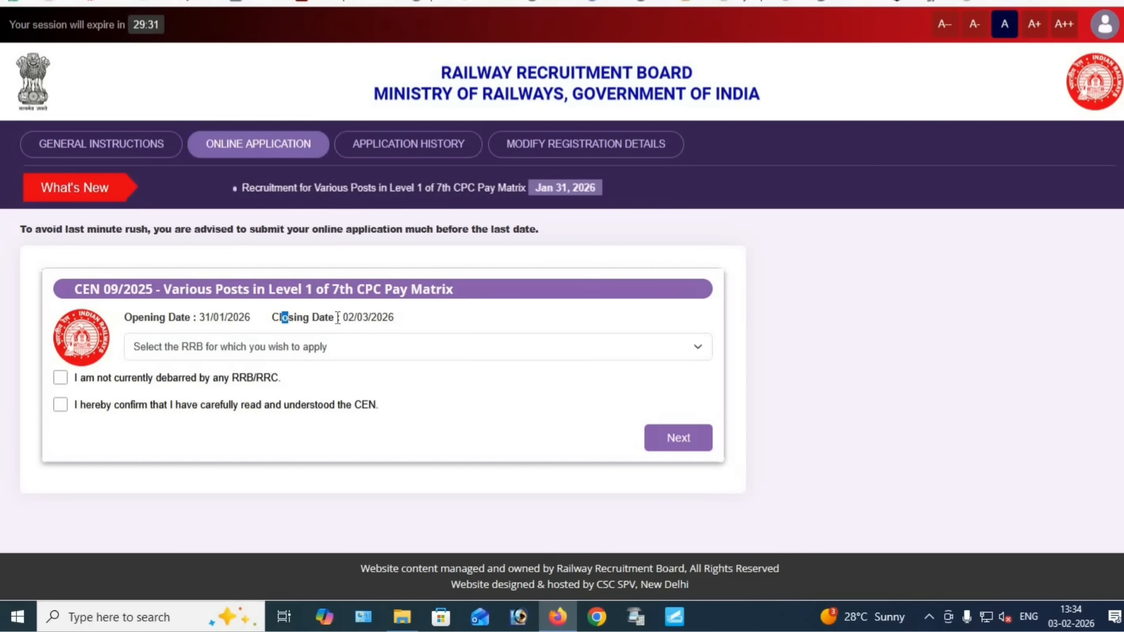
Choose Secunderabad as the RRB to apply to
{"action": "left_click", "coordinate": [221, 345]}
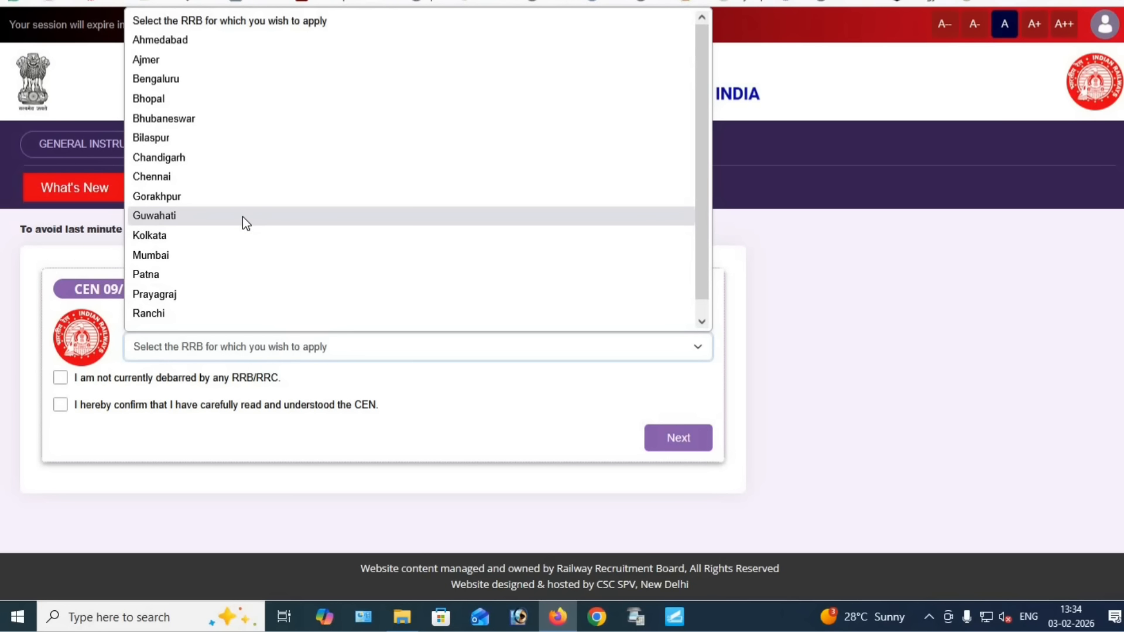
{"action": "scroll", "coordinate": [242, 216], "scroll_direction": "down", "scroll_amount": 1}
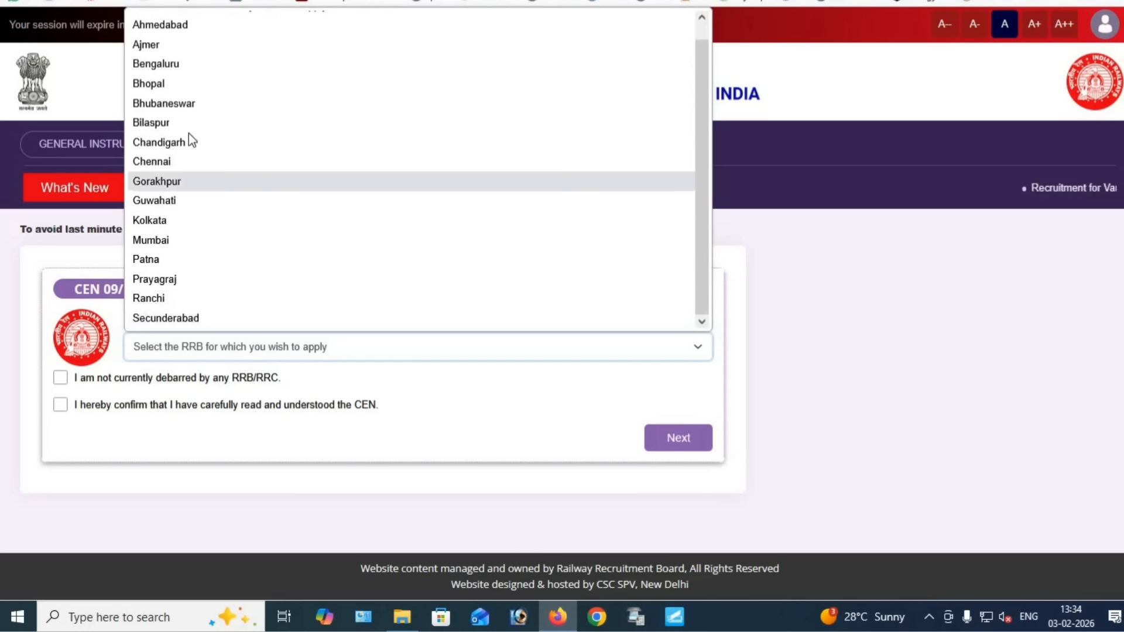
{"action": "scroll", "coordinate": [228, 170], "scroll_direction": "up", "scroll_amount": 1}
{"action": "scroll", "coordinate": [242, 248], "scroll_direction": "down", "scroll_amount": 1}
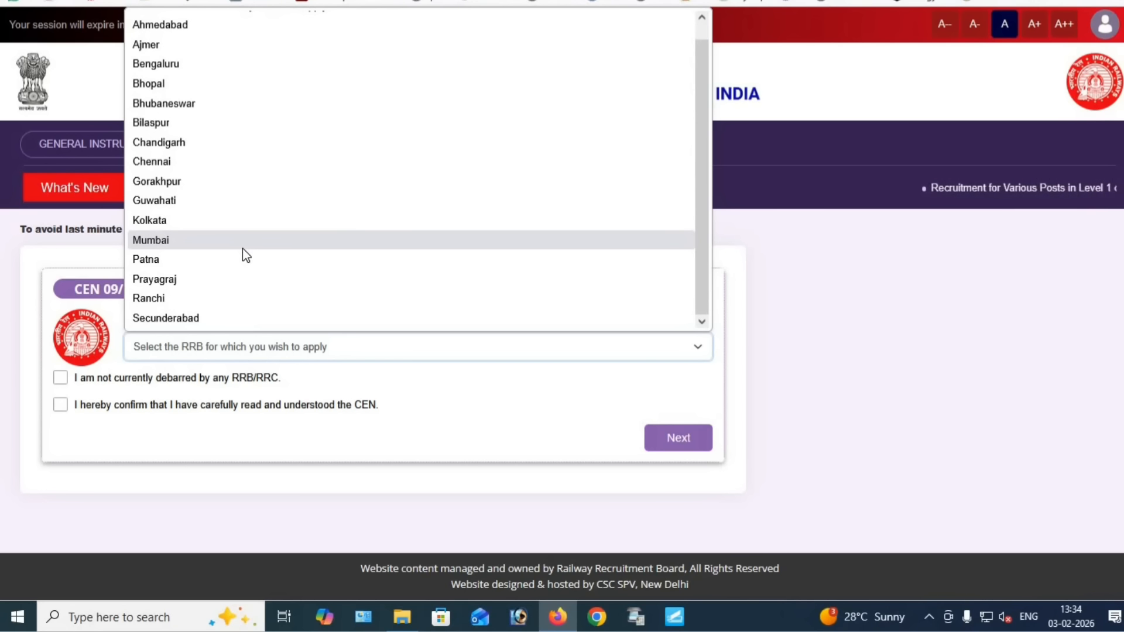
{"action": "left_click", "coordinate": [164, 321]}
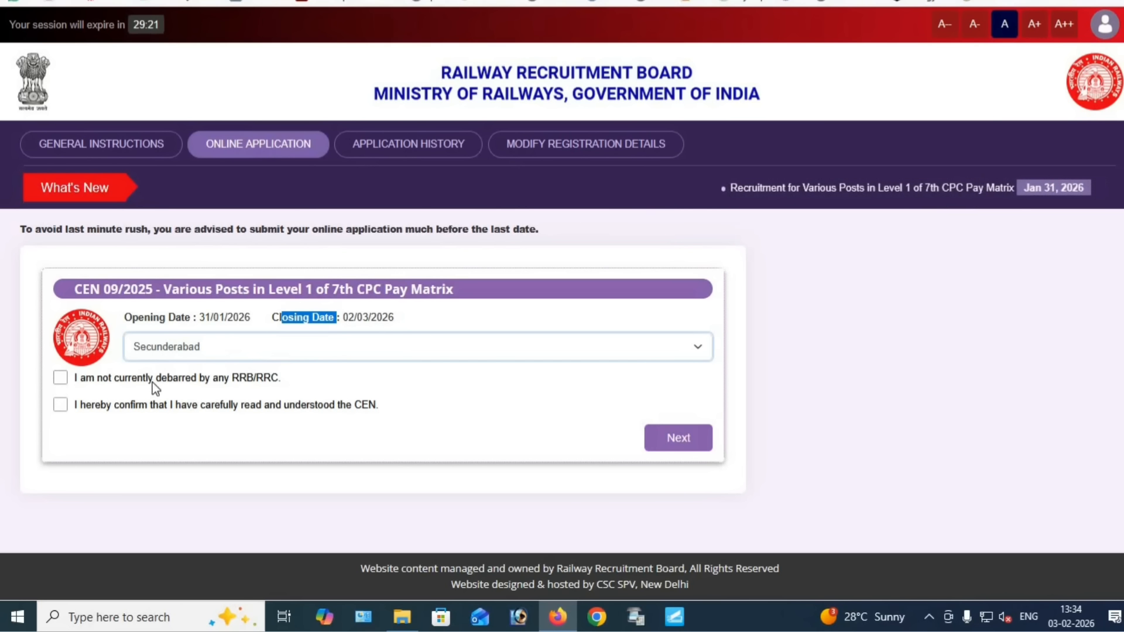
Tick the not-debarred and read-the-CEN declarations and proceed to the form
{"action": "left_click", "coordinate": [61, 377]}
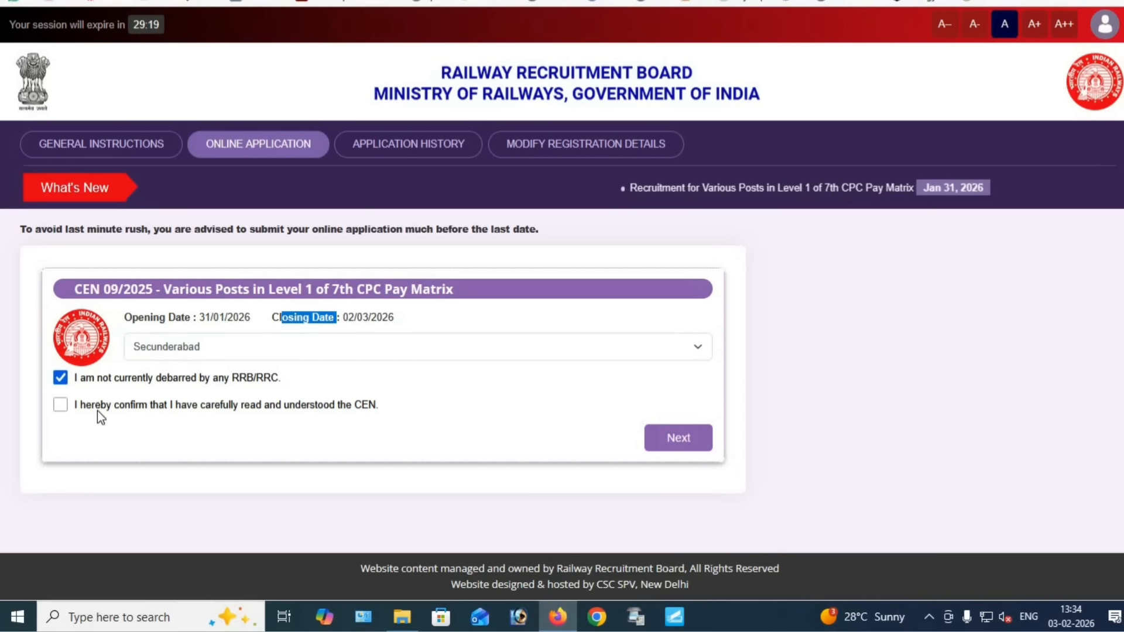
{"action": "left_click", "coordinate": [60, 404]}
{"action": "left_click", "coordinate": [680, 440]}
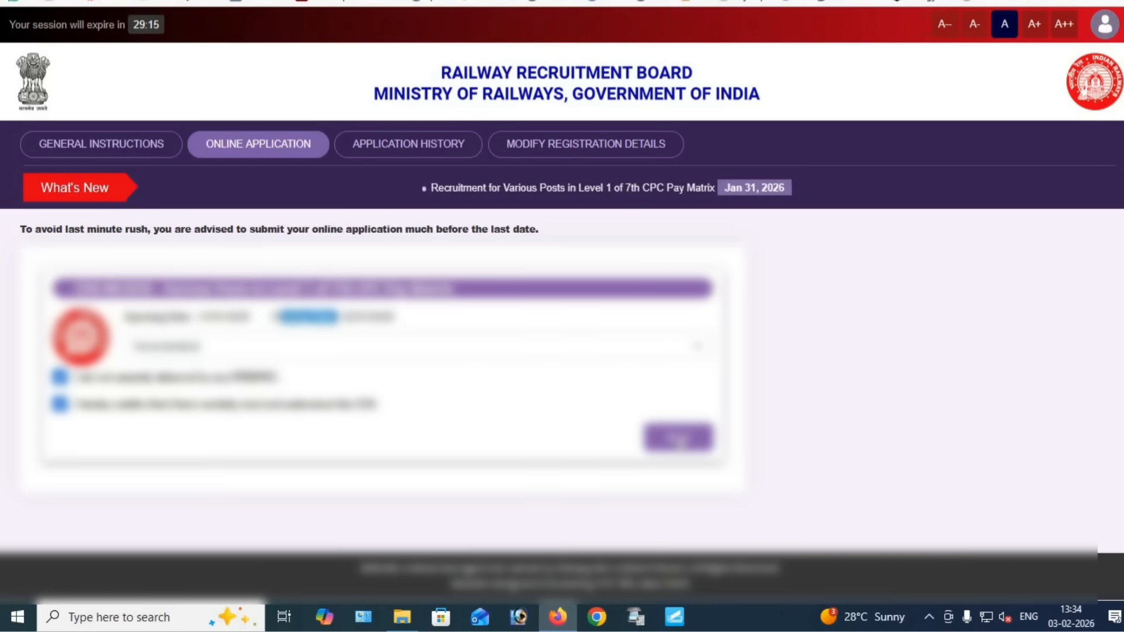
Dismiss the info notice and set marital status Unmarried, religion Hindu, mother tongue Telugu
{"action": "left_click", "coordinate": [833, 268]}
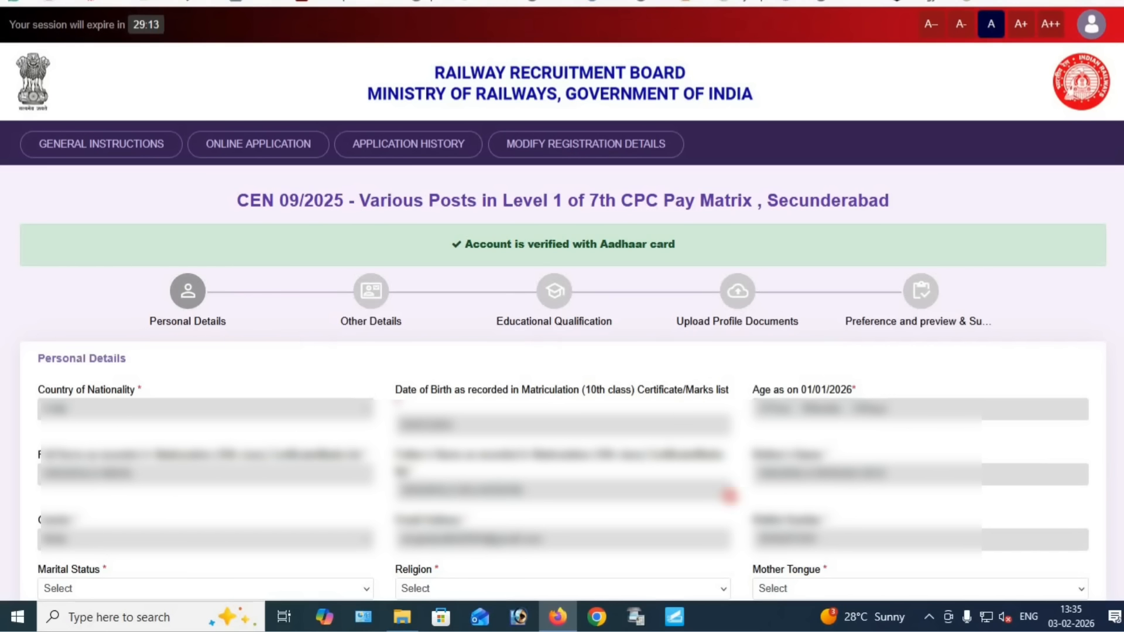
{"action": "scroll", "coordinate": [1117, 301], "scroll_direction": "down", "scroll_amount": 5}
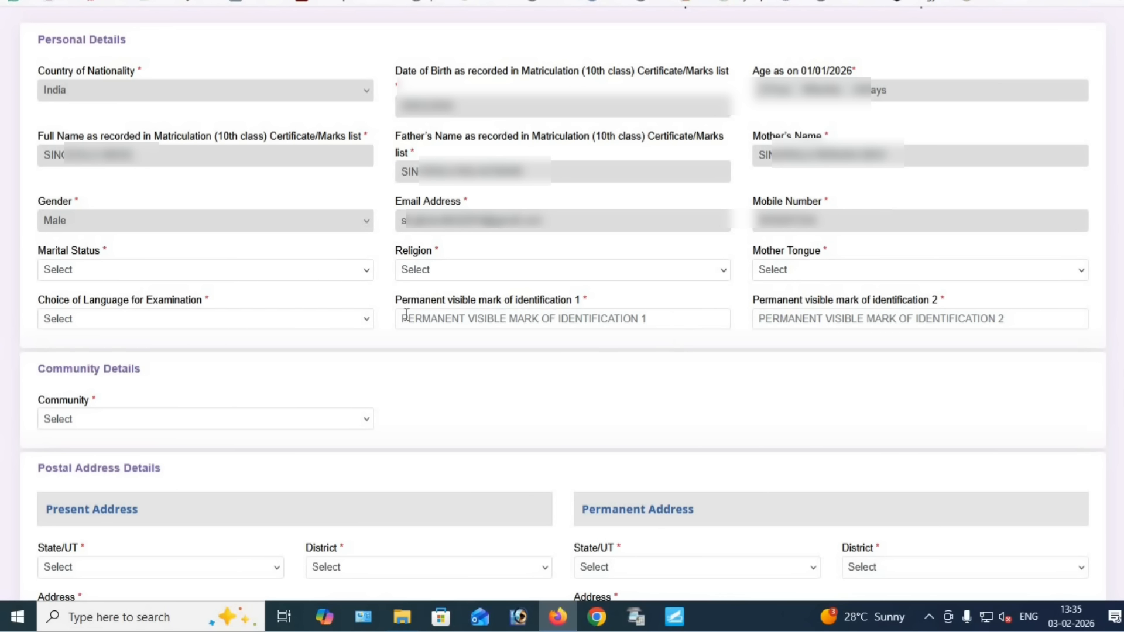
{"action": "left_click", "coordinate": [153, 271]}
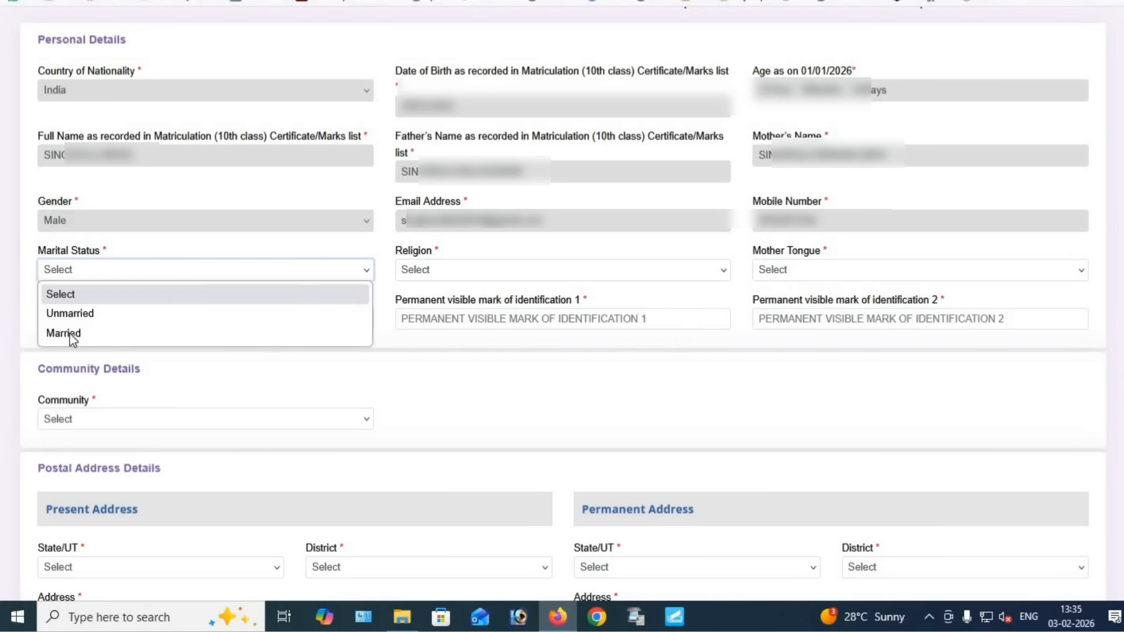
{"action": "left_click", "coordinate": [86, 313]}
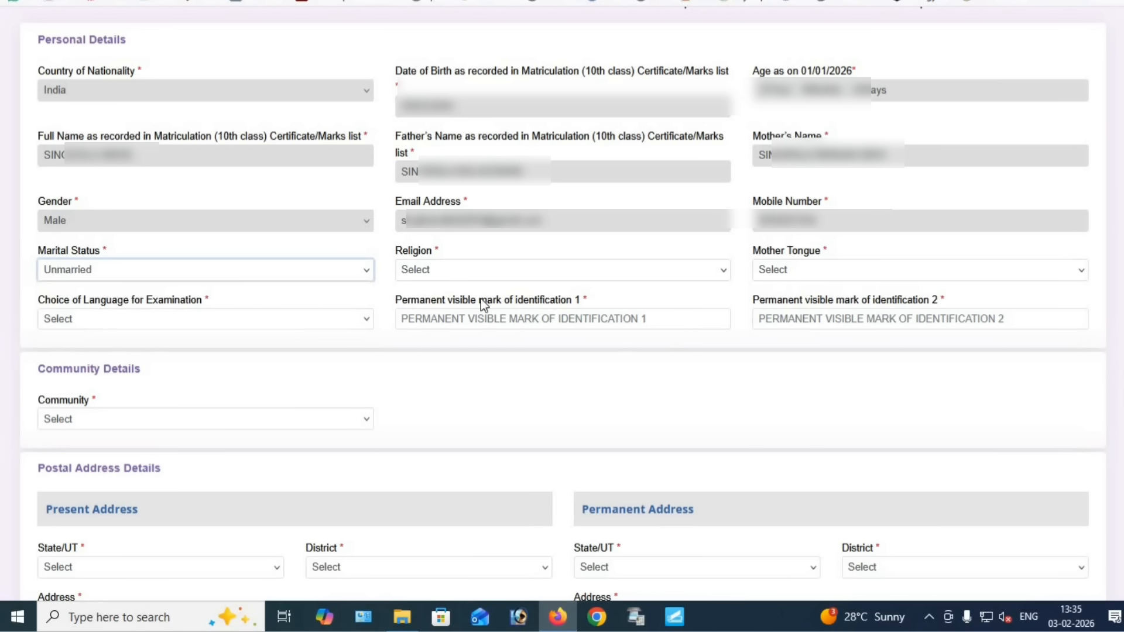
{"action": "left_click", "coordinate": [479, 271]}
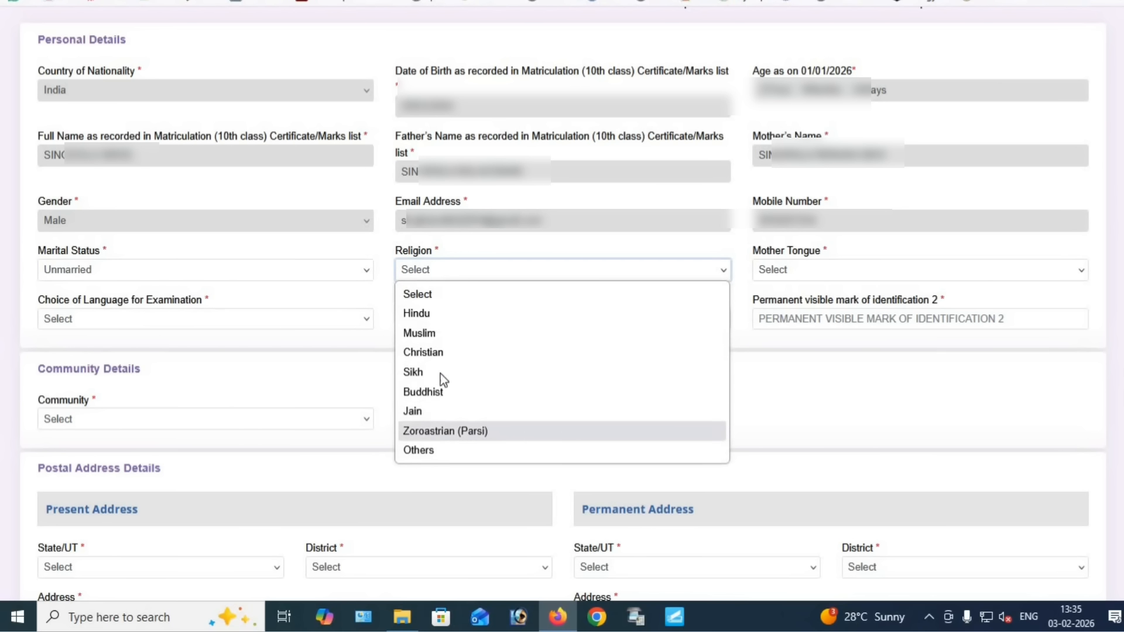
{"action": "left_click", "coordinate": [437, 309]}
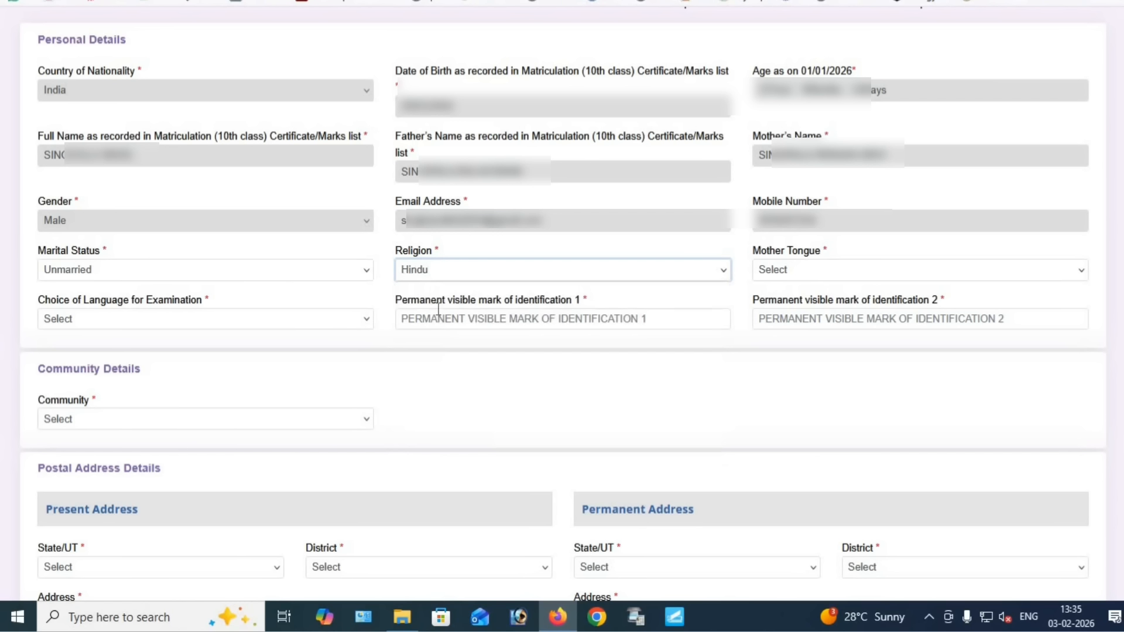
{"action": "left_click", "coordinate": [848, 269]}
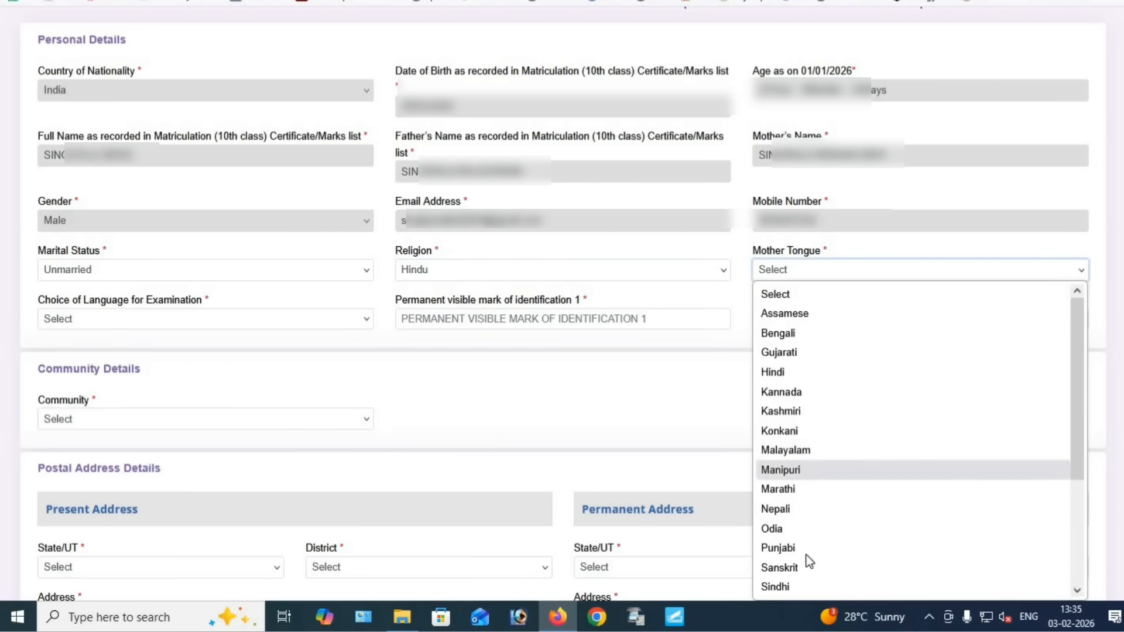
{"action": "scroll", "coordinate": [812, 561], "scroll_direction": "down", "scroll_amount": 1}
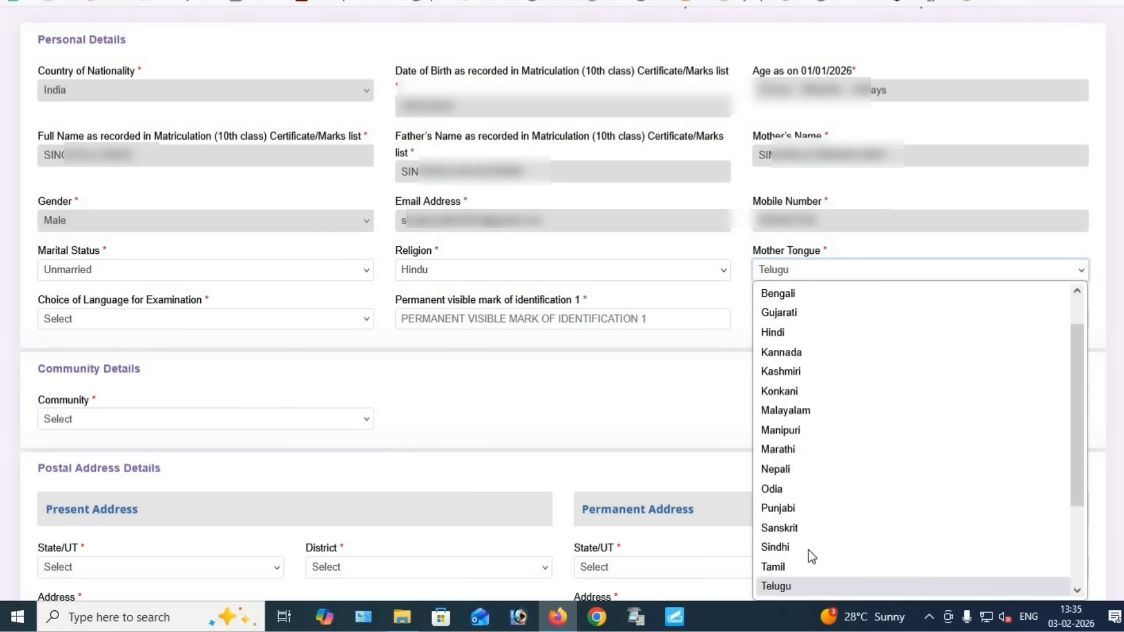
{"action": "left_click", "coordinate": [787, 585]}
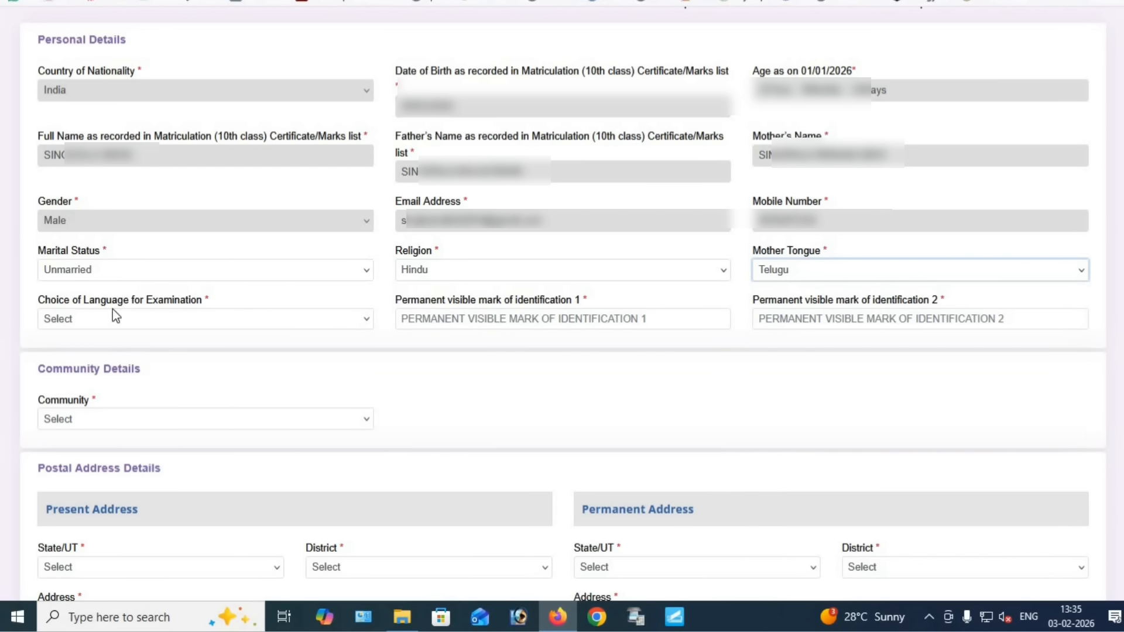
Choose English as exam language; enter marks 'A MOLE ON THE CHEEK' and 'A MOLE ON THE RIGHT PALM'
{"action": "left_click", "coordinate": [151, 323]}
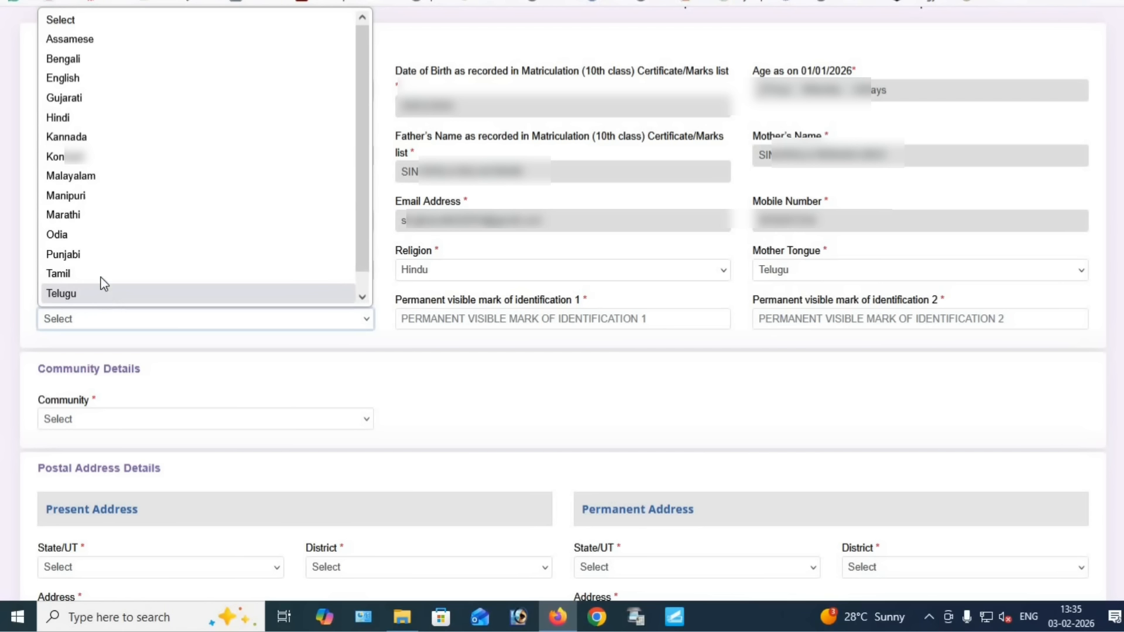
{"action": "left_click", "coordinate": [73, 79]}
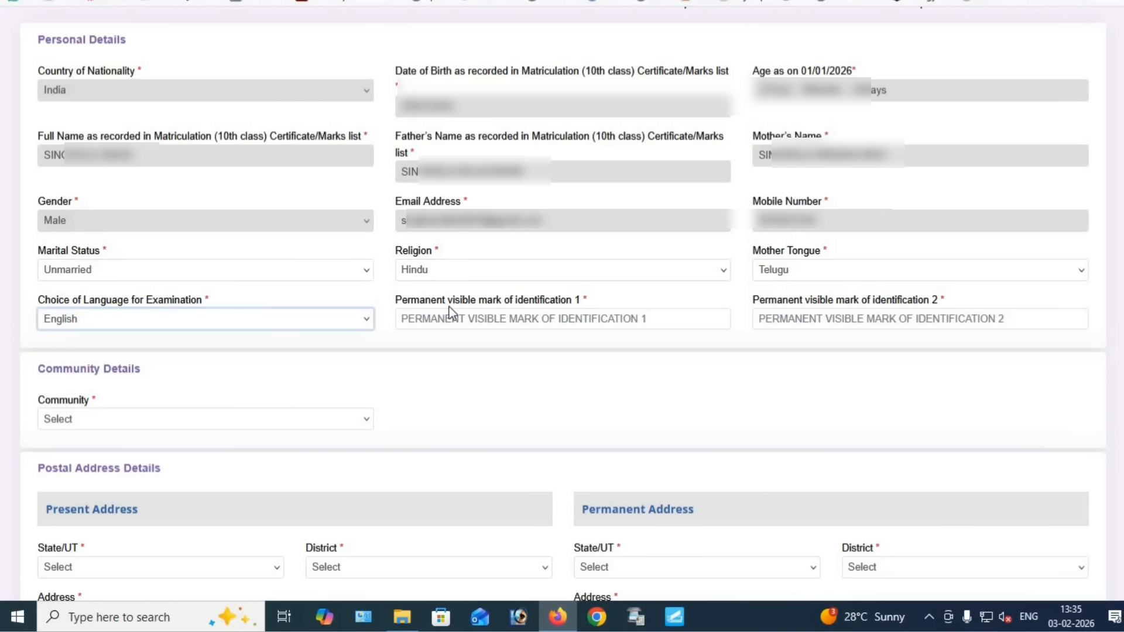
{"action": "left_click", "coordinate": [545, 318]}
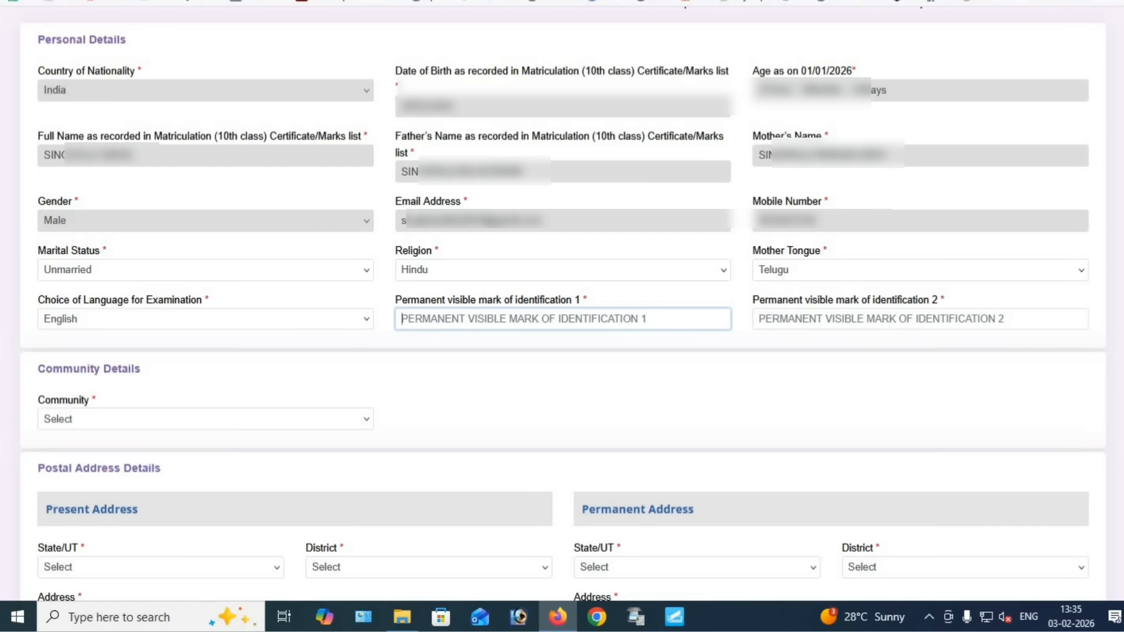
{"action": "type", "text": "A MOLE ON THE"}
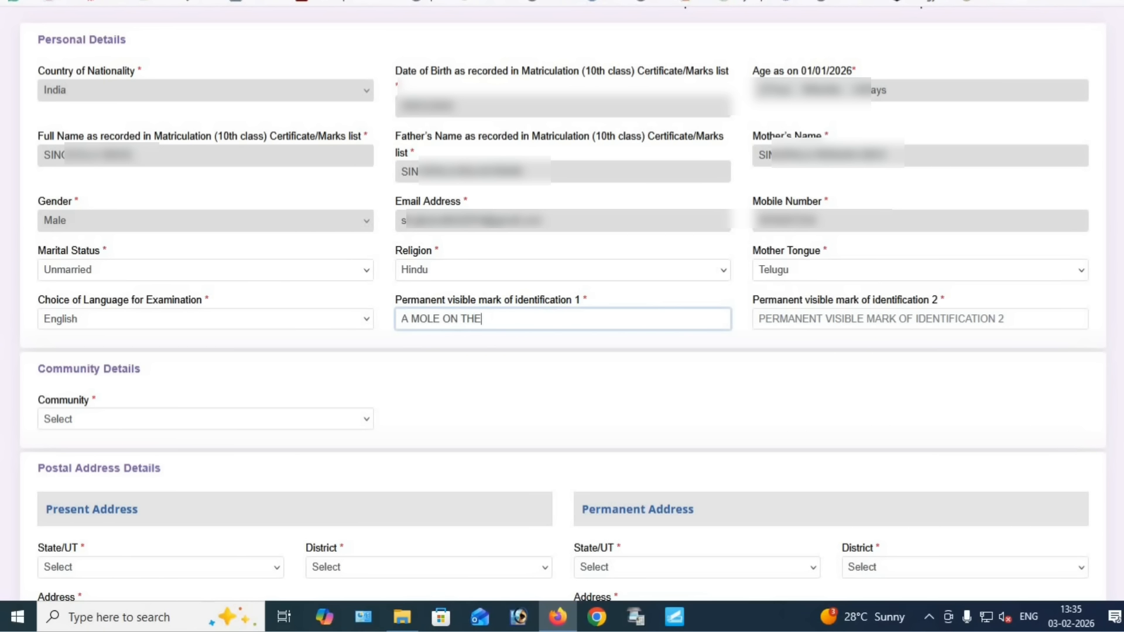
{"action": "type", "text": " CHEEK"}
{"action": "key", "text": "Tab"}
{"action": "type", "text": "A MOLE ON THE RIGHT "}
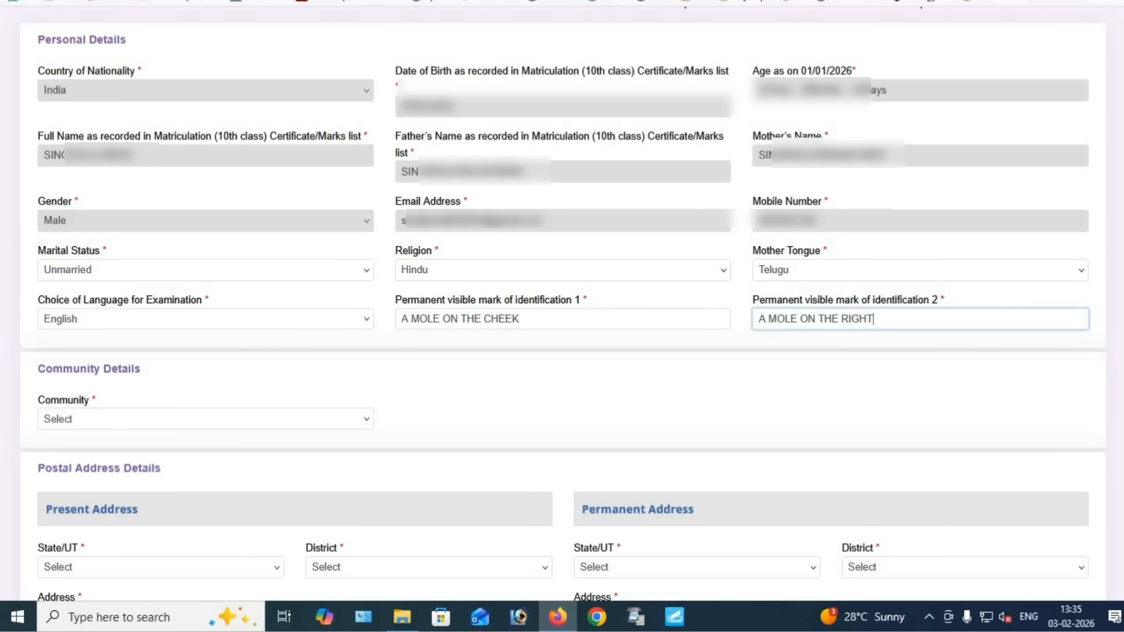
{"action": "type", "text": "PALM"}
Set the community to OBC after briefly trying SC, accepting each reservation notice, and open the creamy-layer choices
{"action": "left_click", "coordinate": [113, 417]}
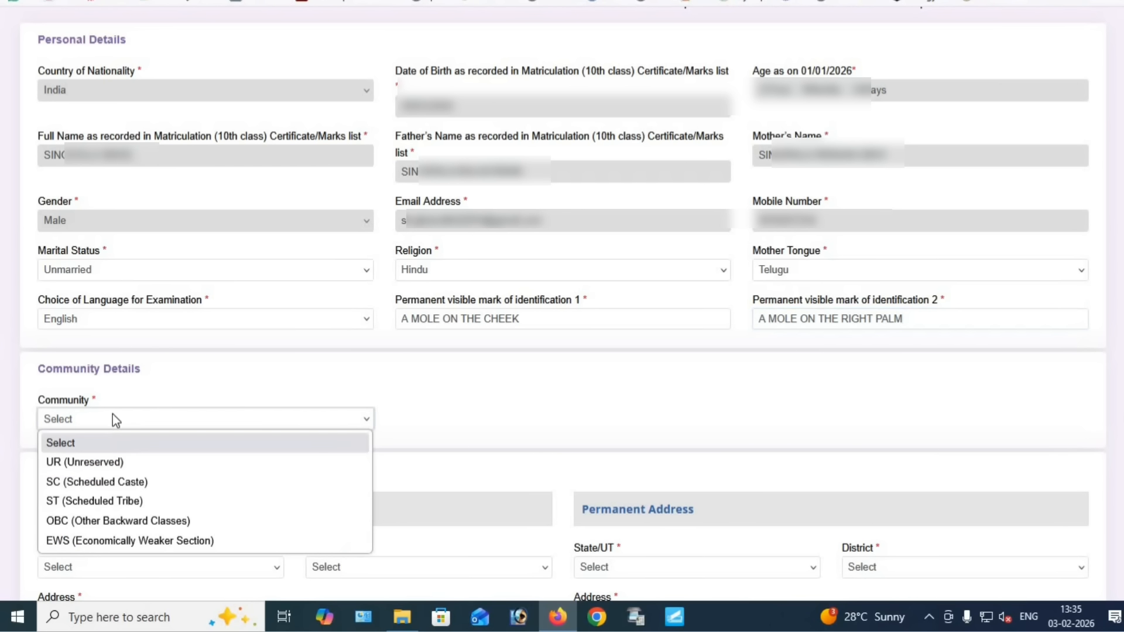
{"action": "left_click", "coordinate": [114, 521]}
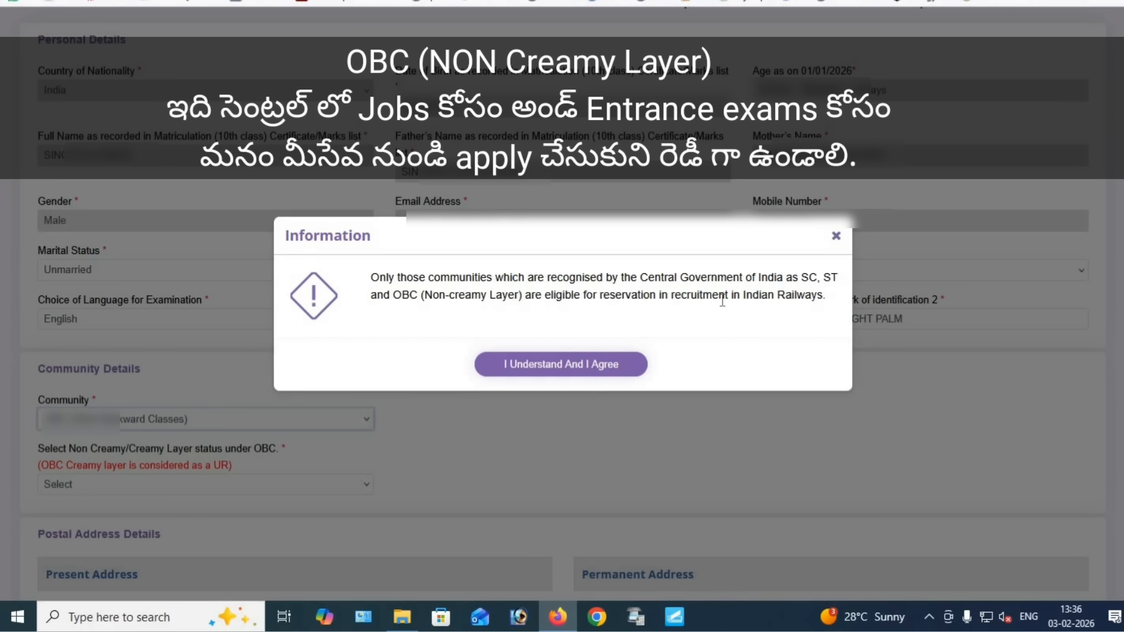
{"action": "left_click", "coordinate": [587, 371]}
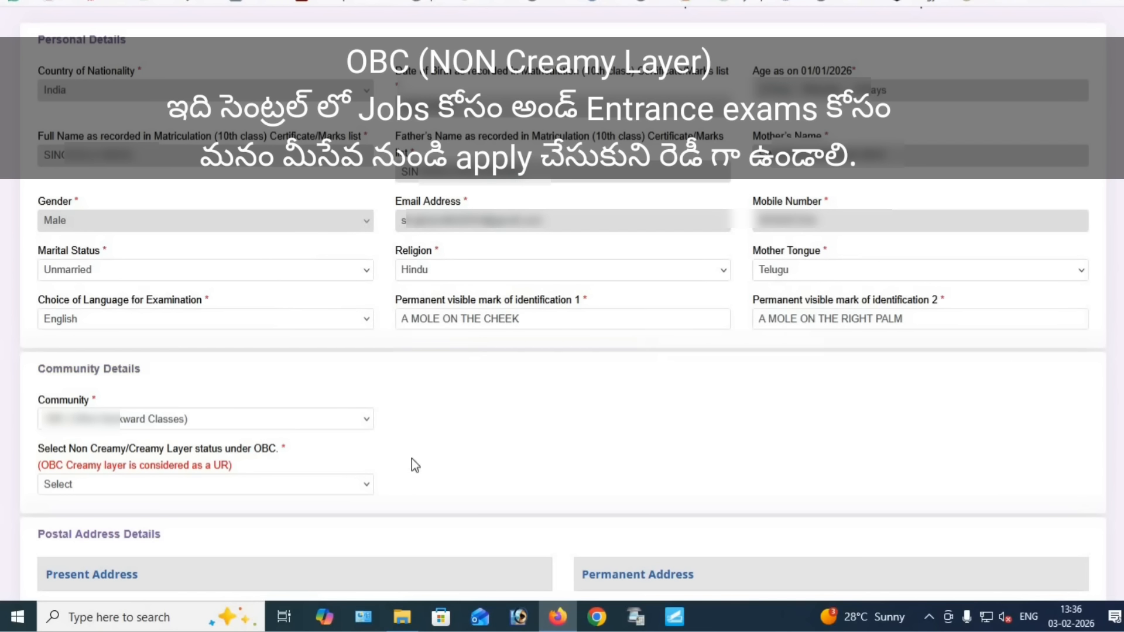
{"action": "left_click", "coordinate": [131, 420]}
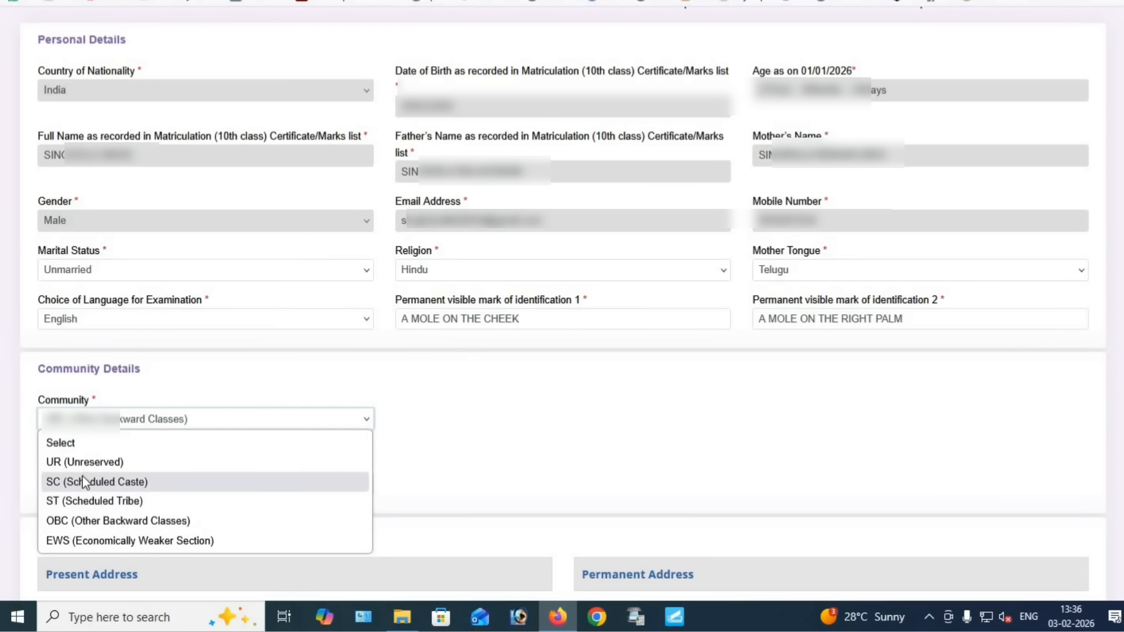
{"action": "left_click", "coordinate": [85, 482]}
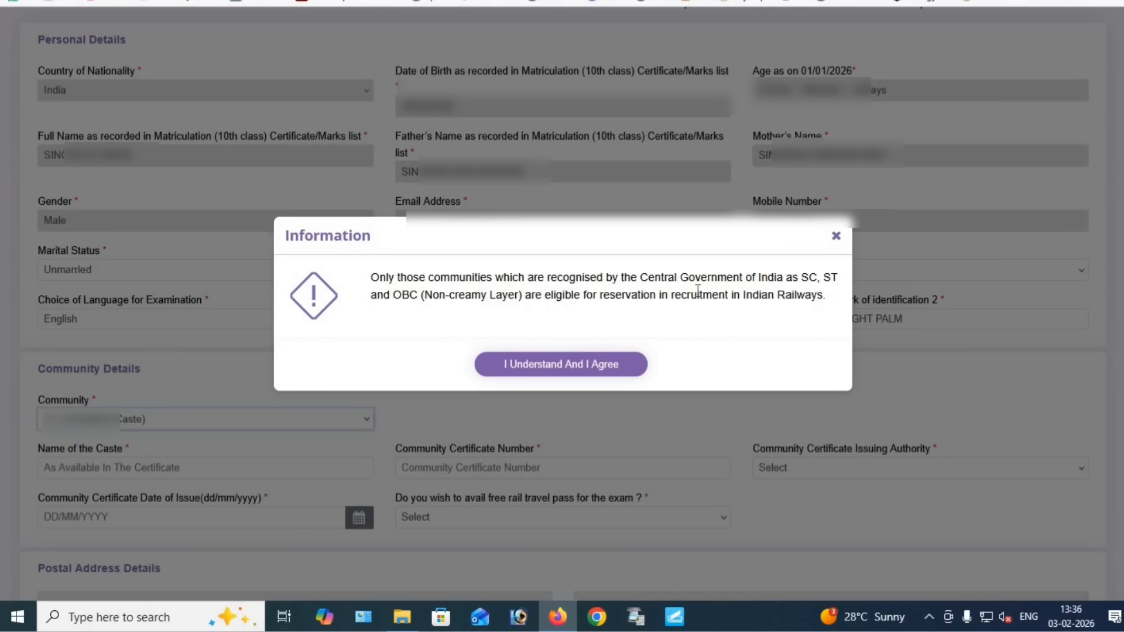
{"action": "left_click", "coordinate": [570, 366]}
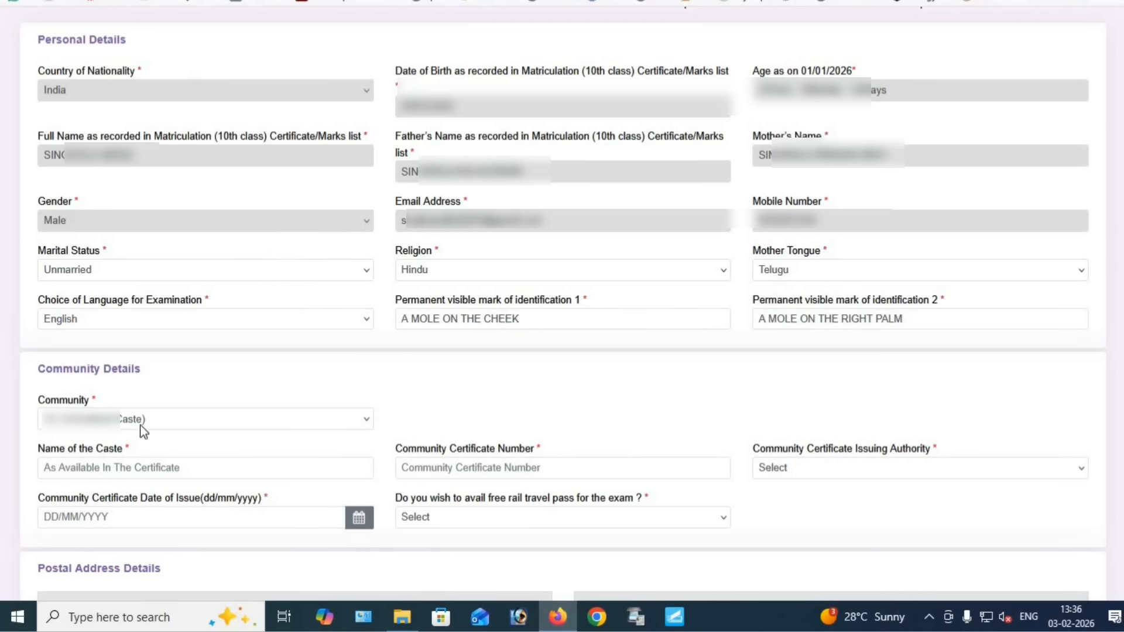
{"action": "left_click", "coordinate": [114, 423]}
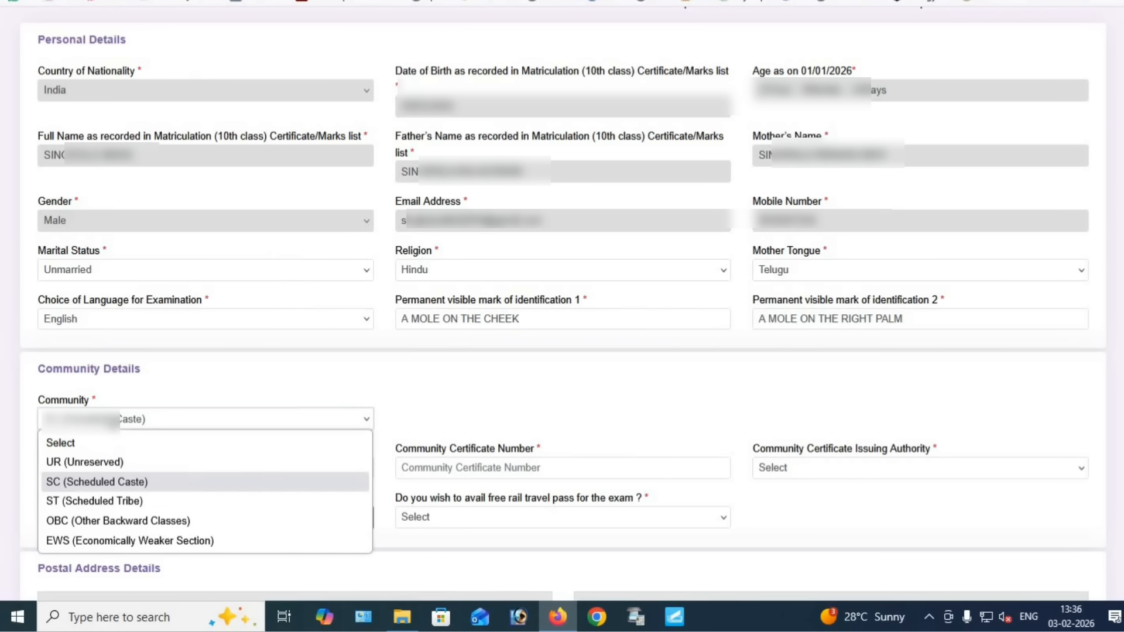
{"action": "left_click", "coordinate": [80, 520]}
{"action": "left_click", "coordinate": [559, 365]}
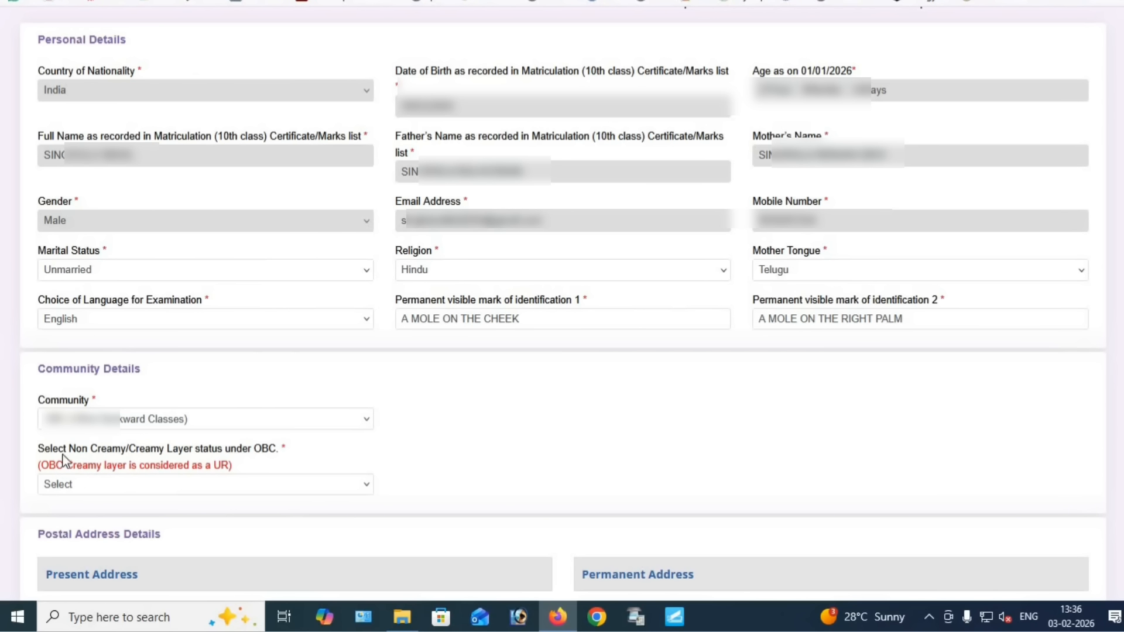
{"action": "left_click_drag", "start_coordinate": [66, 449], "coordinate": [282, 457]}
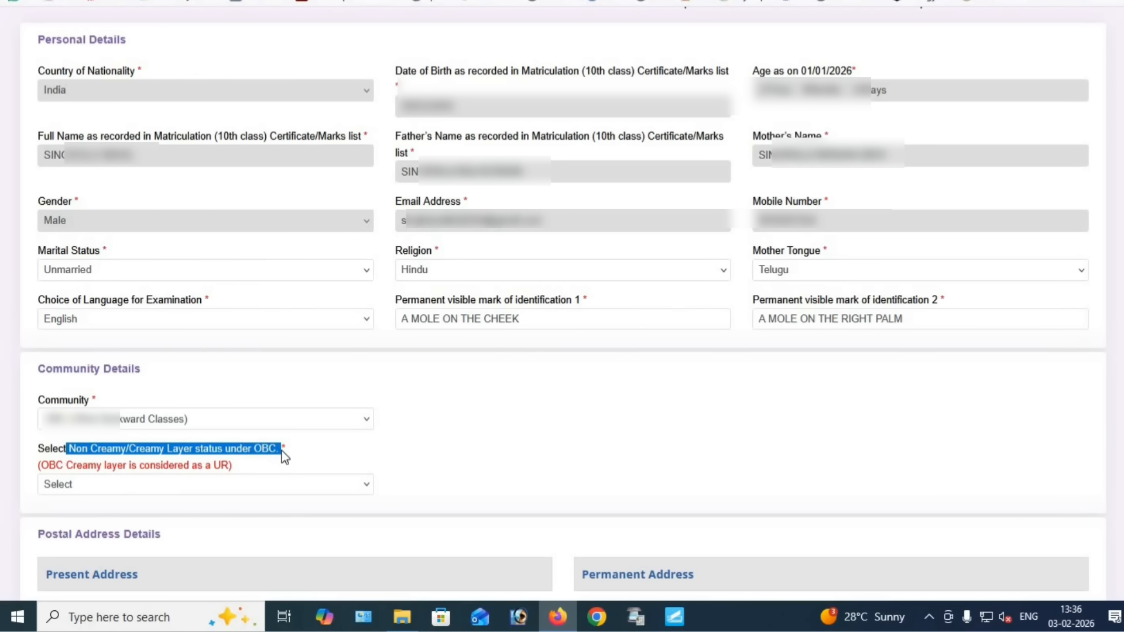
{"action": "left_click", "coordinate": [104, 489]}
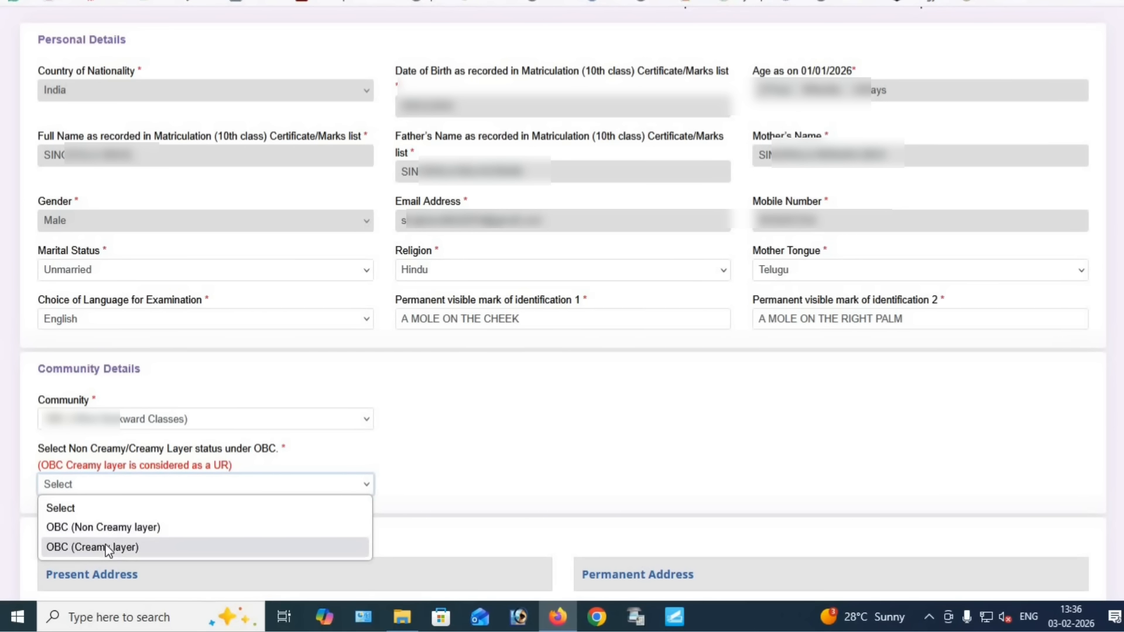
Set status to OBC (Non Creamy layer) and accept the Rs. 8 lakh certificate notice
{"action": "left_click", "coordinate": [114, 528]}
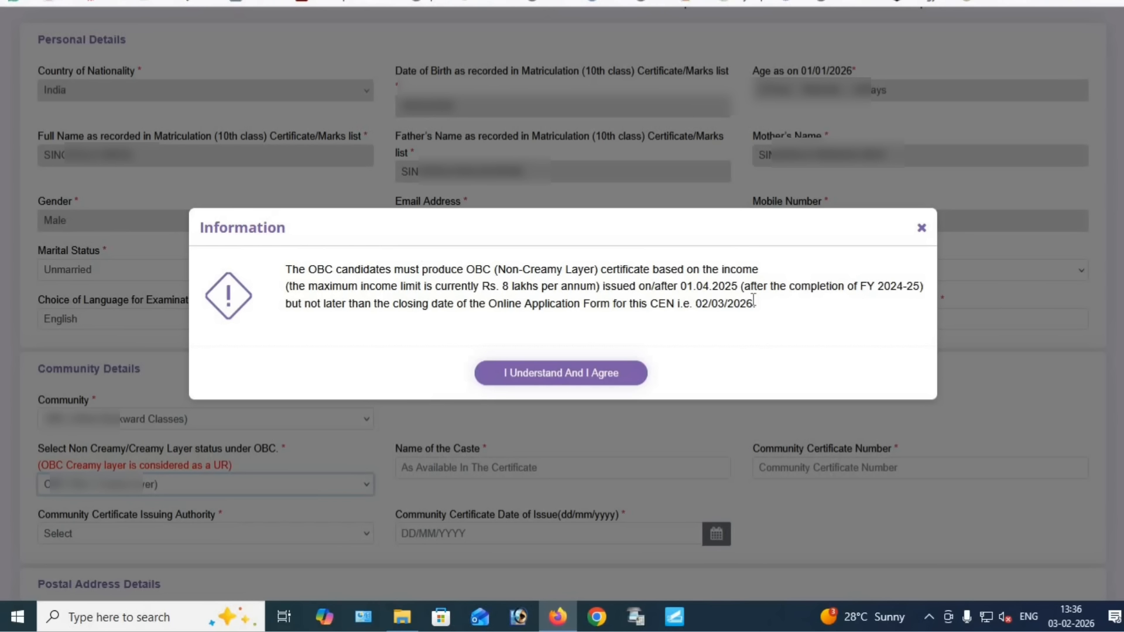
{"action": "double_click", "coordinate": [489, 286]}
{"action": "left_click_drag", "start_coordinate": [533, 286], "coordinate": [600, 286]}
{"action": "left_click_drag", "start_coordinate": [404, 287], "coordinate": [896, 288]}
{"action": "left_click_drag", "start_coordinate": [311, 303], "coordinate": [769, 310]}
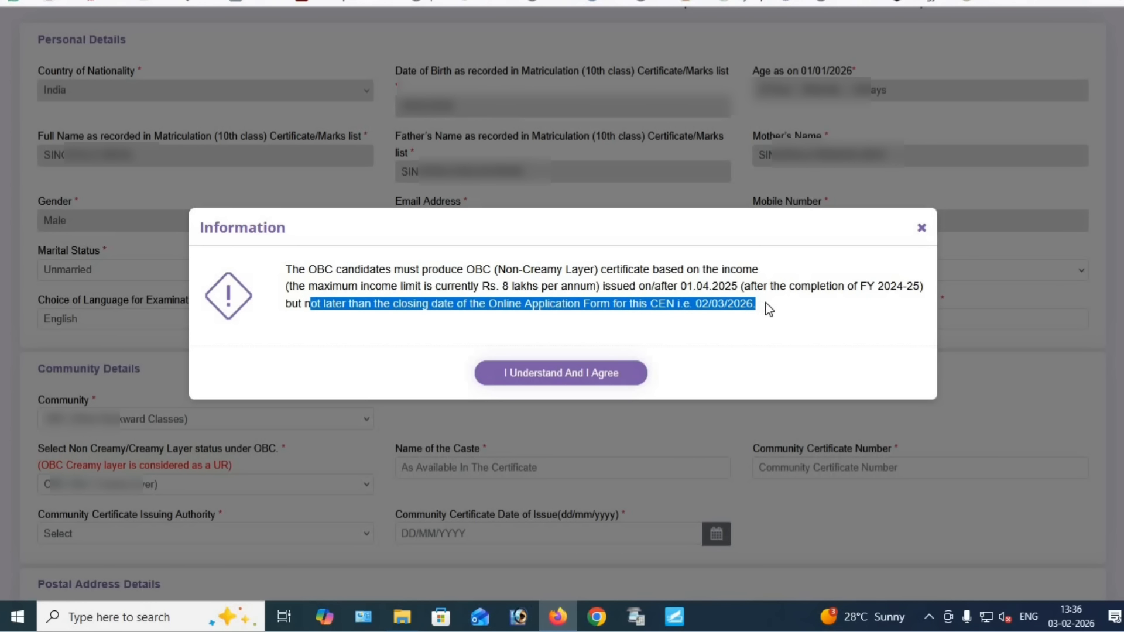
{"action": "left_click", "coordinate": [750, 314]}
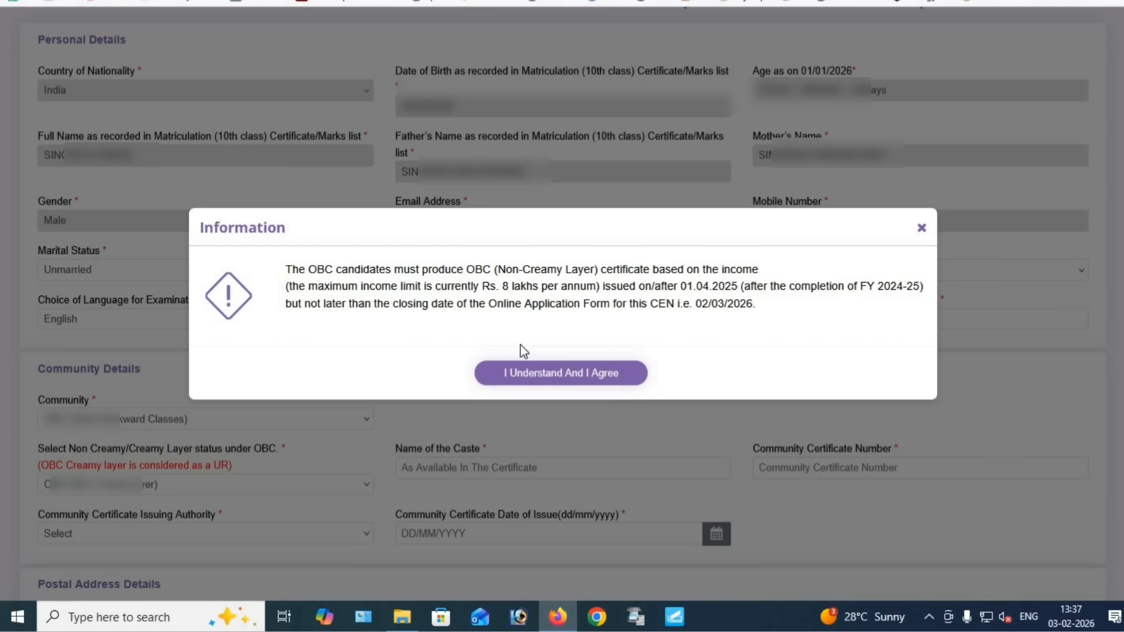
{"action": "left_click", "coordinate": [583, 379]}
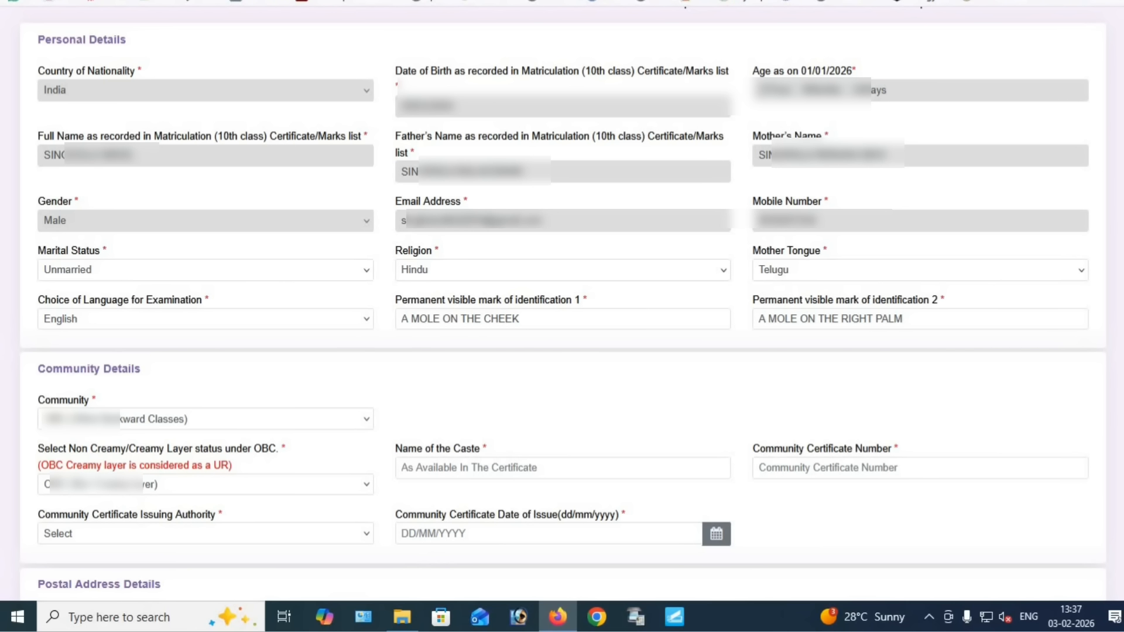
Pick 03/02/2026 as the community certificate's issue date in the calendar
{"action": "scroll", "coordinate": [561, 304], "scroll_direction": "down", "scroll_amount": 6}
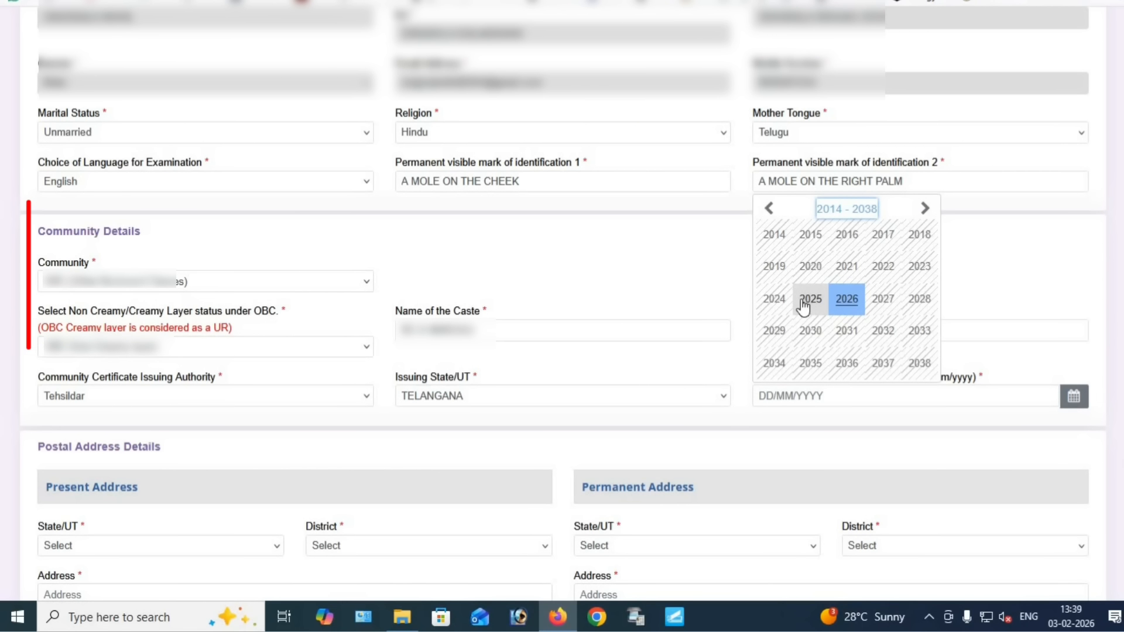
{"action": "double_click", "coordinate": [777, 300]}
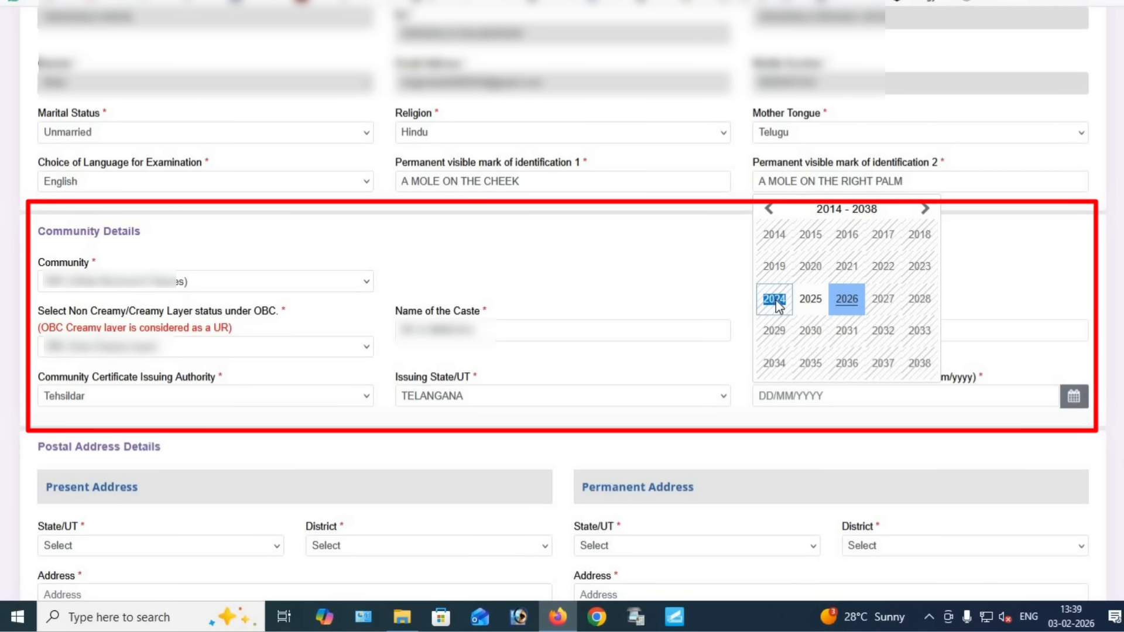
{"action": "left_click", "coordinate": [777, 302]}
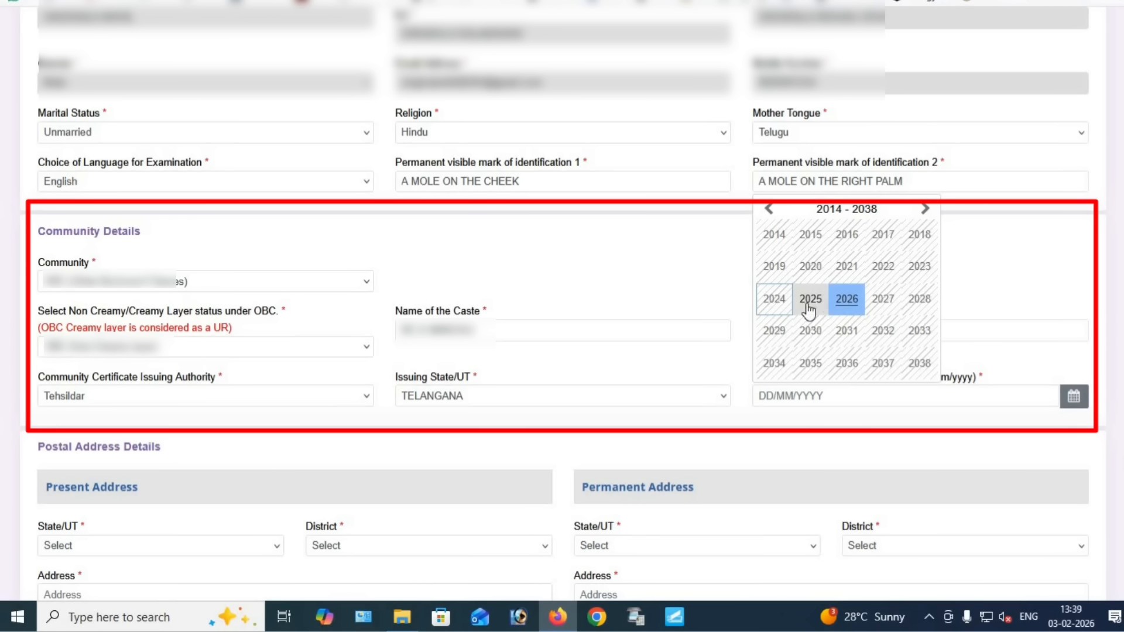
{"action": "left_click", "coordinate": [845, 304]}
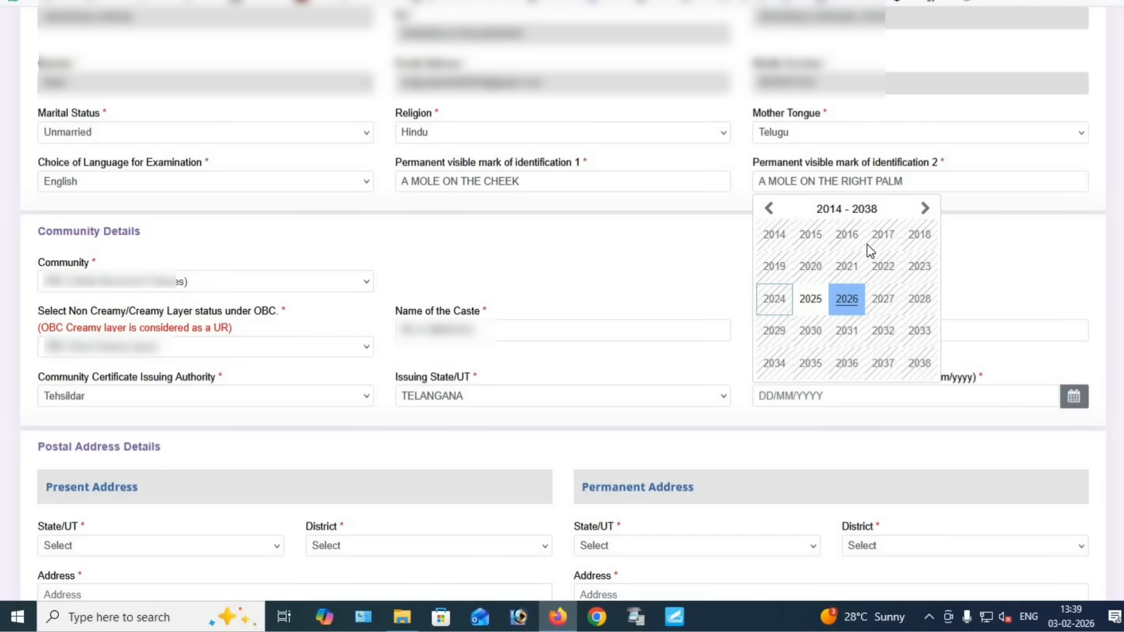
{"action": "left_click", "coordinate": [842, 302]}
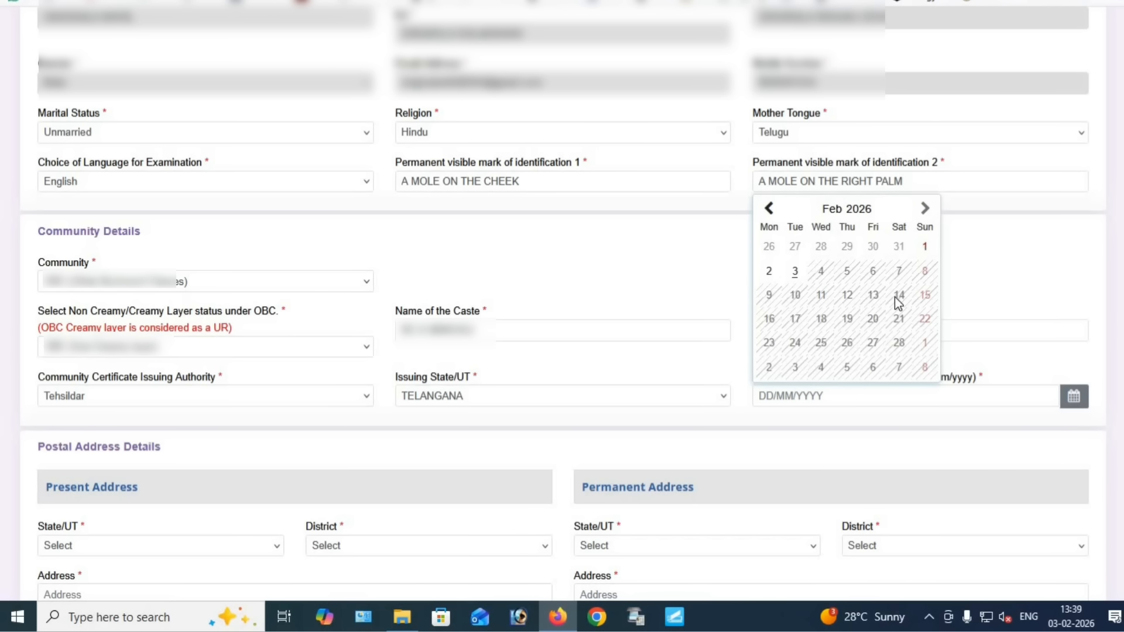
{"action": "left_click", "coordinate": [795, 272]}
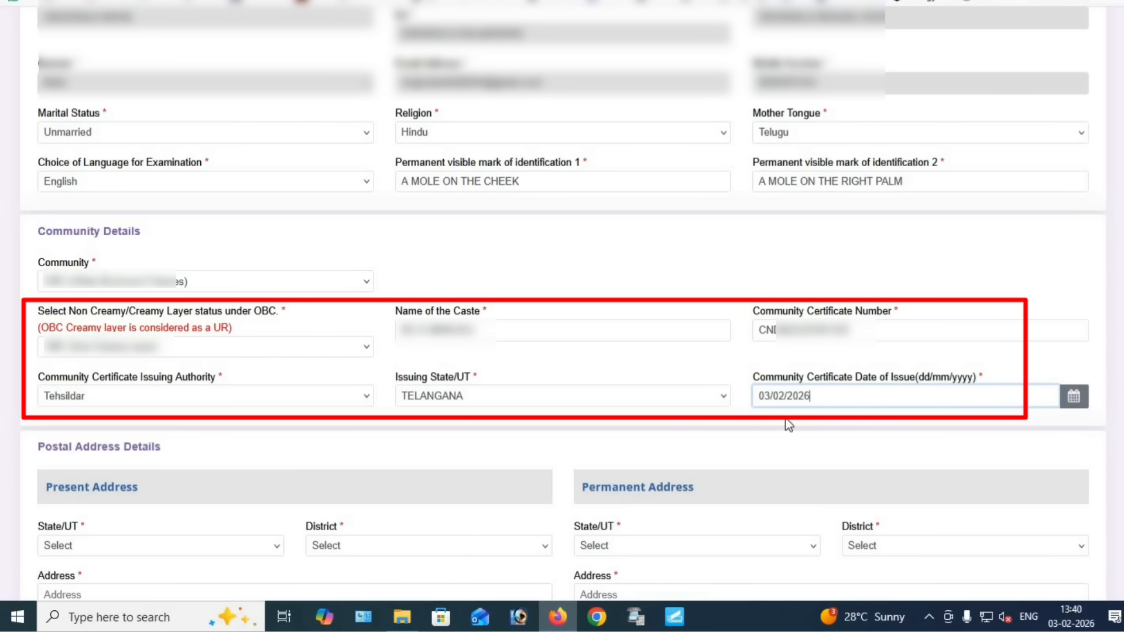
Set the present address state to TELANGANA and district to Siddipet
{"action": "scroll", "coordinate": [704, 436], "scroll_direction": "down", "scroll_amount": 4}
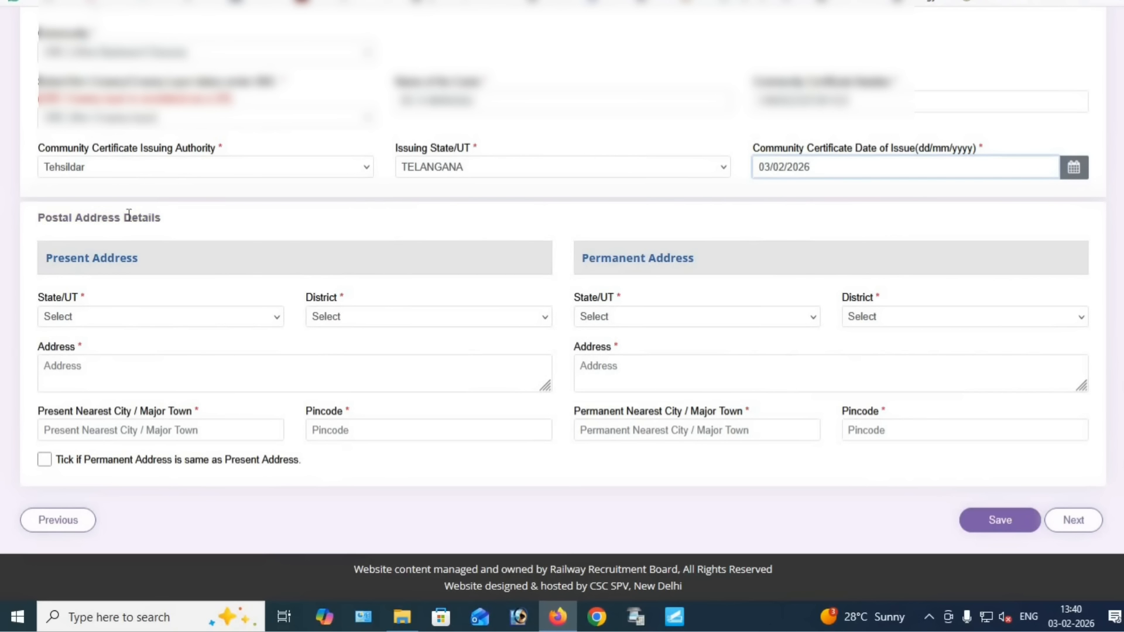
{"action": "left_click_drag", "start_coordinate": [39, 218], "coordinate": [153, 218]}
{"action": "left_click", "coordinate": [100, 316]}
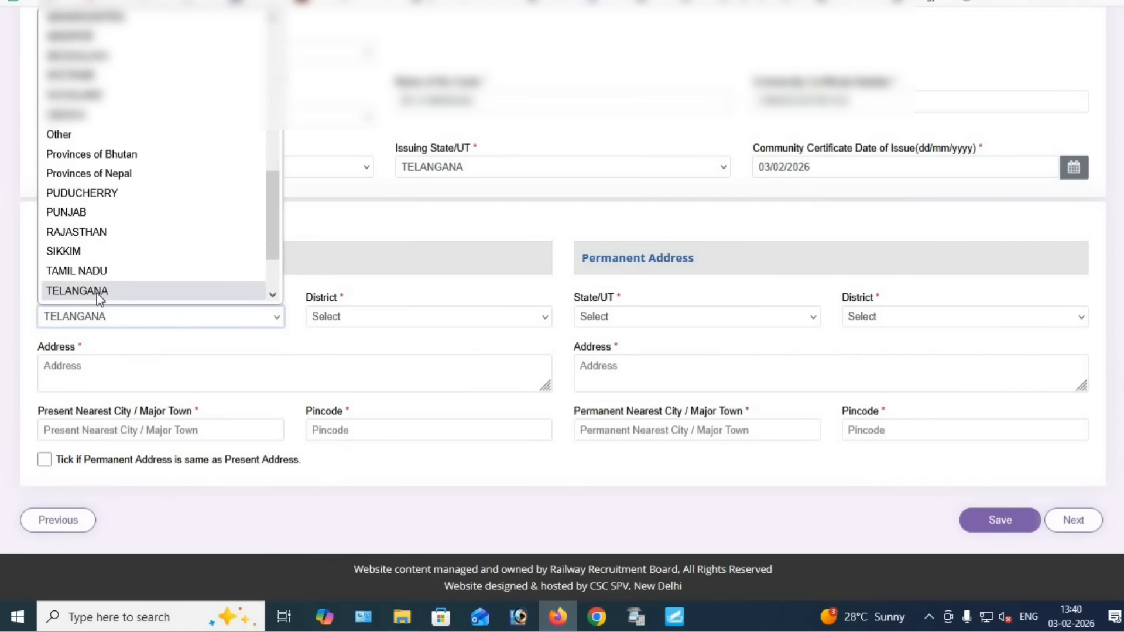
{"action": "left_click", "coordinate": [97, 293]}
{"action": "left_click", "coordinate": [387, 319]}
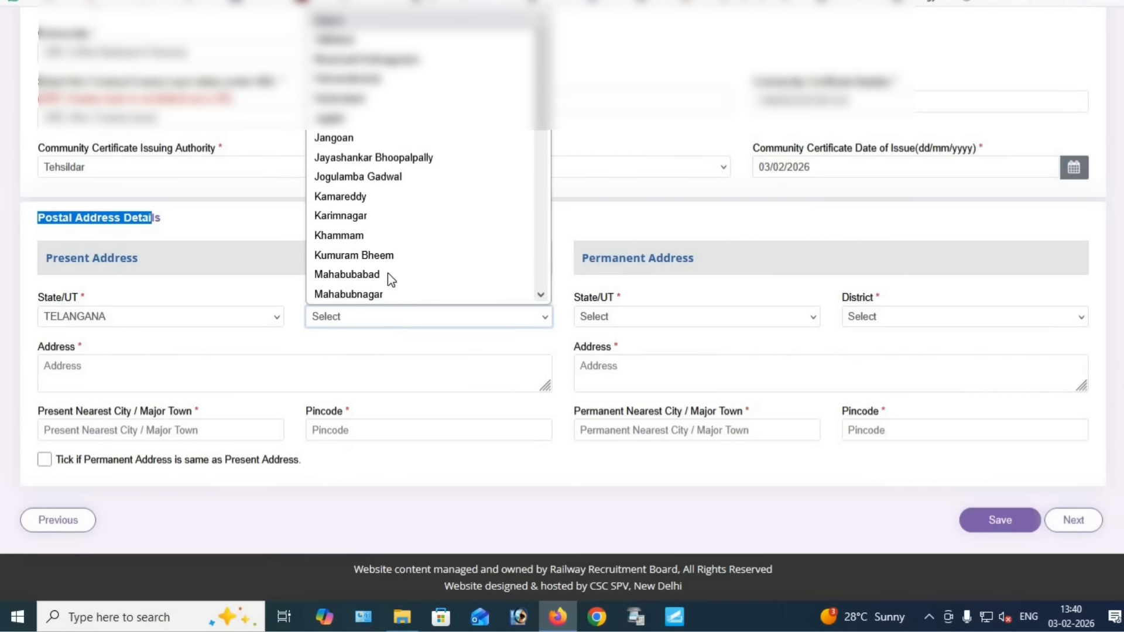
{"action": "type", "text": "si"}
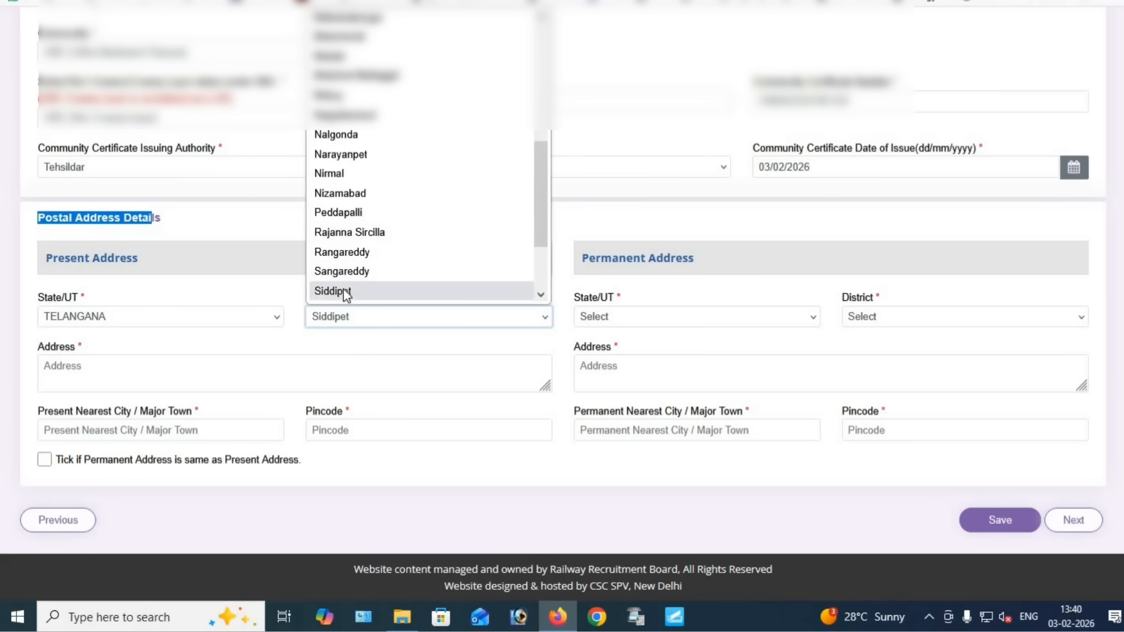
{"action": "left_click", "coordinate": [343, 292]}
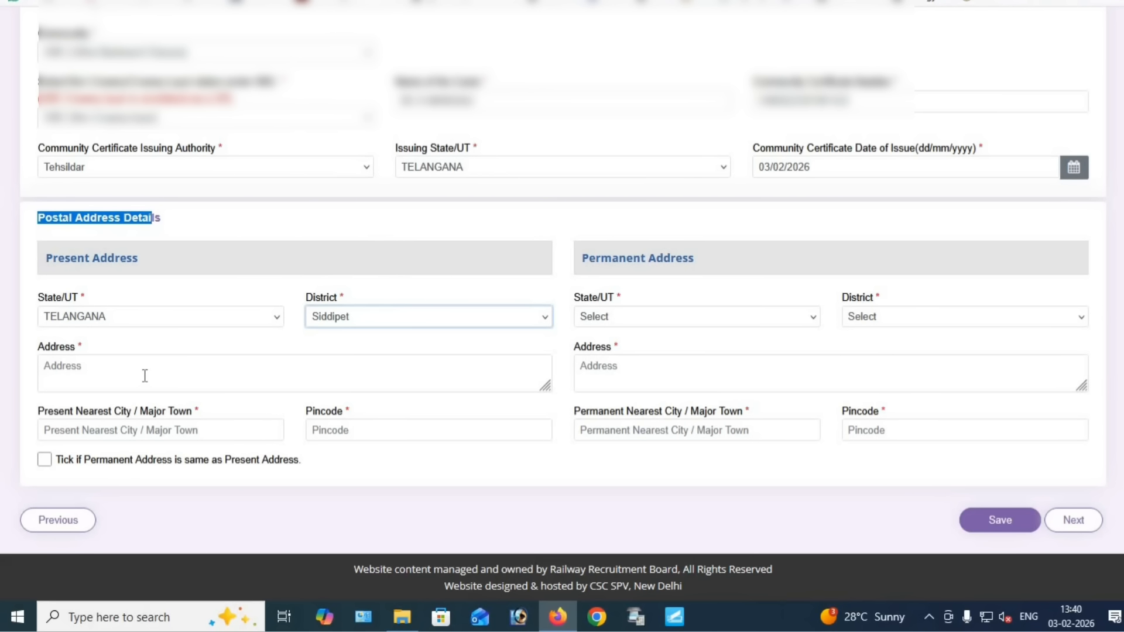
Enter the house address, nearest town and pincode, and mark the permanent address as the same
{"action": "left_click", "coordinate": [144, 375]}
{"action": "type", "text": "H.NO"}
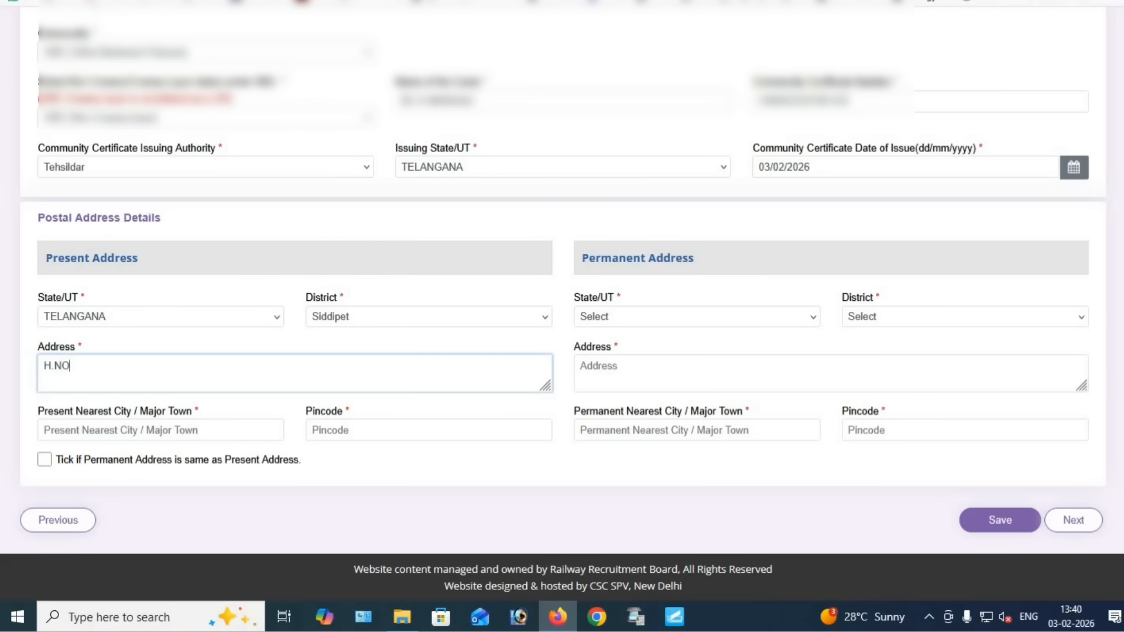
{"action": "type", "text": " 2******************"}
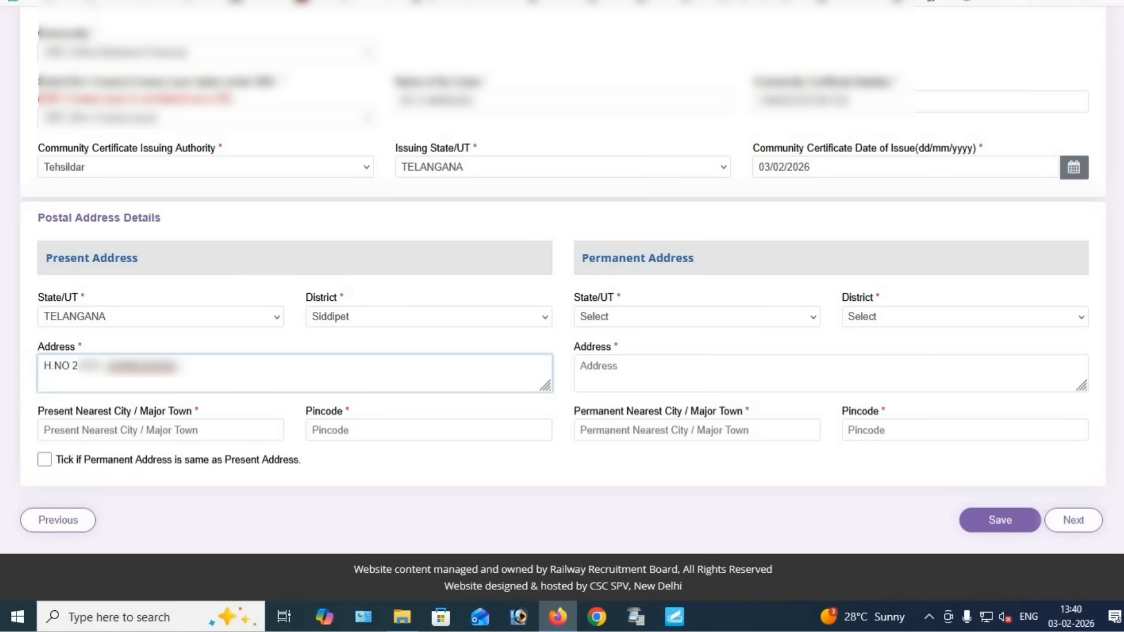
{"action": "type", "text": " **************"}
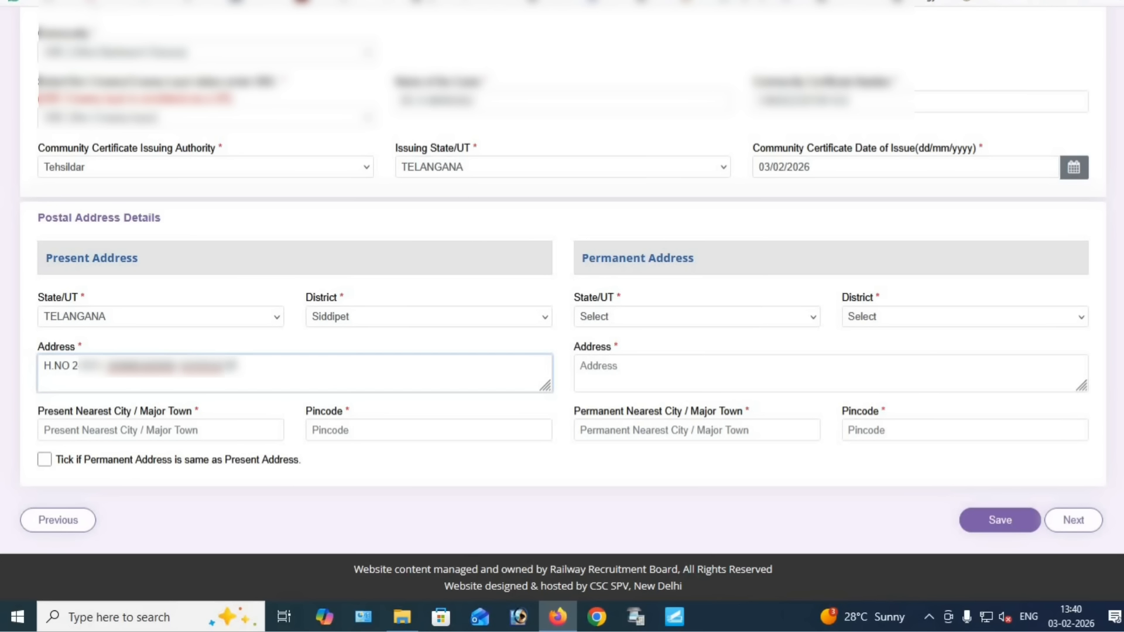
{"action": "type", "text": "**************"}
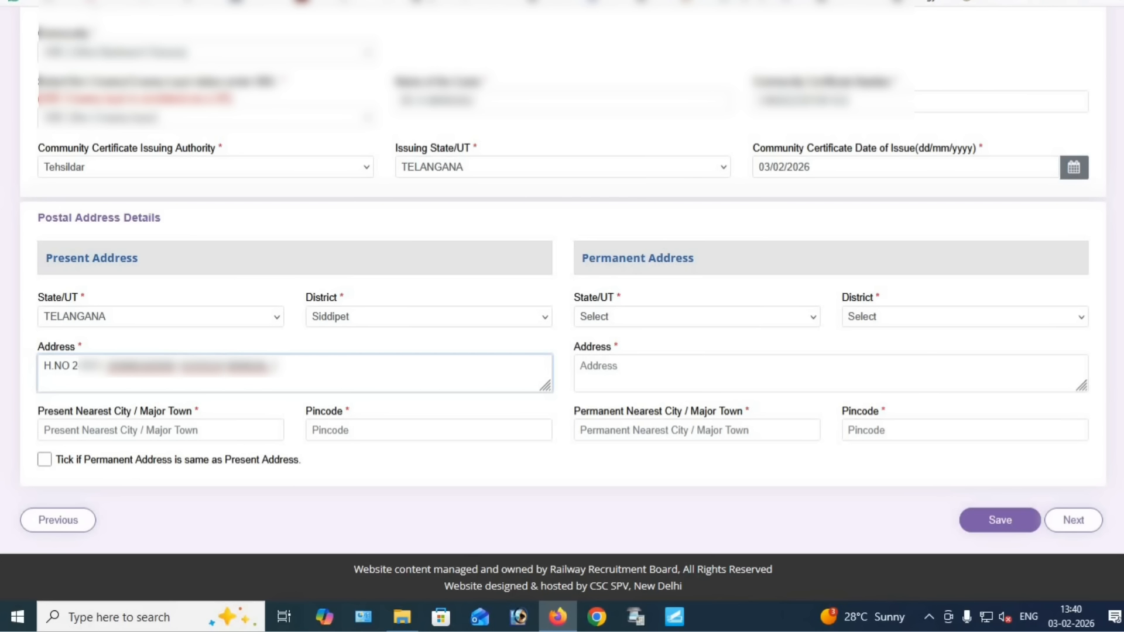
{"action": "type", "text": "**********"}
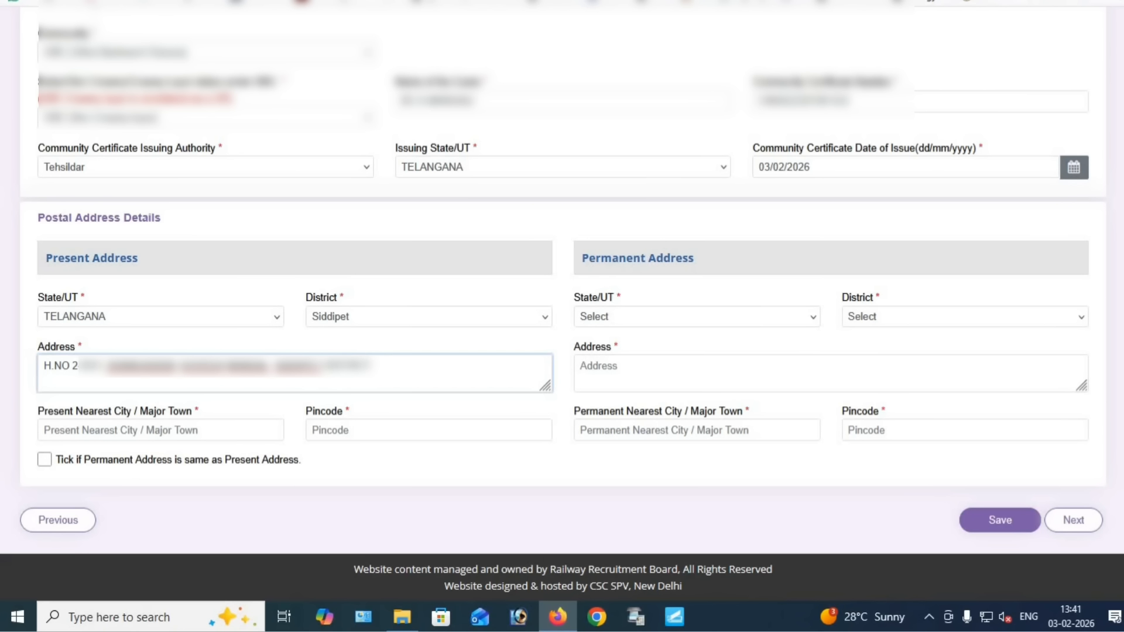
{"action": "type", "text": "***************"}
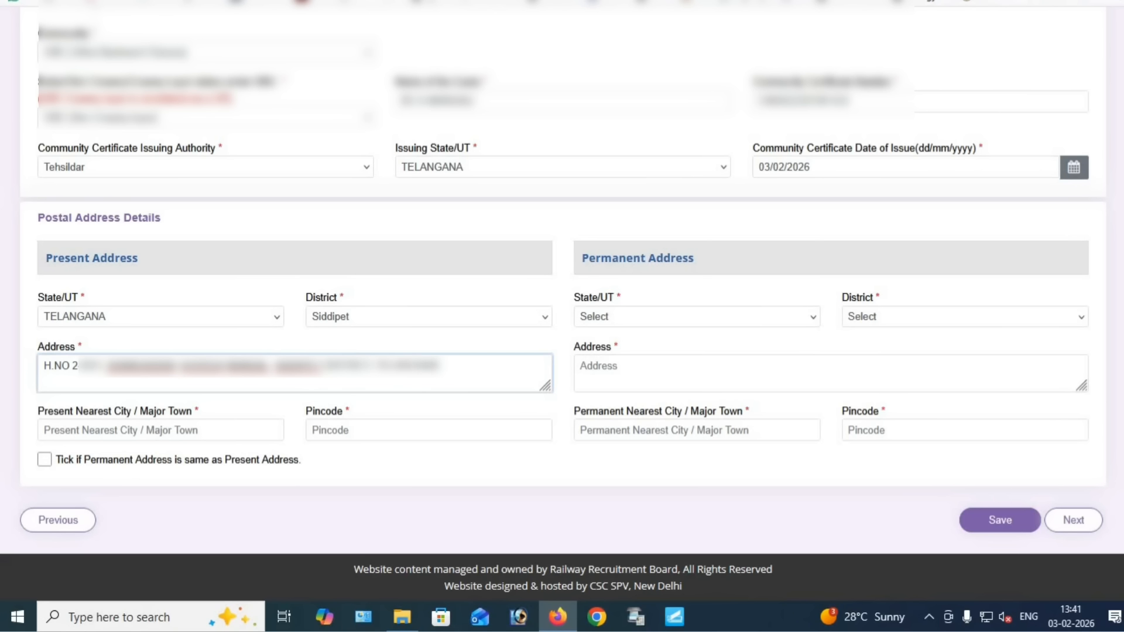
{"action": "type", "text": "****"}
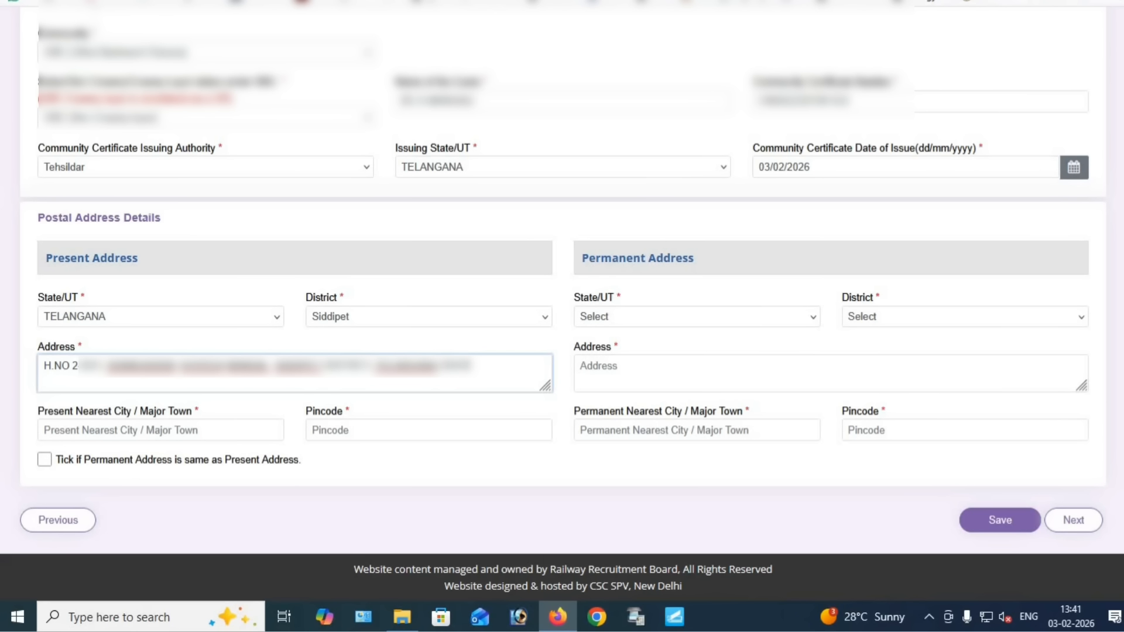
{"action": "left_click", "coordinate": [105, 428]}
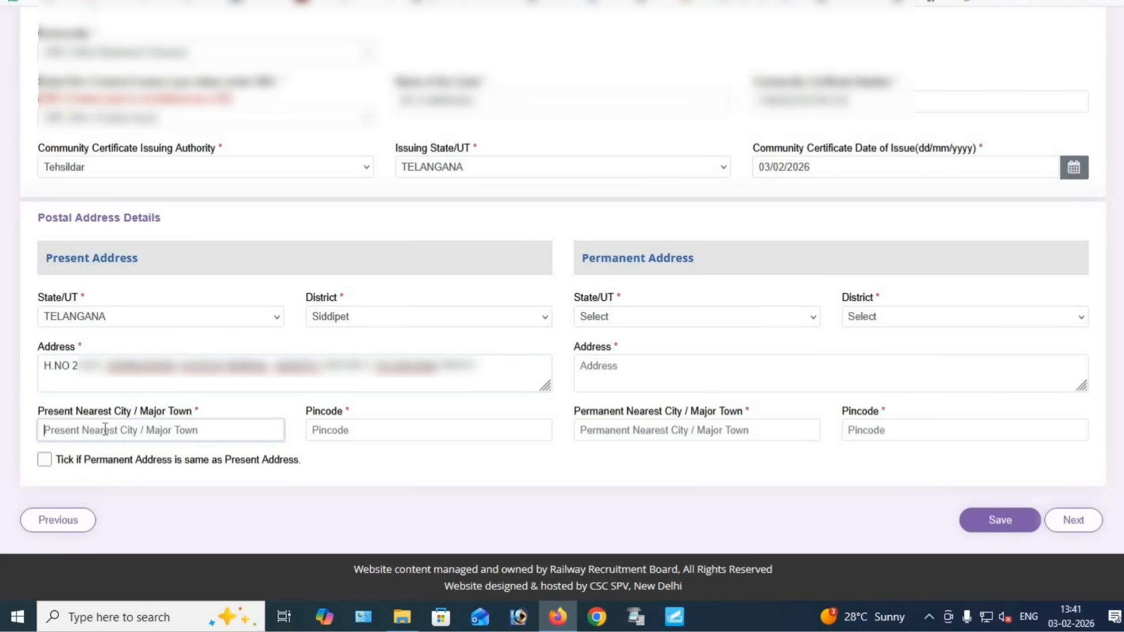
{"action": "type", "text": "KOHEDA"}
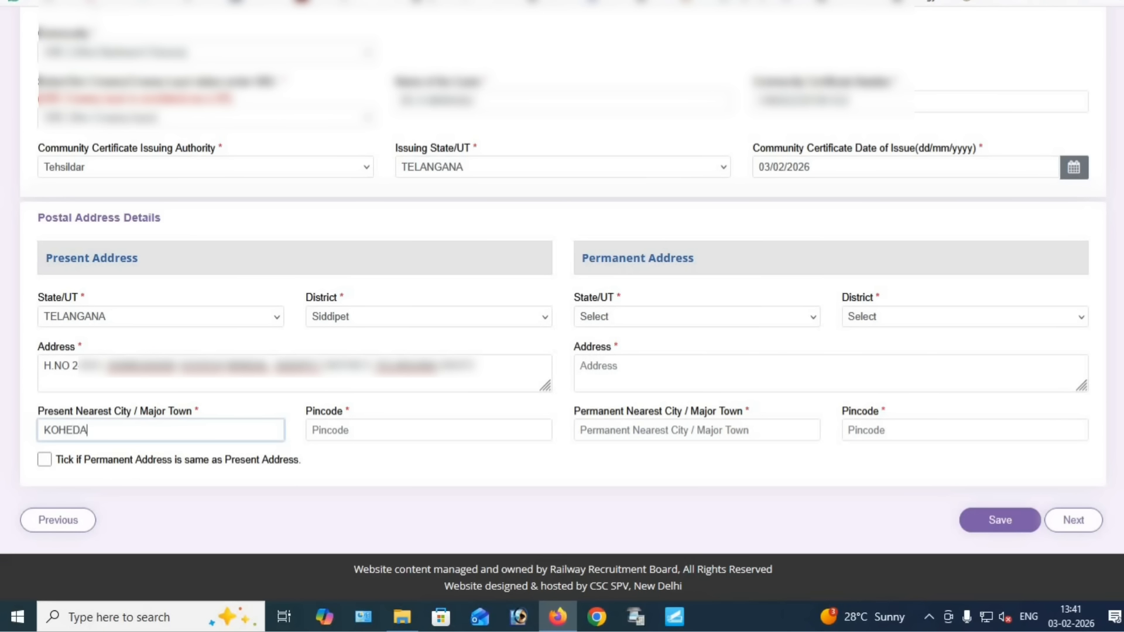
{"action": "left_click", "coordinate": [392, 428]}
{"action": "type", "text": "50****"}
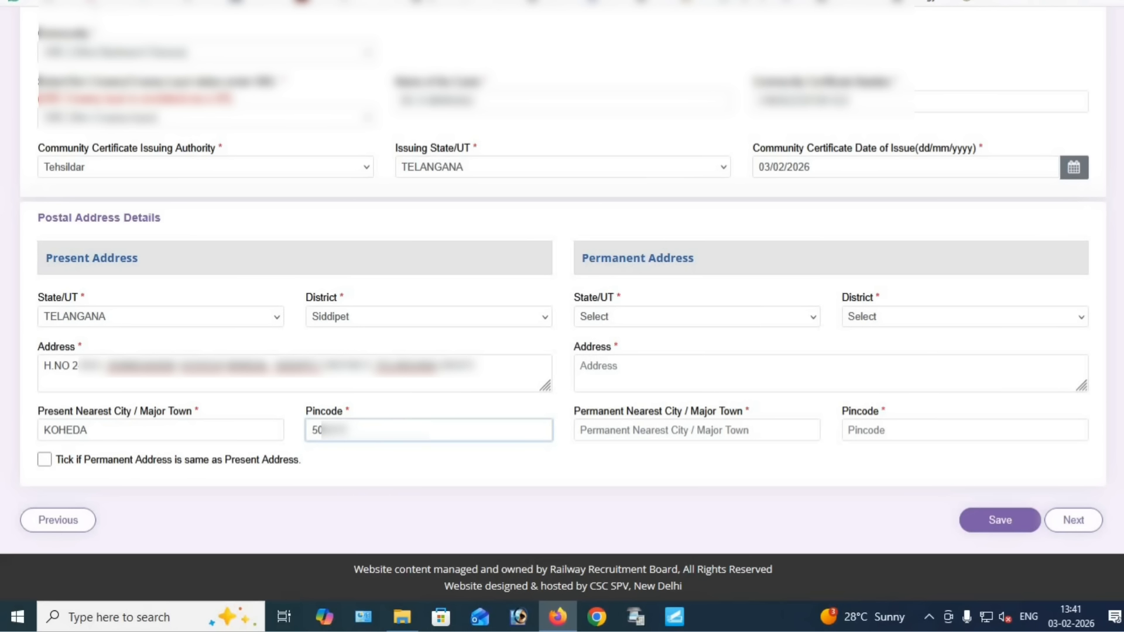
{"action": "left_click", "coordinate": [45, 460]}
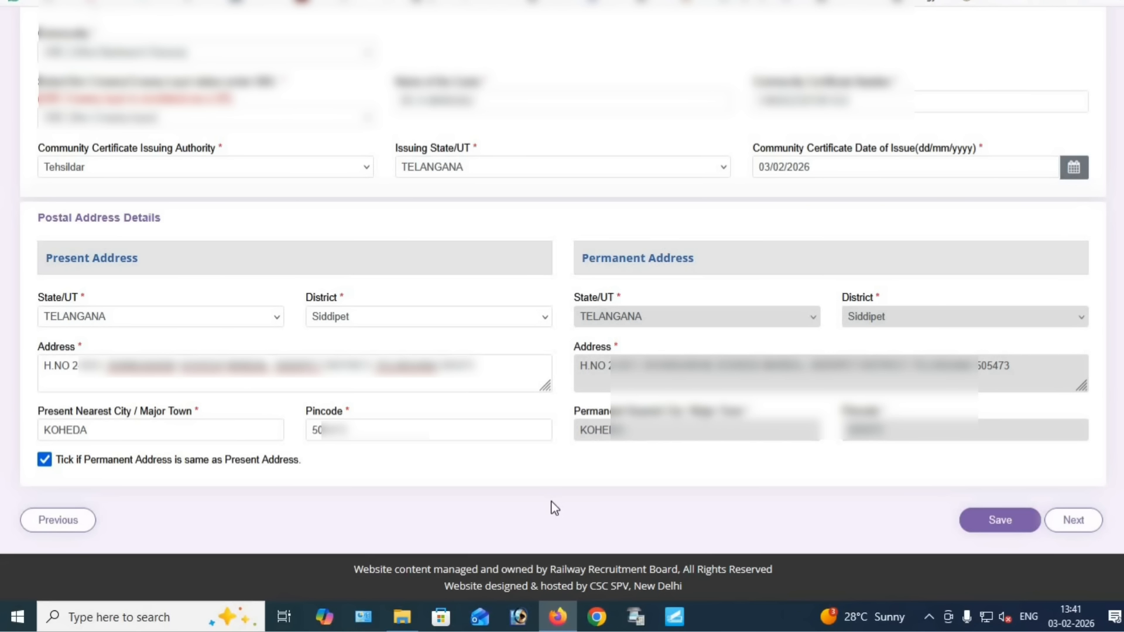
Save the personal details, continue to the next step, and decline the browser's save-address offer
{"action": "left_click", "coordinate": [1000, 520]}
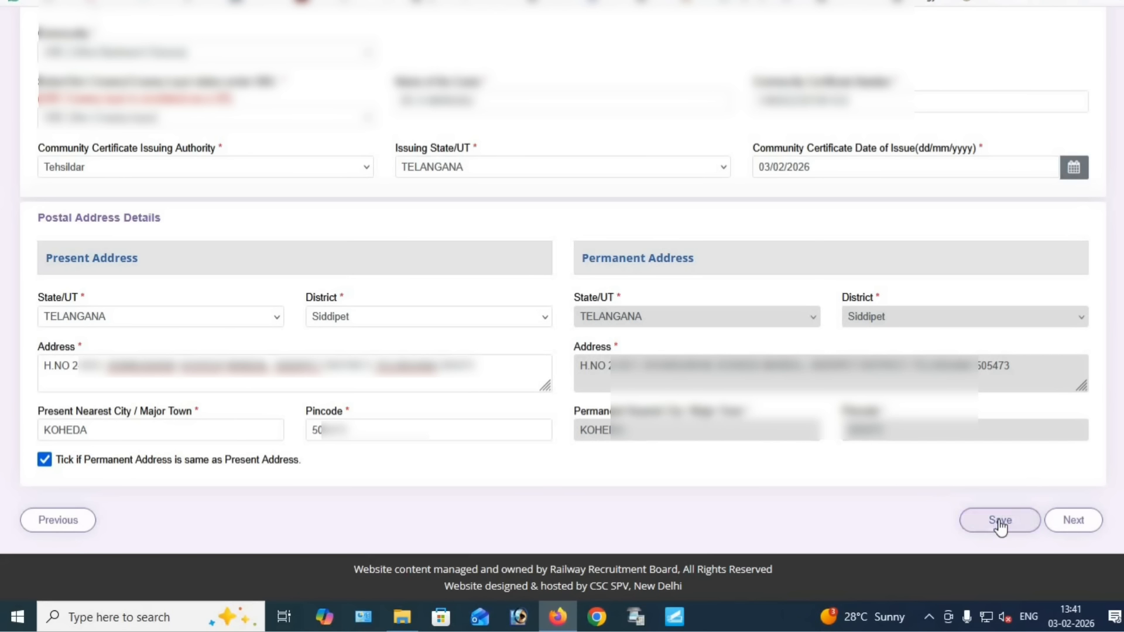
{"action": "left_click", "coordinate": [999, 522]}
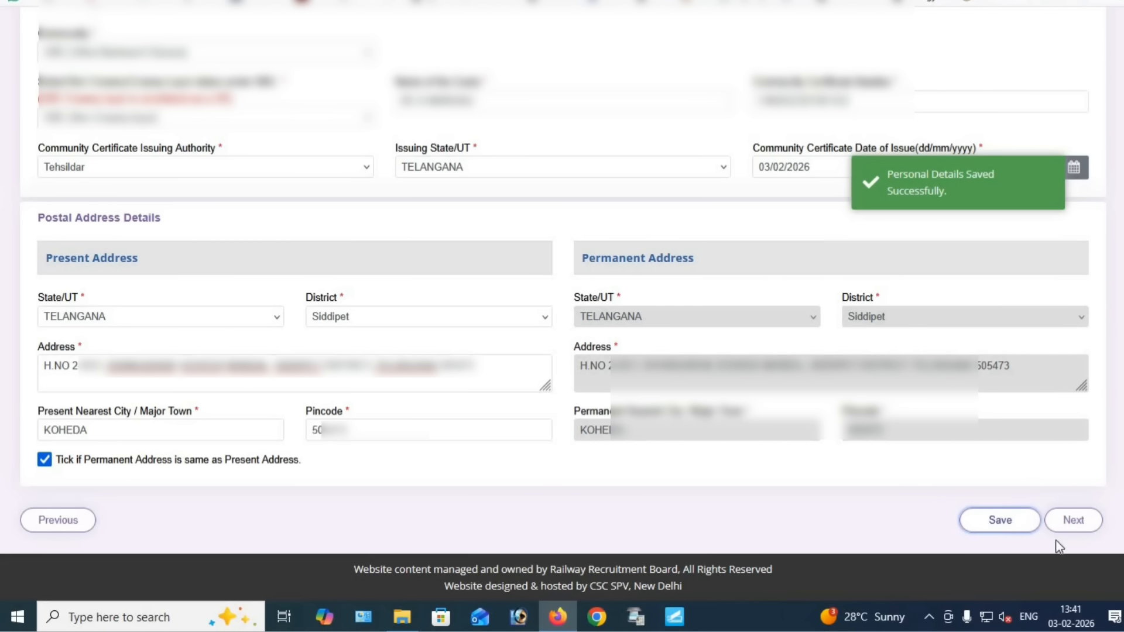
{"action": "left_click", "coordinate": [1065, 521]}
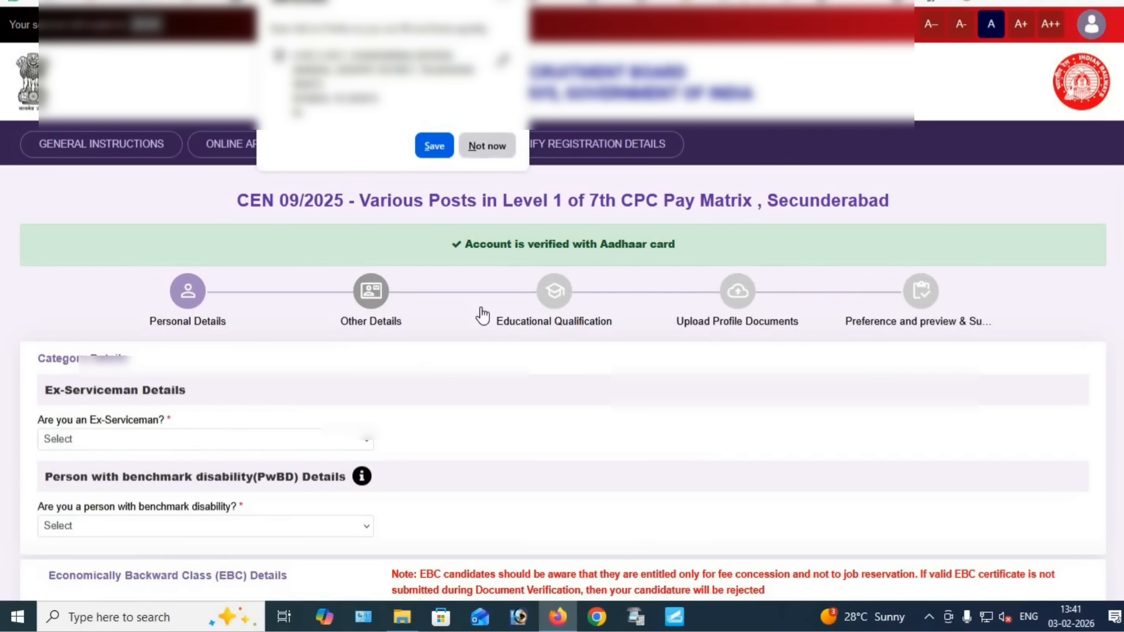
{"action": "left_click", "coordinate": [489, 147]}
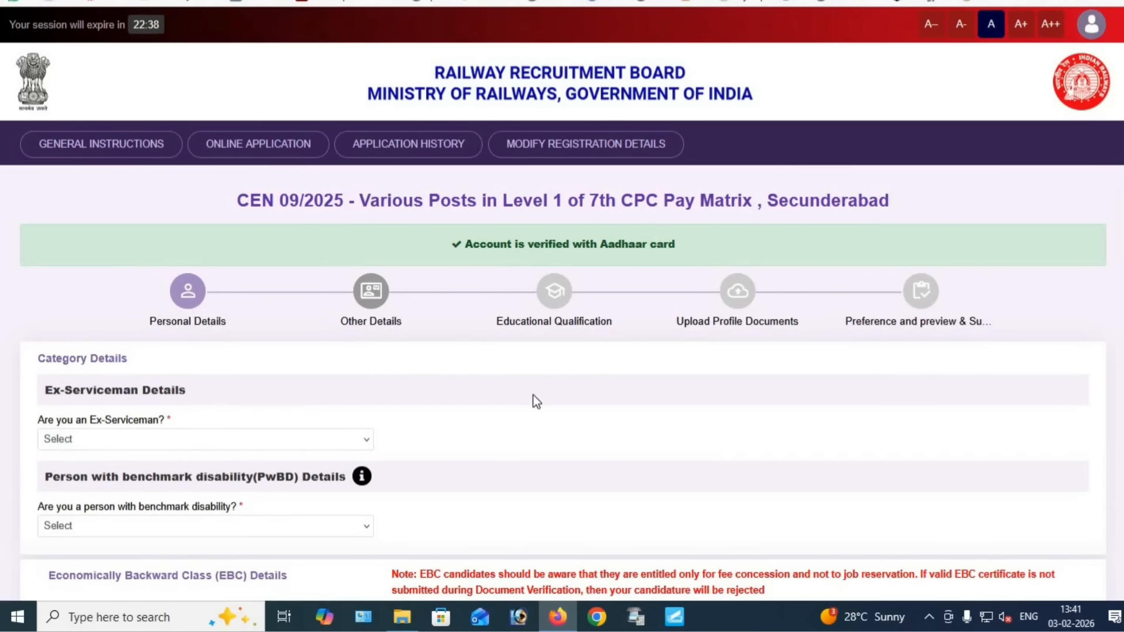
Answer No to the ex-serviceman, benchmark disability, writing-ability and EBC fee-concession questions
{"action": "scroll", "coordinate": [532, 394], "scroll_direction": "down", "scroll_amount": 5}
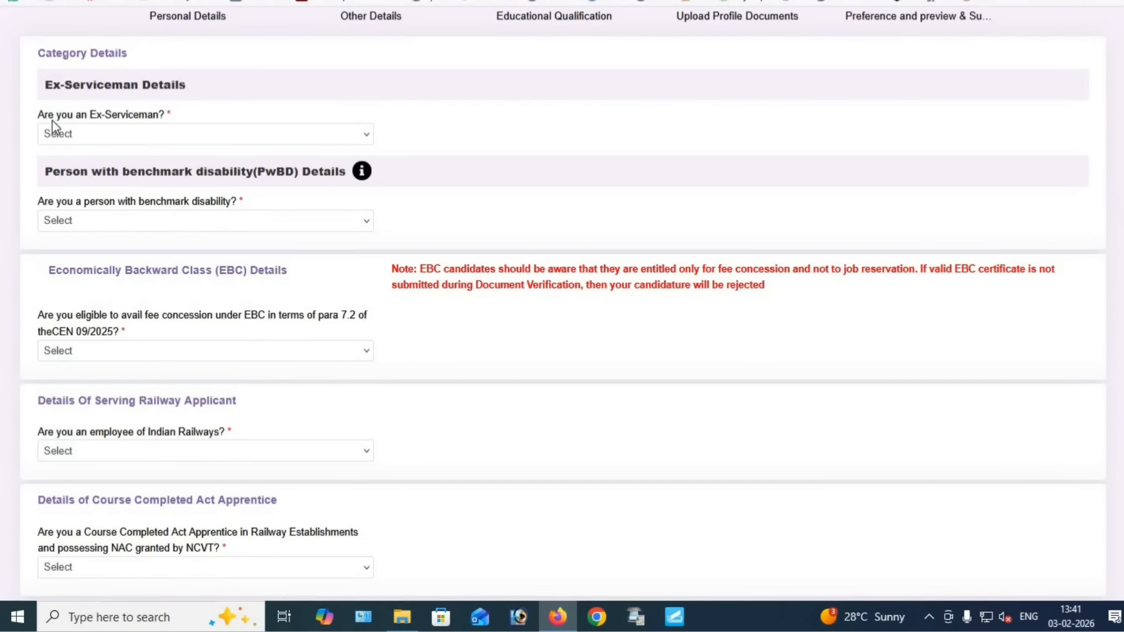
{"action": "left_click", "coordinate": [100, 140]}
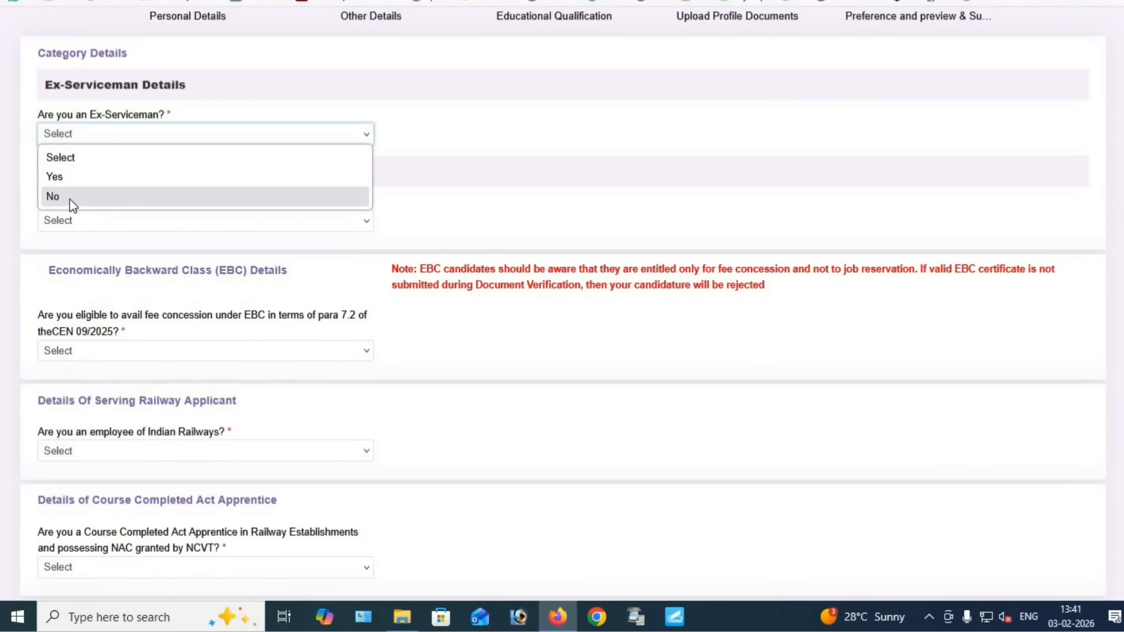
{"action": "left_click", "coordinate": [69, 199]}
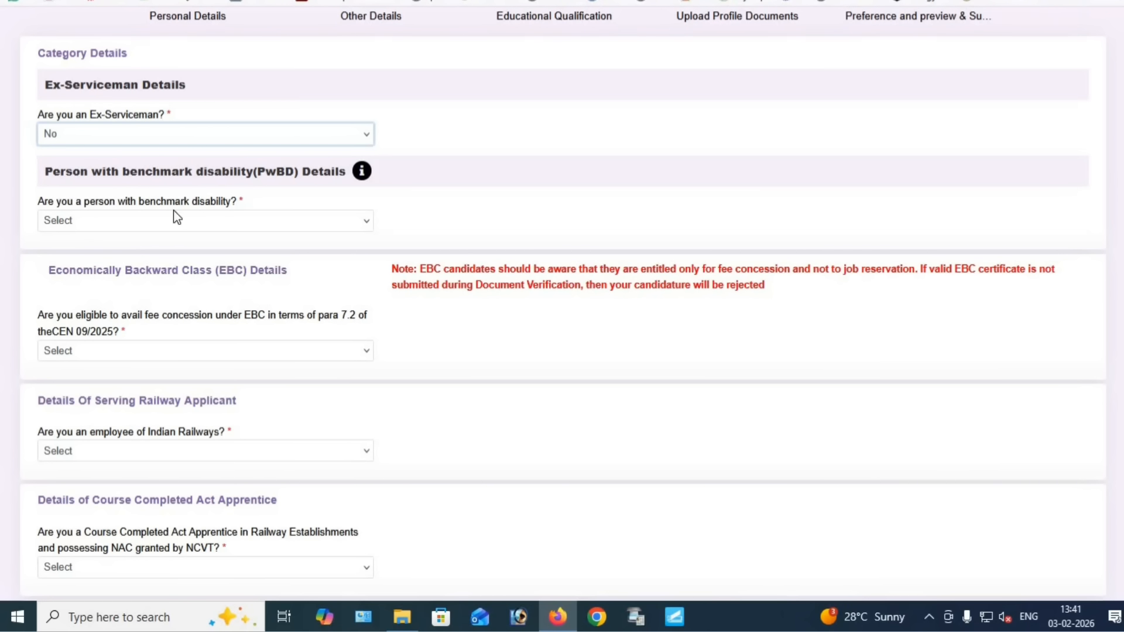
{"action": "left_click", "coordinate": [89, 223]}
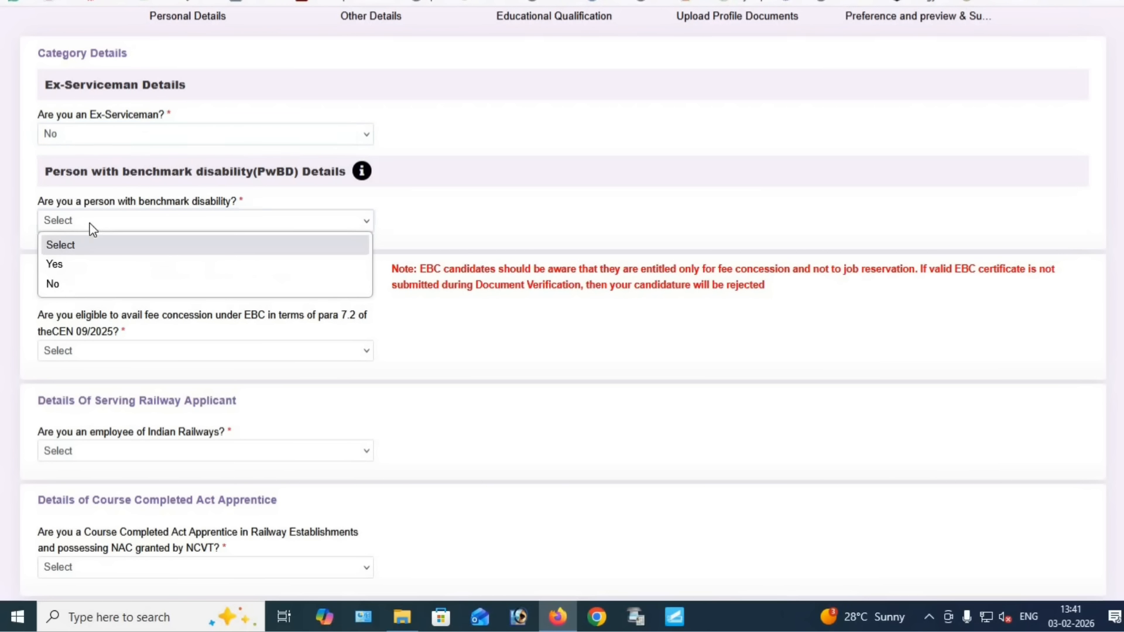
{"action": "left_click", "coordinate": [62, 283]}
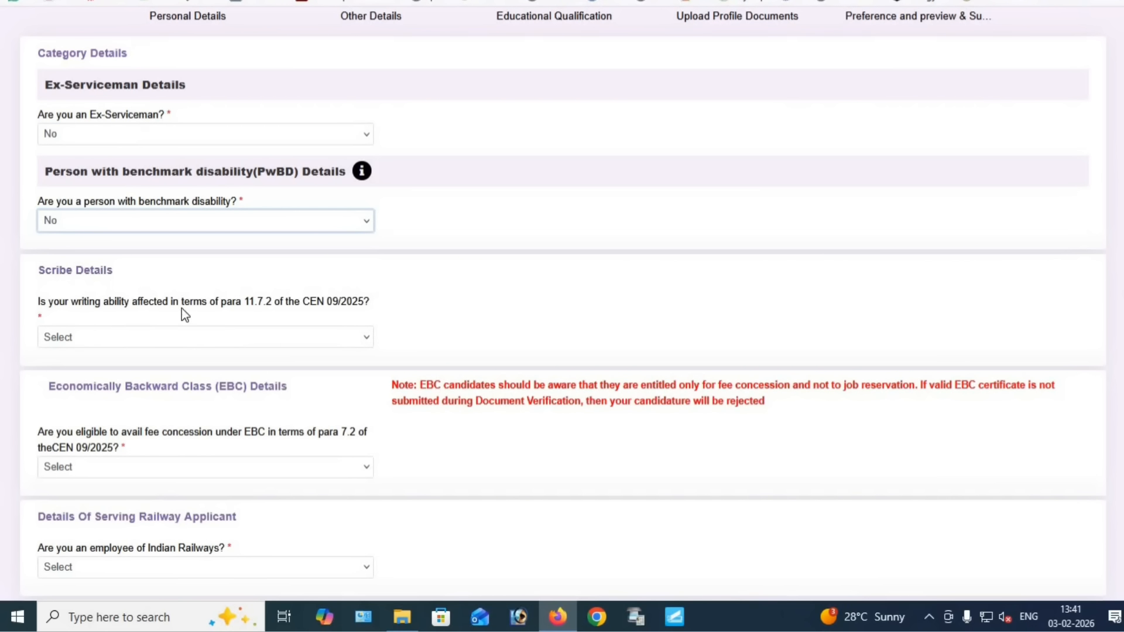
{"action": "left_click", "coordinate": [164, 336]}
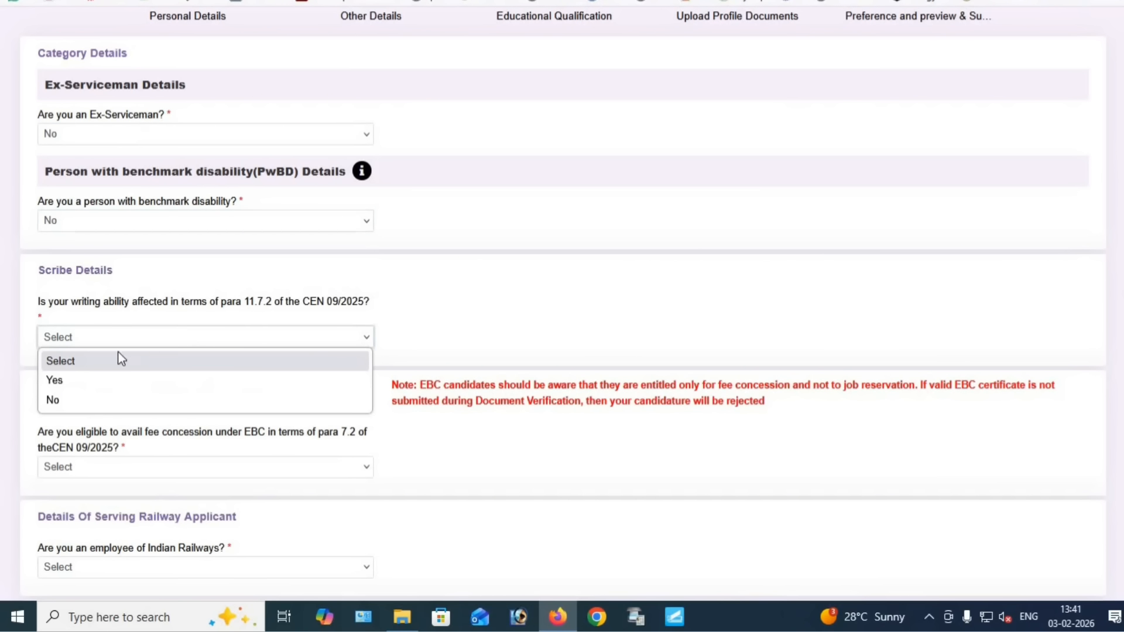
{"action": "left_click", "coordinate": [79, 401]}
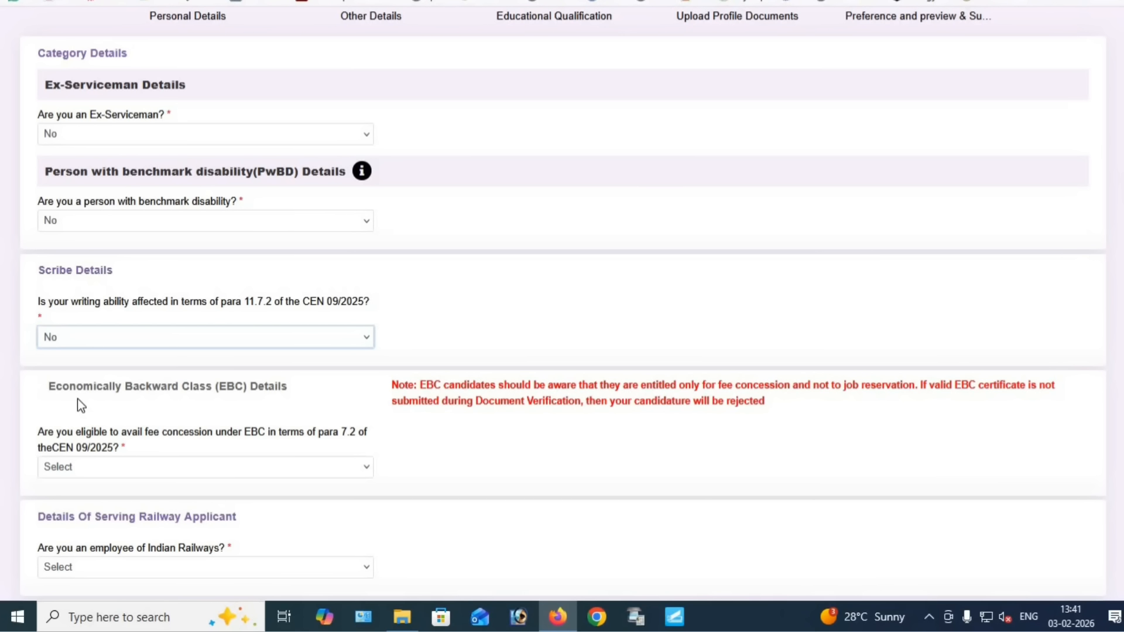
{"action": "left_click_drag", "start_coordinate": [49, 386], "coordinate": [287, 386]}
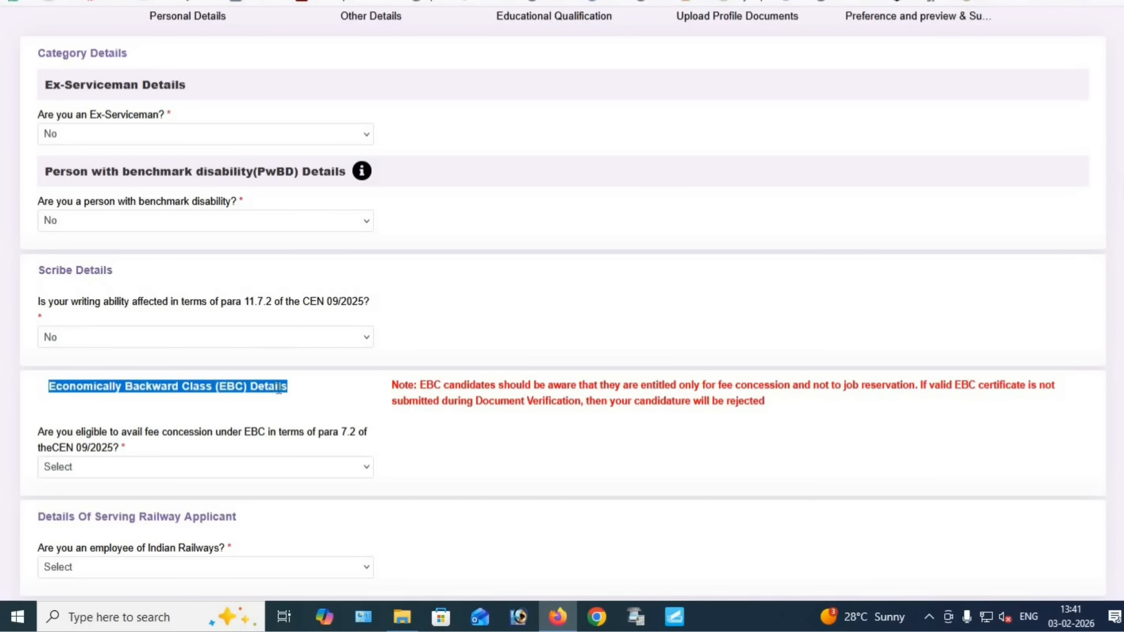
{"action": "left_click", "coordinate": [279, 389]}
{"action": "left_click", "coordinate": [123, 471]}
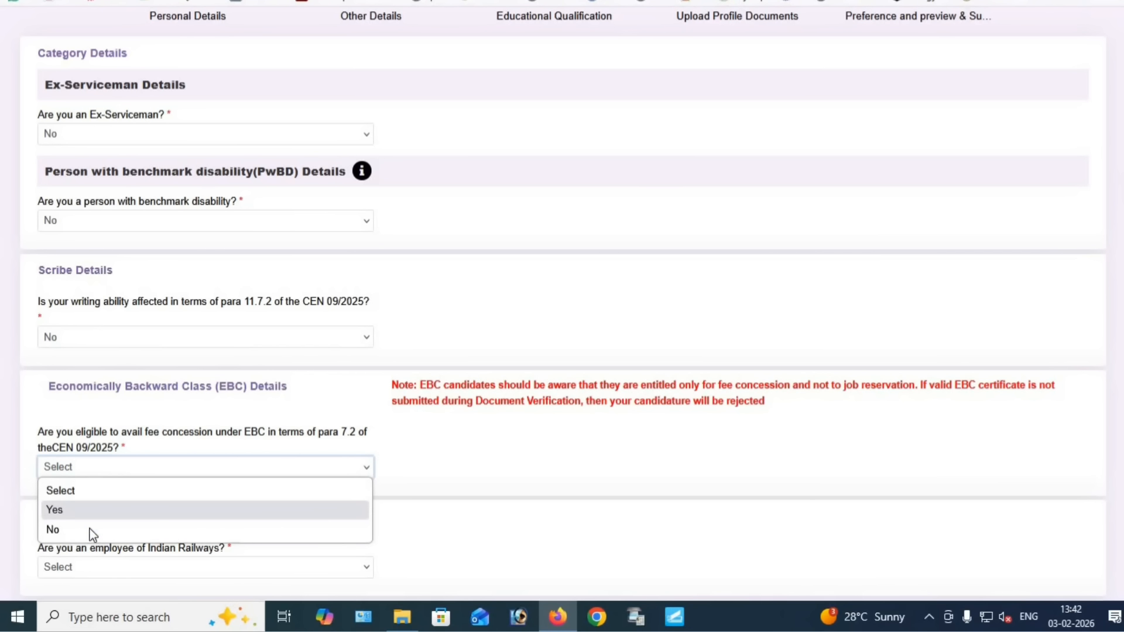
{"action": "left_click", "coordinate": [92, 528]}
{"action": "left_click", "coordinate": [533, 440]}
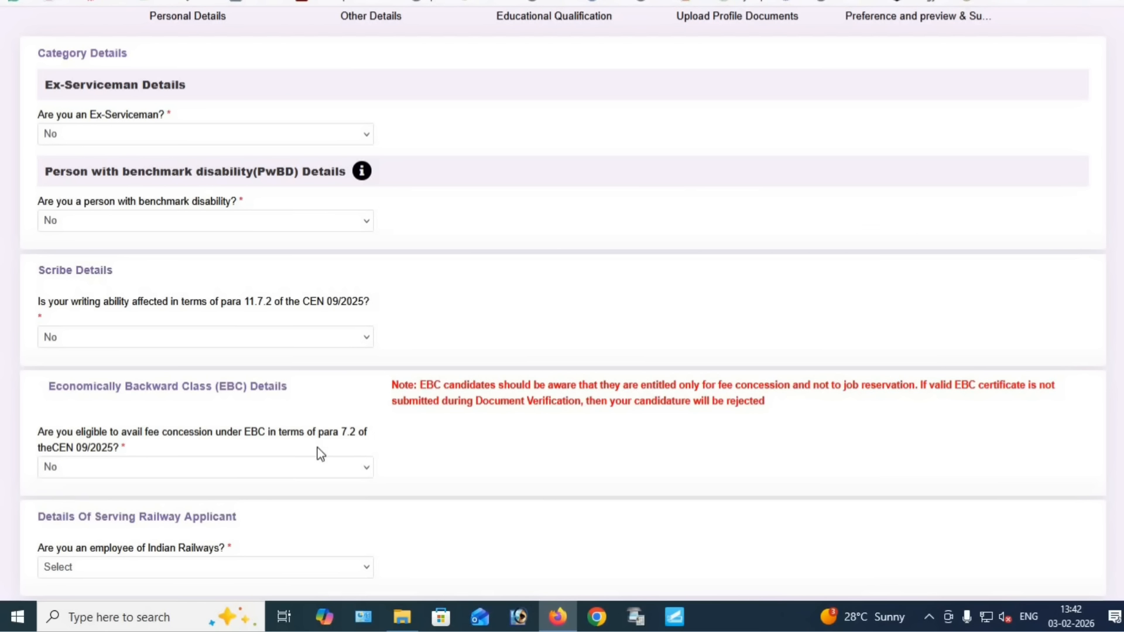
Answer No to Indian Railways employee and NCVT apprentice, with department Not Applicable
{"action": "scroll", "coordinate": [408, 465], "scroll_direction": "down", "scroll_amount": 6}
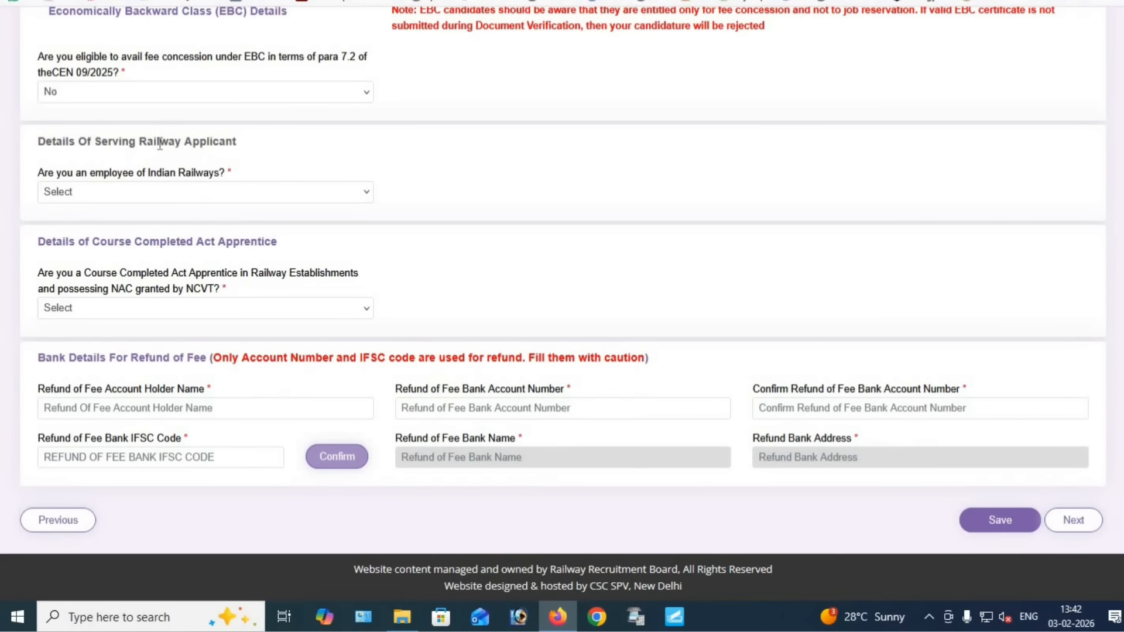
{"action": "left_click", "coordinate": [148, 191]}
{"action": "left_click", "coordinate": [82, 254]}
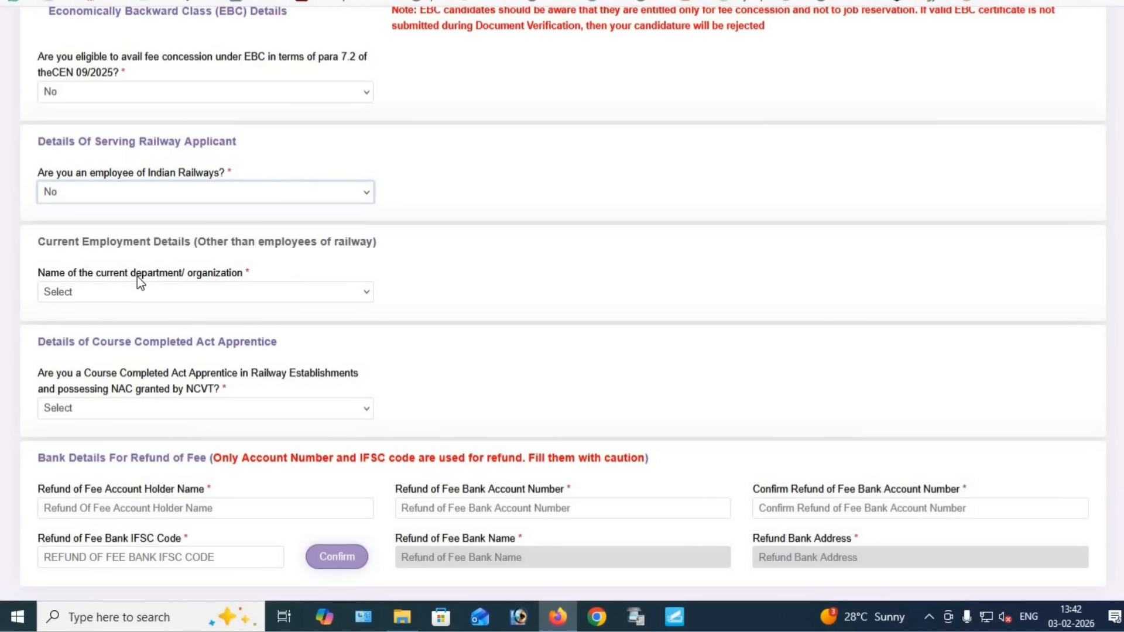
{"action": "left_click", "coordinate": [228, 296]}
{"action": "left_click", "coordinate": [90, 331]}
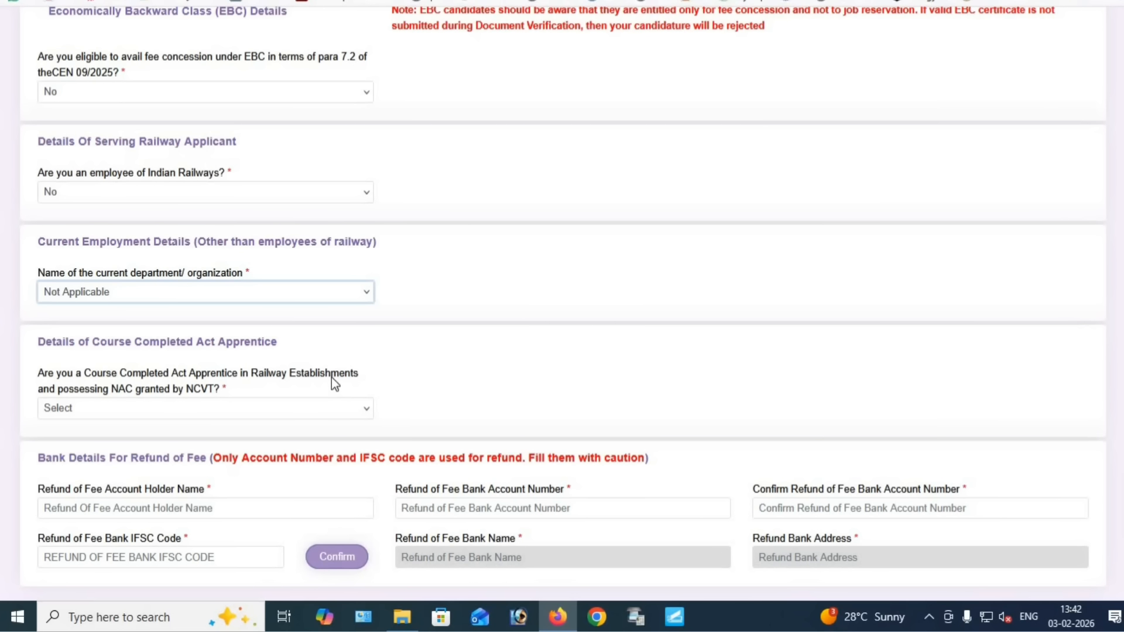
{"action": "left_click", "coordinate": [115, 409]}
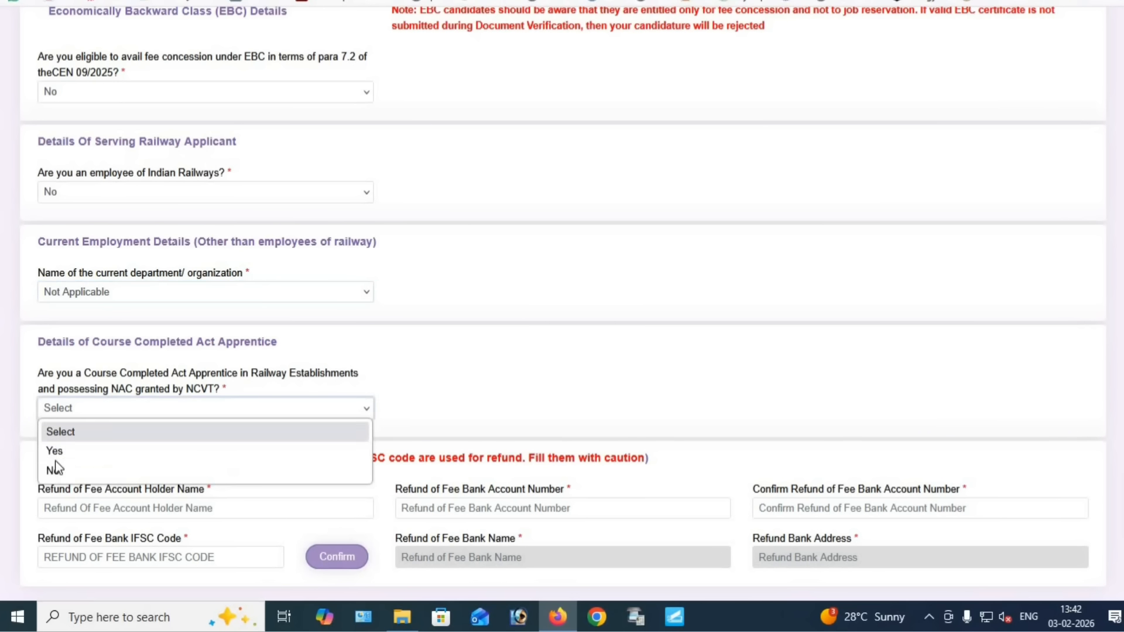
{"action": "left_click", "coordinate": [57, 468]}
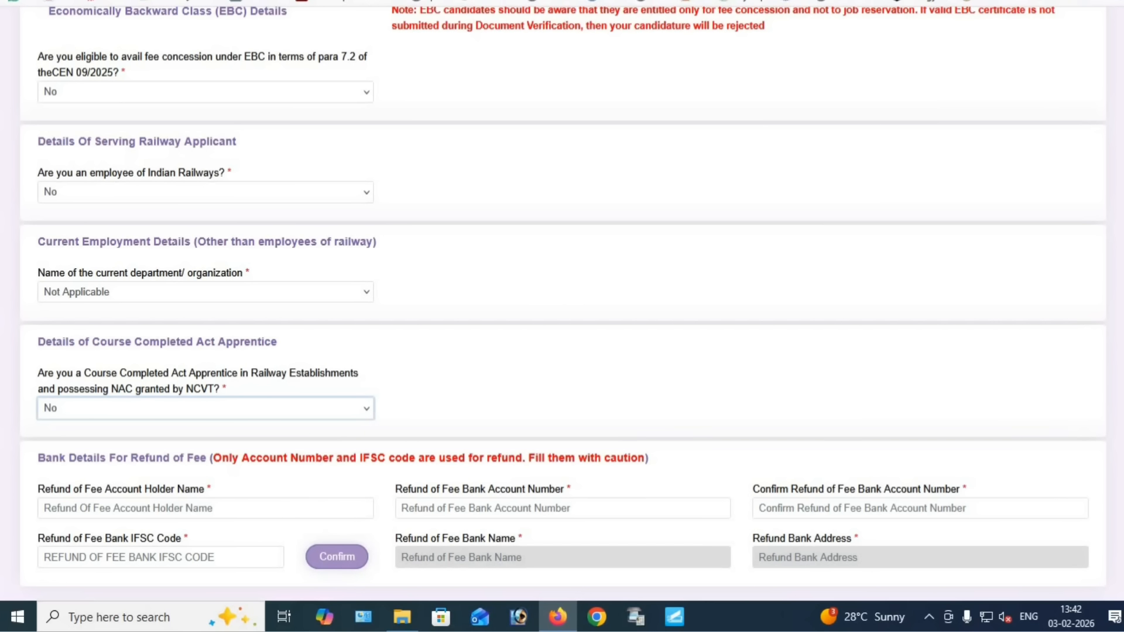
{"action": "scroll", "coordinate": [673, 409], "scroll_direction": "down", "scroll_amount": 2}
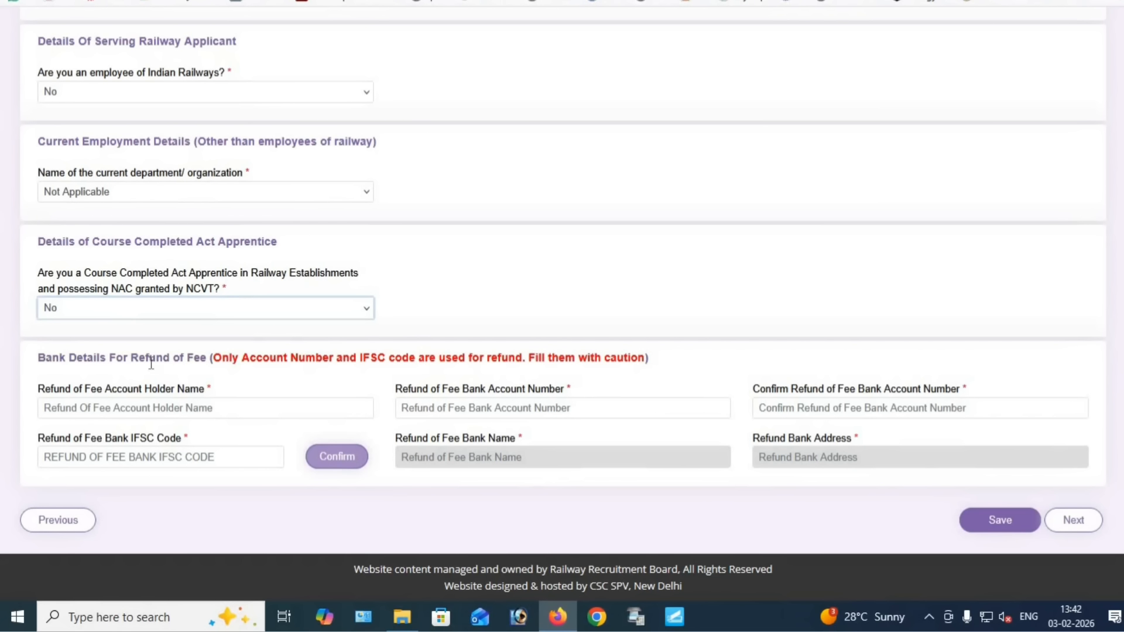
{"action": "left_click_drag", "start_coordinate": [46, 357], "coordinate": [629, 361]}
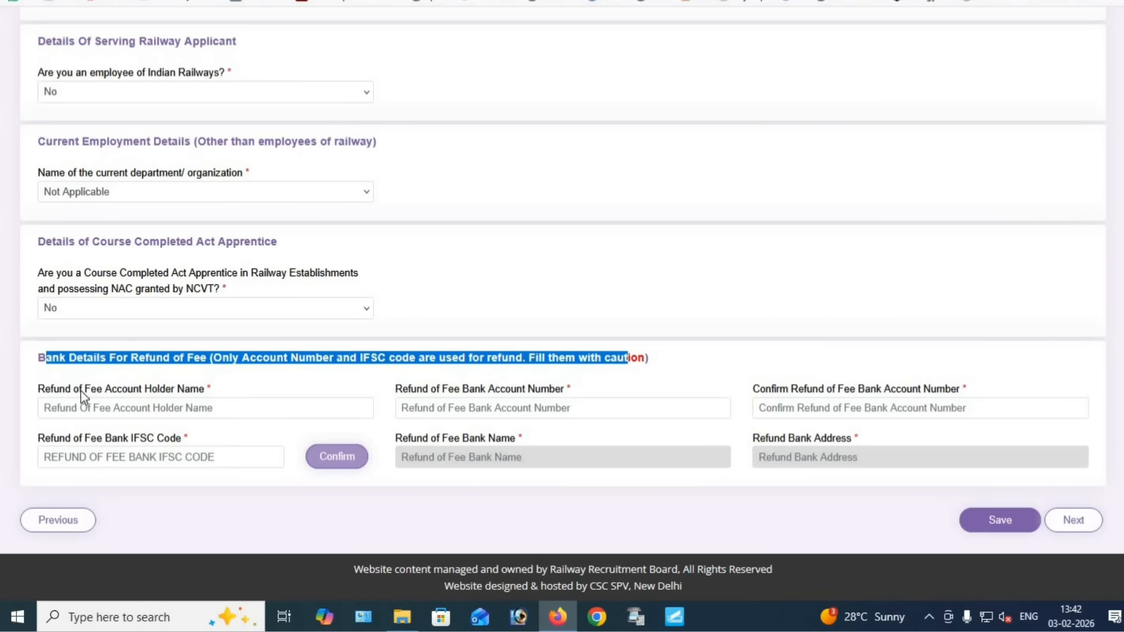
Enter the refund account holder's name and save the Other Details page
{"action": "left_click_drag", "start_coordinate": [84, 394], "coordinate": [158, 395]}
{"action": "left_click", "coordinate": [142, 411]}
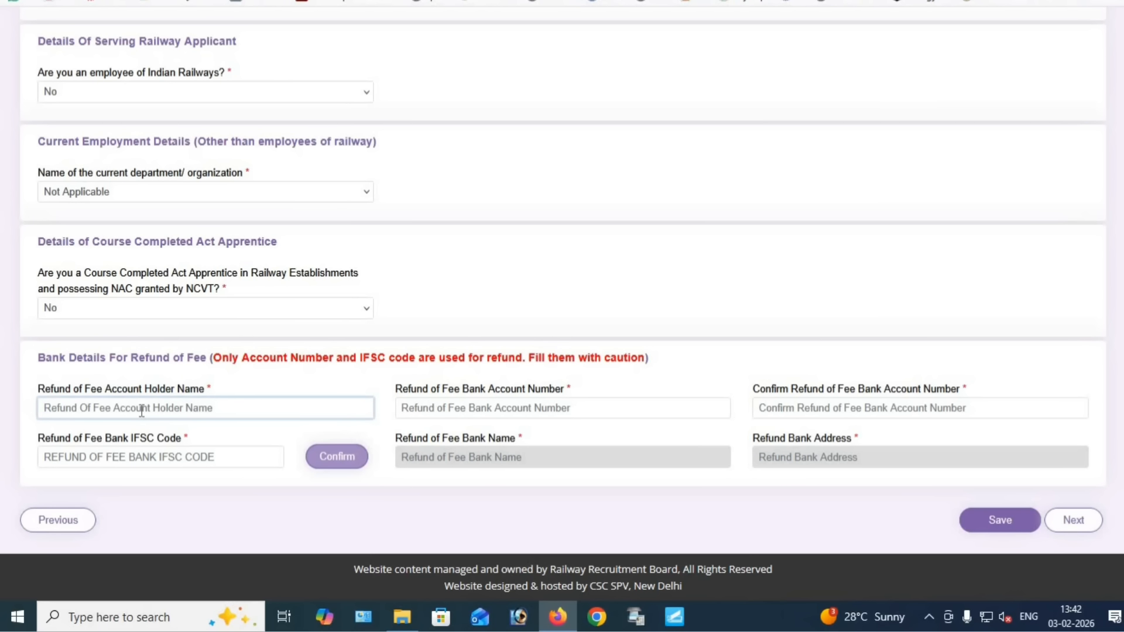
{"action": "type", "text": "SIN..."}
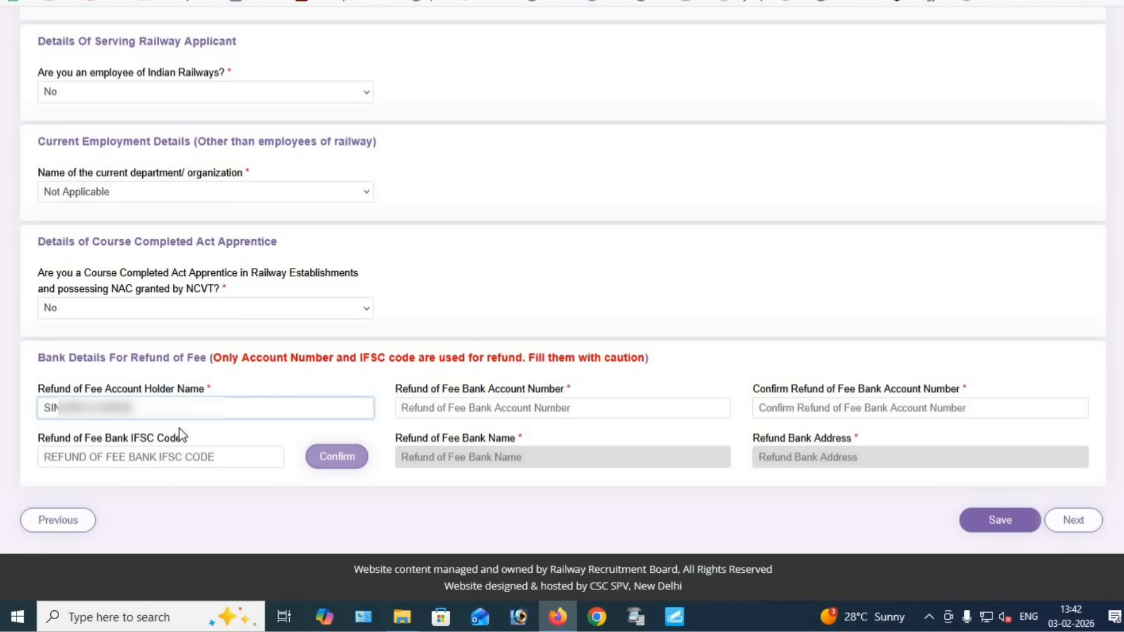
{"action": "left_click", "coordinate": [518, 402]}
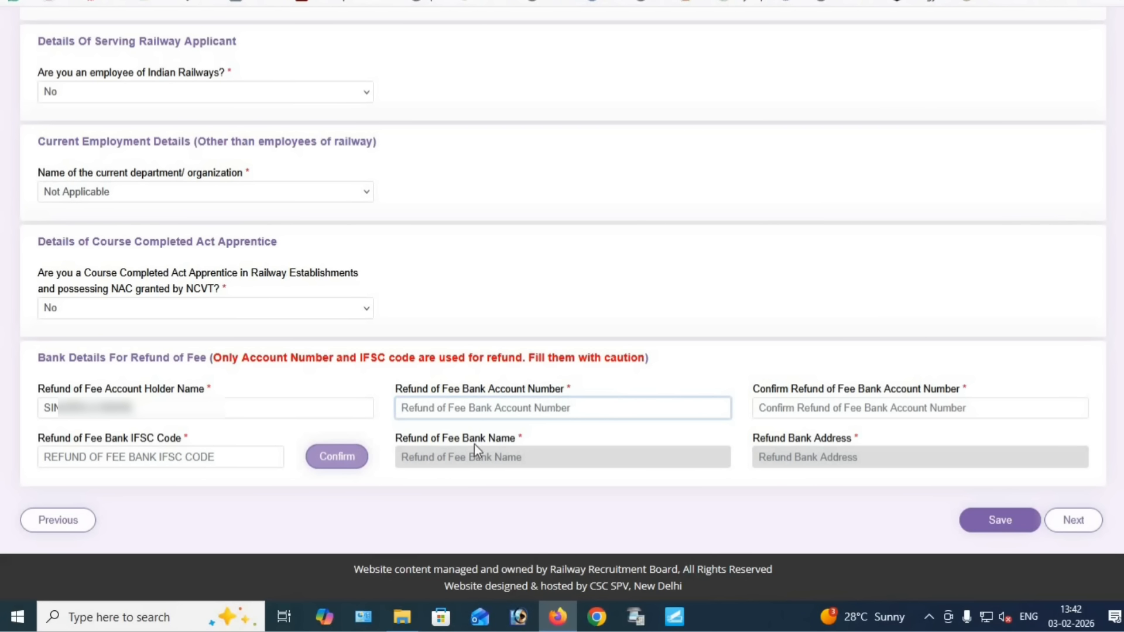
{"action": "left_click_drag", "start_coordinate": [70, 438], "coordinate": [179, 438]}
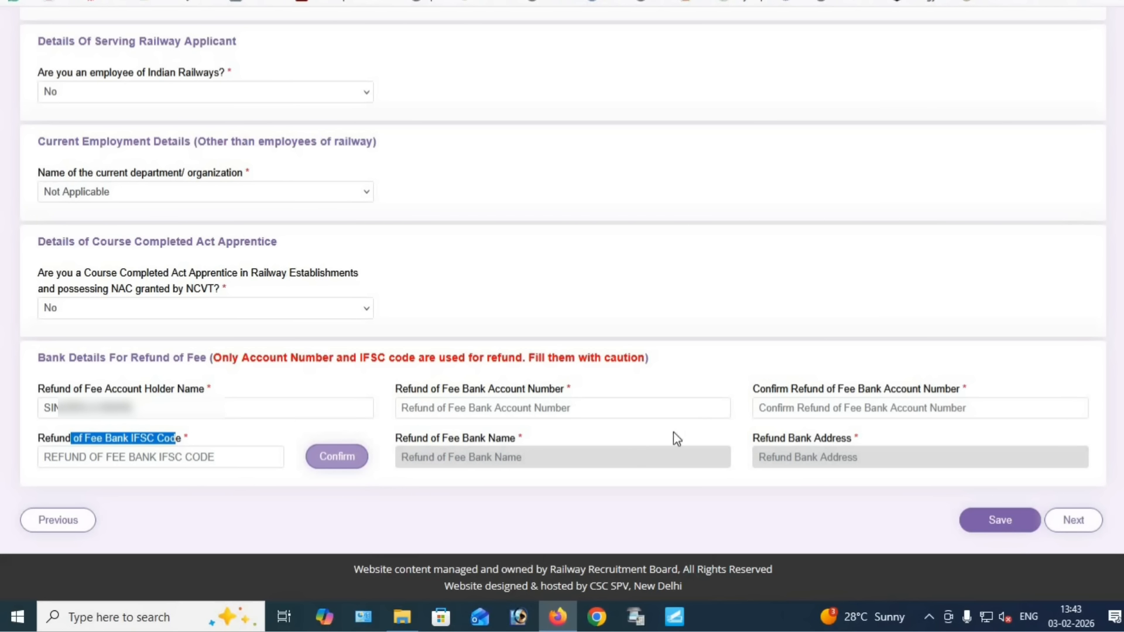
{"action": "left_click", "coordinate": [989, 527]}
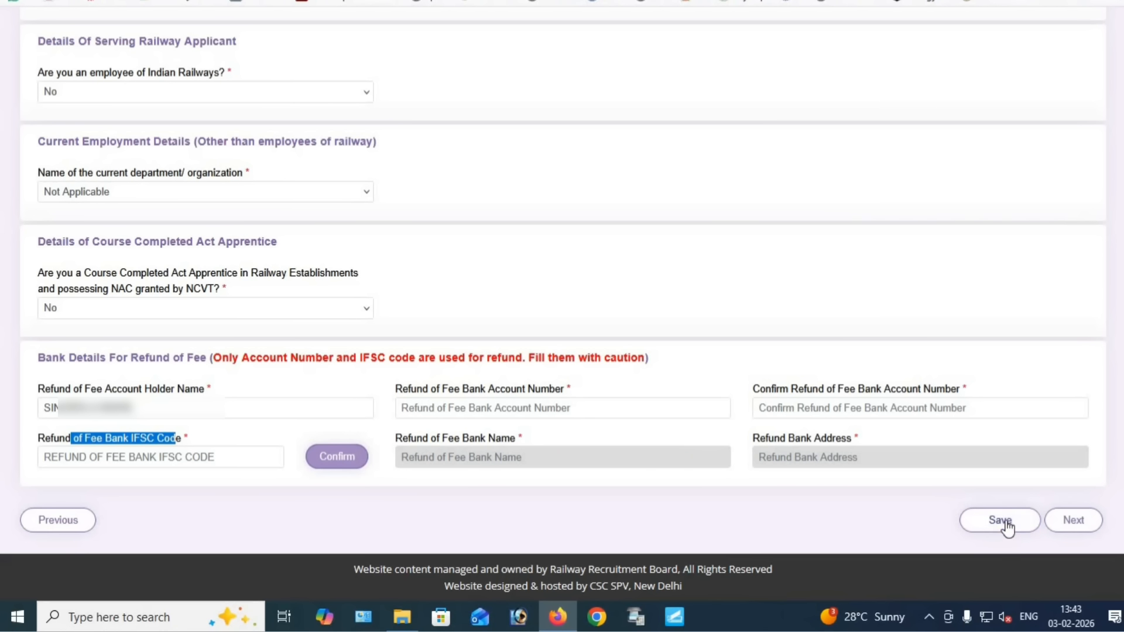
{"action": "left_click", "coordinate": [1001, 521]}
{"action": "left_click", "coordinate": [1074, 522]}
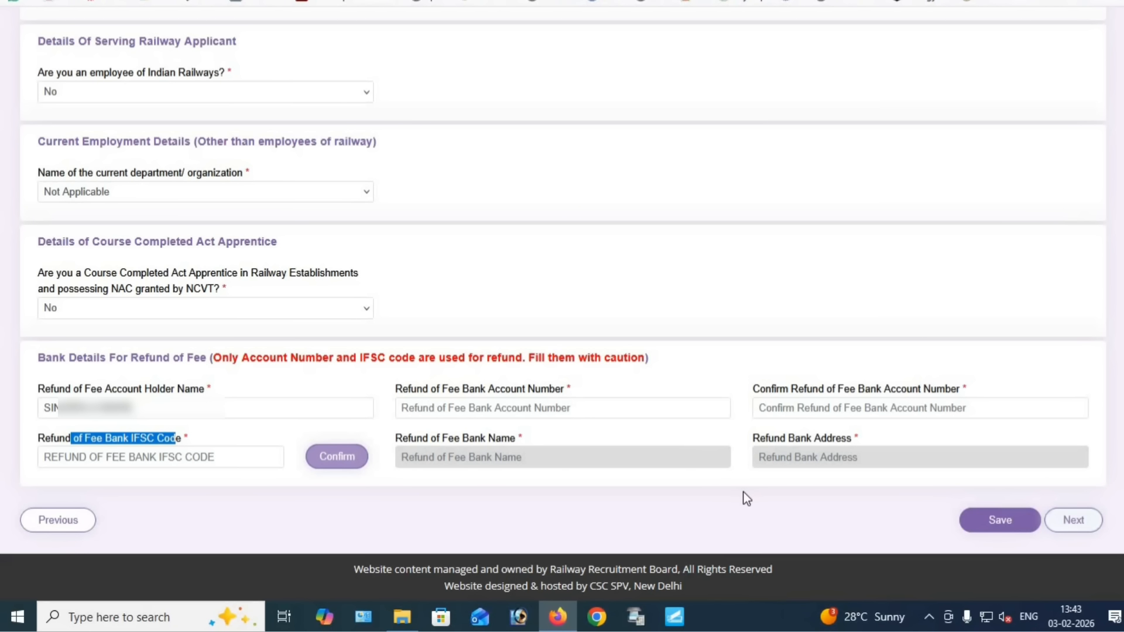
Move to Educational Qualification, decline the password prompt, and set state TELANGANA, district Siddipet
{"action": "left_click", "coordinate": [1074, 521]}
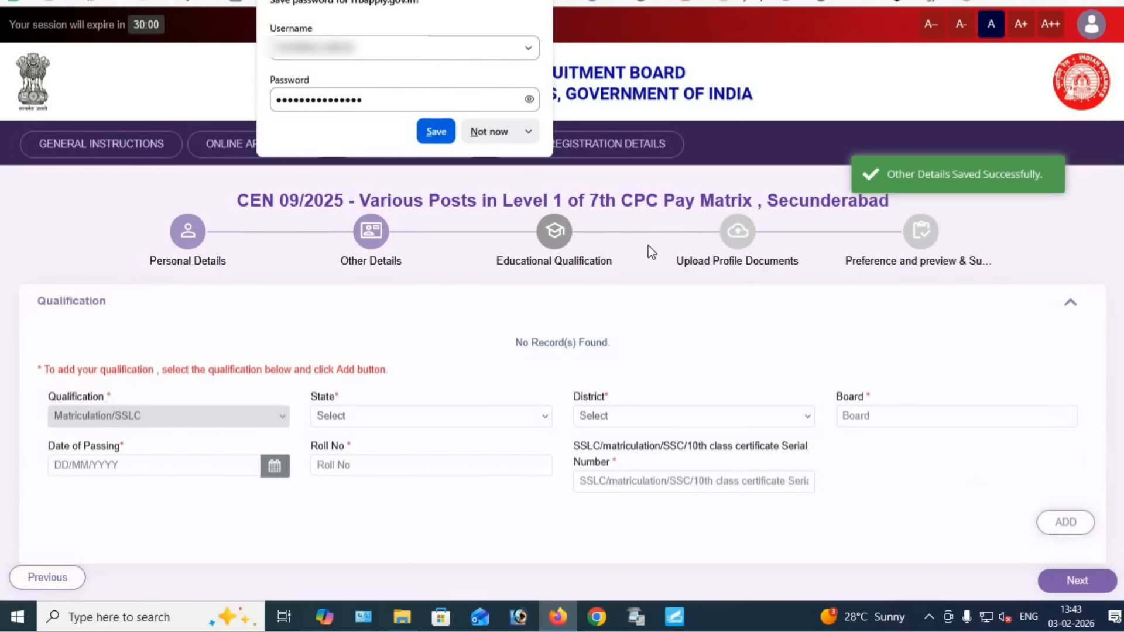
{"action": "left_click", "coordinate": [489, 131]}
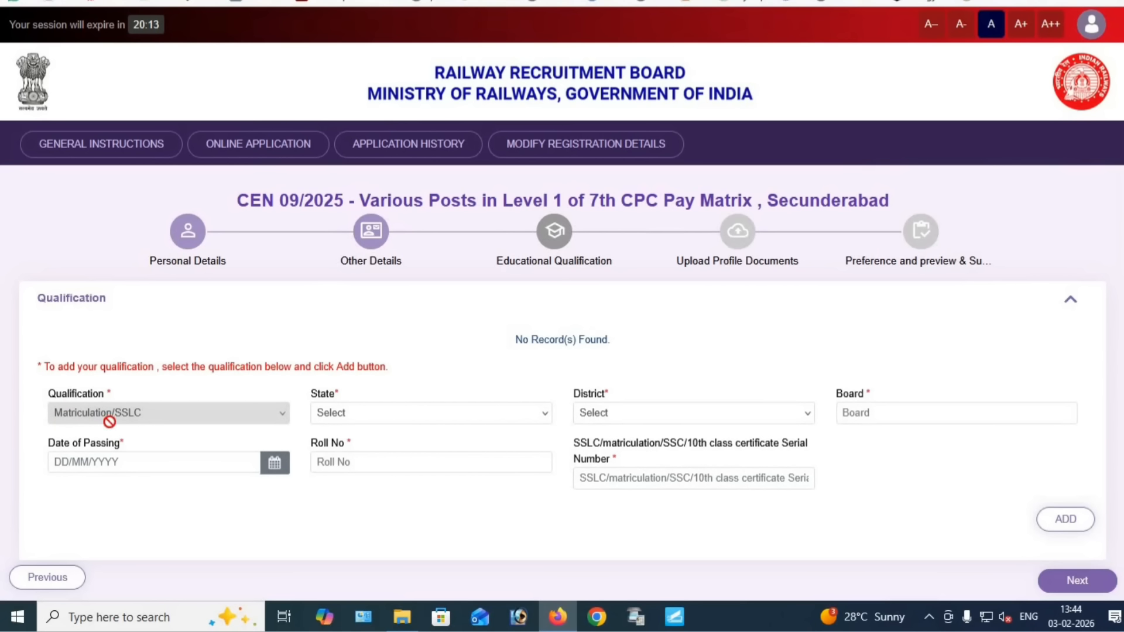
{"action": "left_click", "coordinate": [472, 412]}
{"action": "scroll", "coordinate": [398, 391], "scroll_direction": "down", "scroll_amount": 6}
{"action": "left_click", "coordinate": [398, 389]}
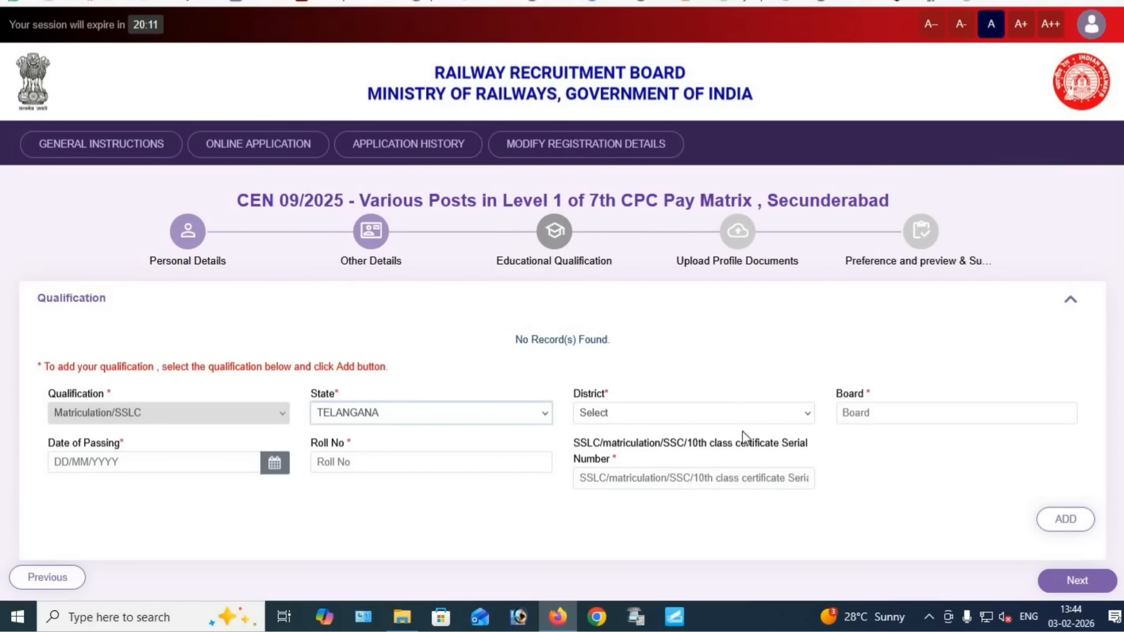
{"action": "left_click", "coordinate": [726, 417]}
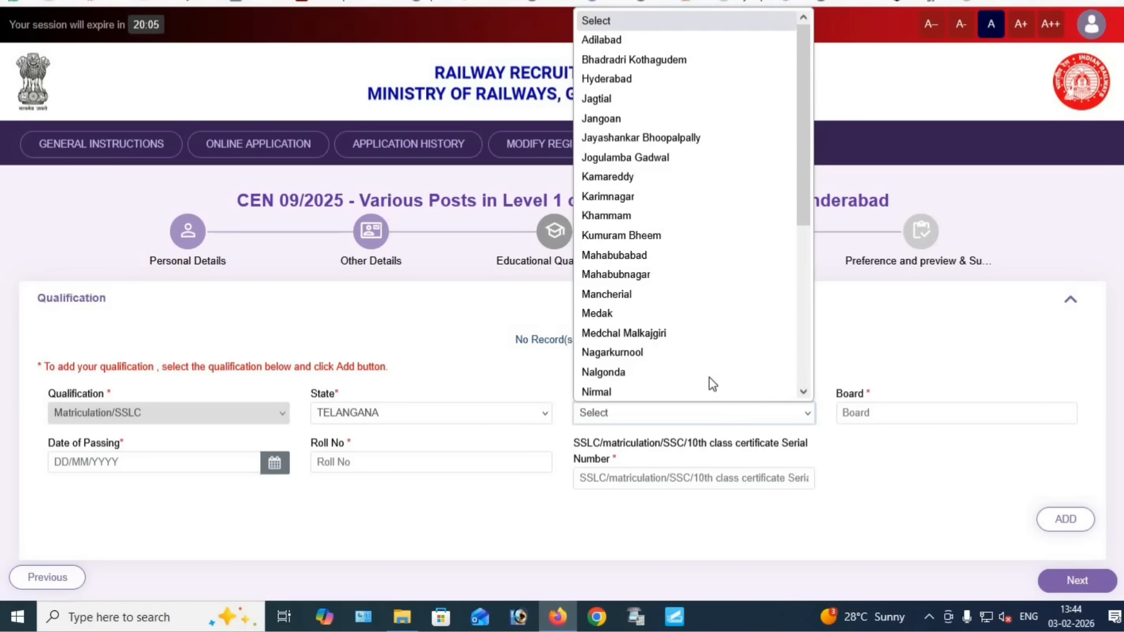
{"action": "key", "text": "s"}
{"action": "key", "text": "s"}
{"action": "left_click", "coordinate": [649, 389]}
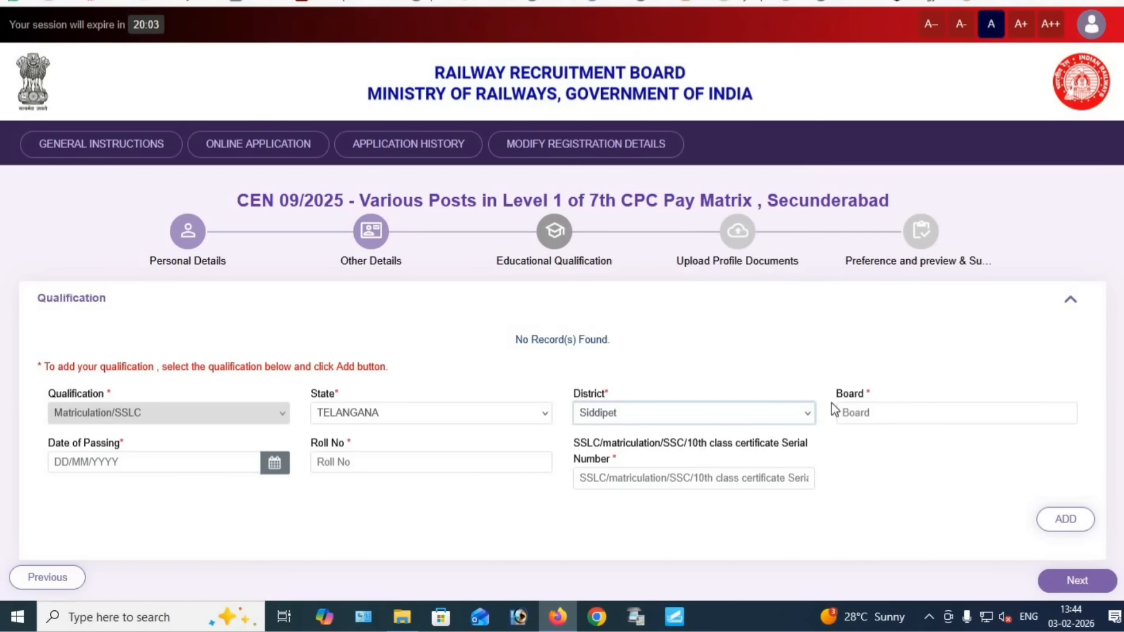
Enter the board as 'BOARD OF SECONDARY EDUCATION TELANGANA STATE'
{"action": "left_click", "coordinate": [925, 412]}
{"action": "type", "text": "BOA"}
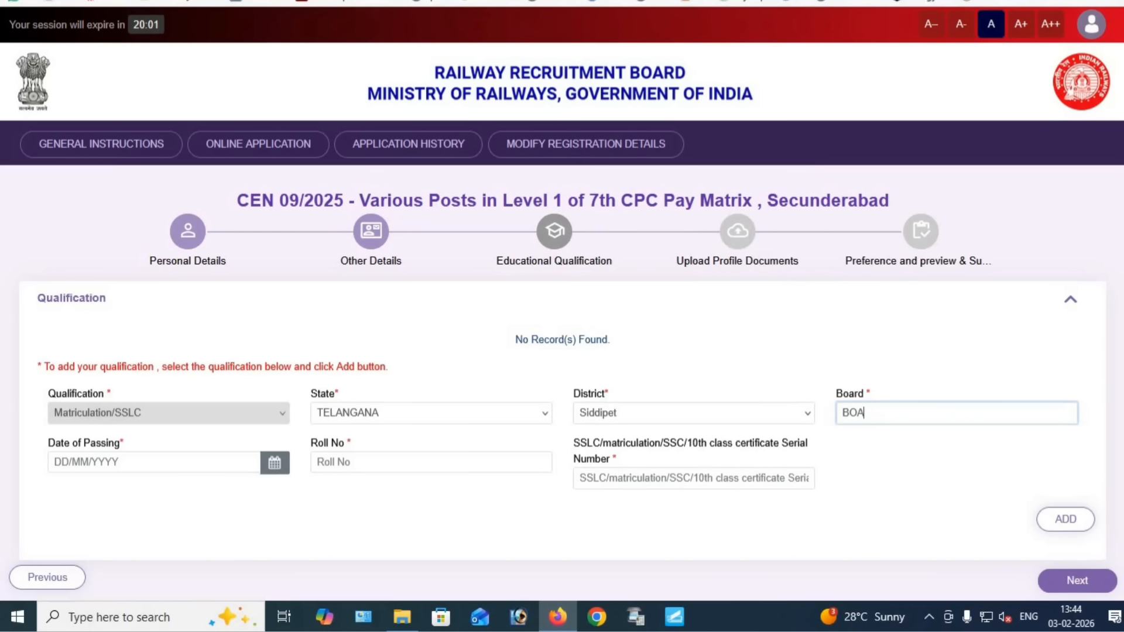
{"action": "type", "text": "RD OF SENO"}
{"action": "key", "text": "BackSpace"}
{"action": "key", "text": "BackSpace"}
{"action": "type", "text": "CONDARY EDUC"}
{"action": "type", "text": "ATE"}
{"action": "key", "text": "BackSpace"}
{"action": "type", "text": "ION TELANGANA STATE"}
{"action": "left_click", "coordinate": [997, 420]}
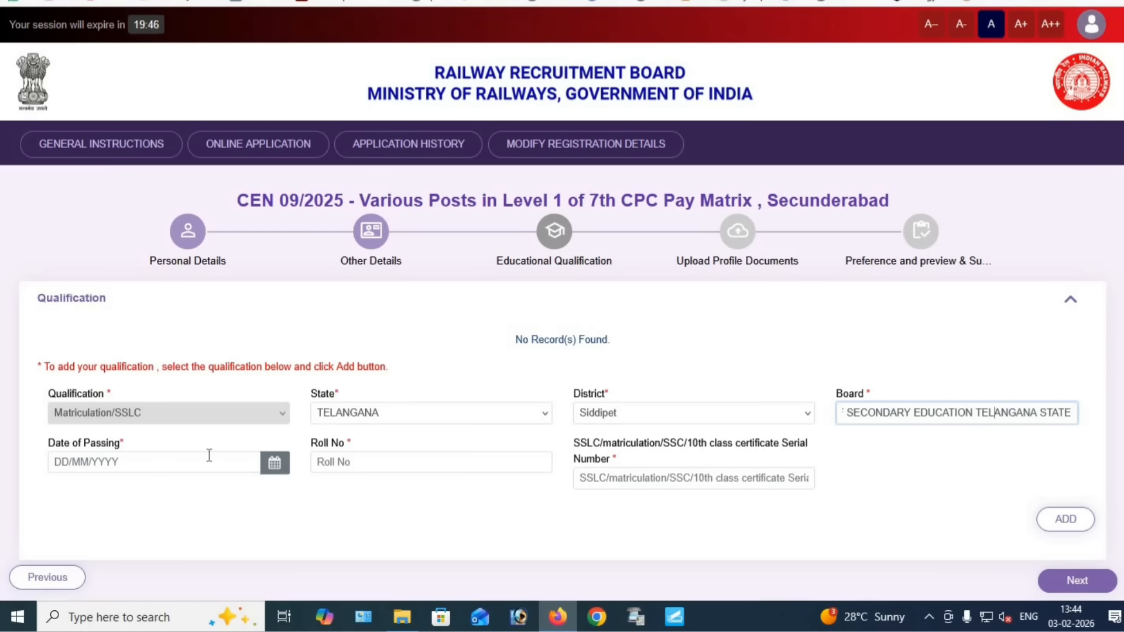
Set the passing date to 21/05/2021, enter roll and serial numbers, and add the record
{"action": "left_click", "coordinate": [176, 463]}
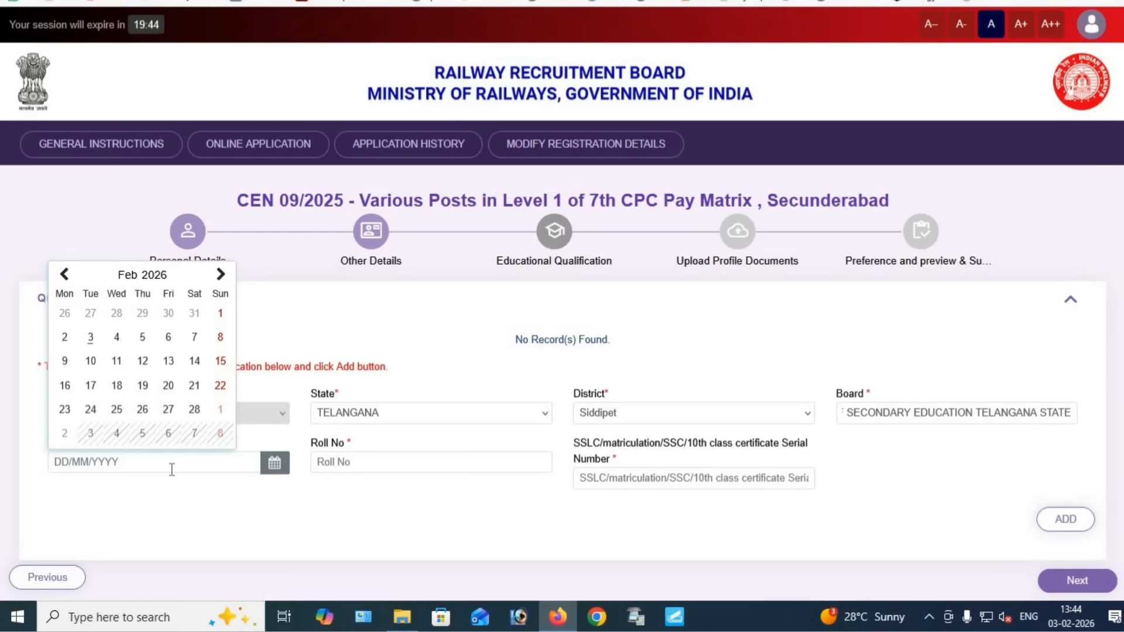
{"action": "left_click", "coordinate": [154, 276]}
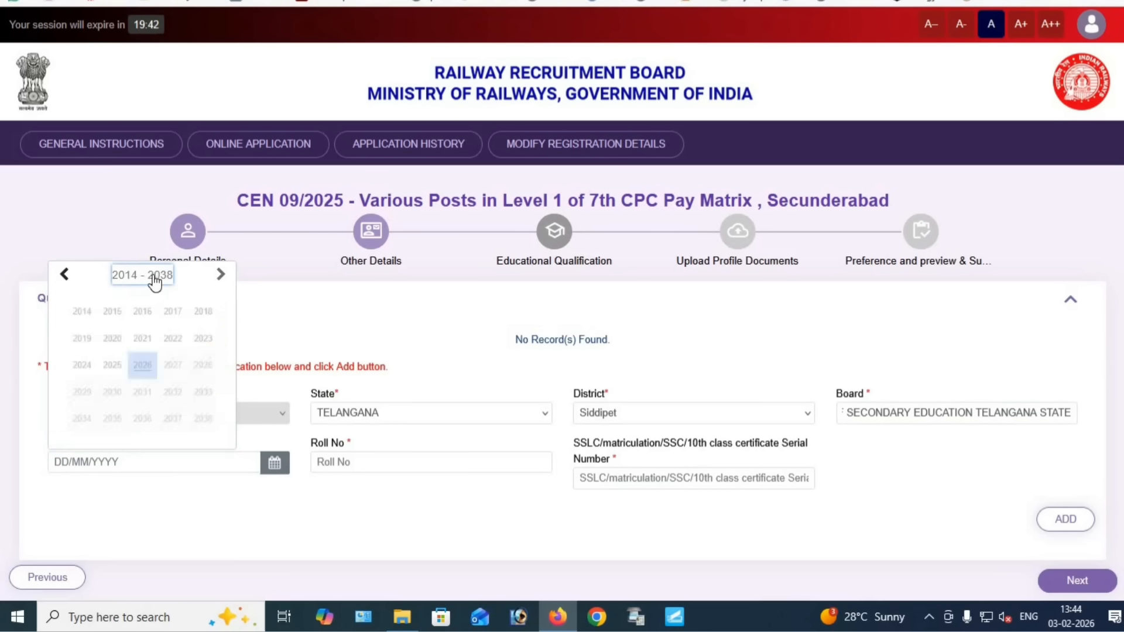
{"action": "left_click", "coordinate": [143, 334]}
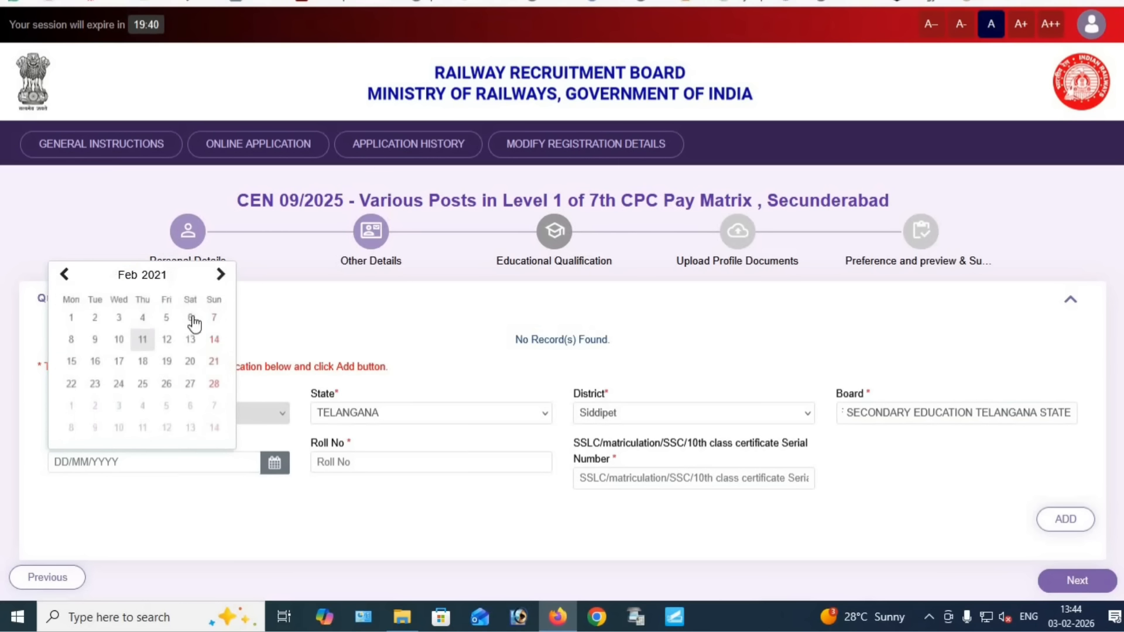
{"action": "left_click", "coordinate": [220, 274]}
{"action": "left_click", "coordinate": [220, 274]}
{"action": "left_click", "coordinate": [220, 274]}
{"action": "left_click", "coordinate": [168, 385]}
{"action": "left_click", "coordinate": [370, 464]}
{"action": "type", "text": "211"}
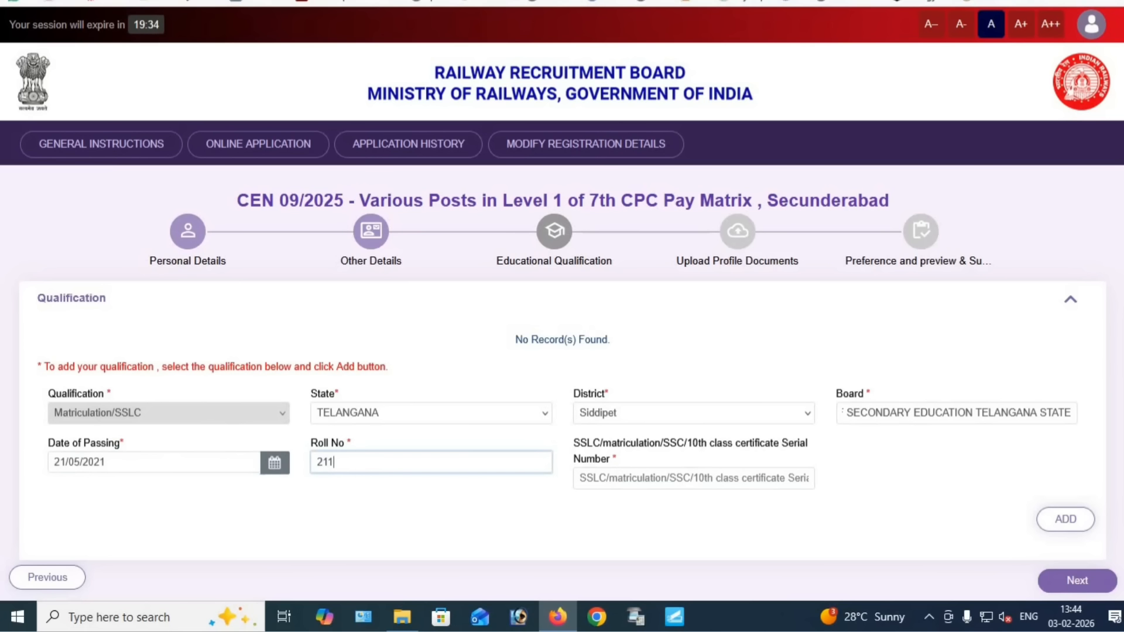
{"action": "type", "text": "??"}
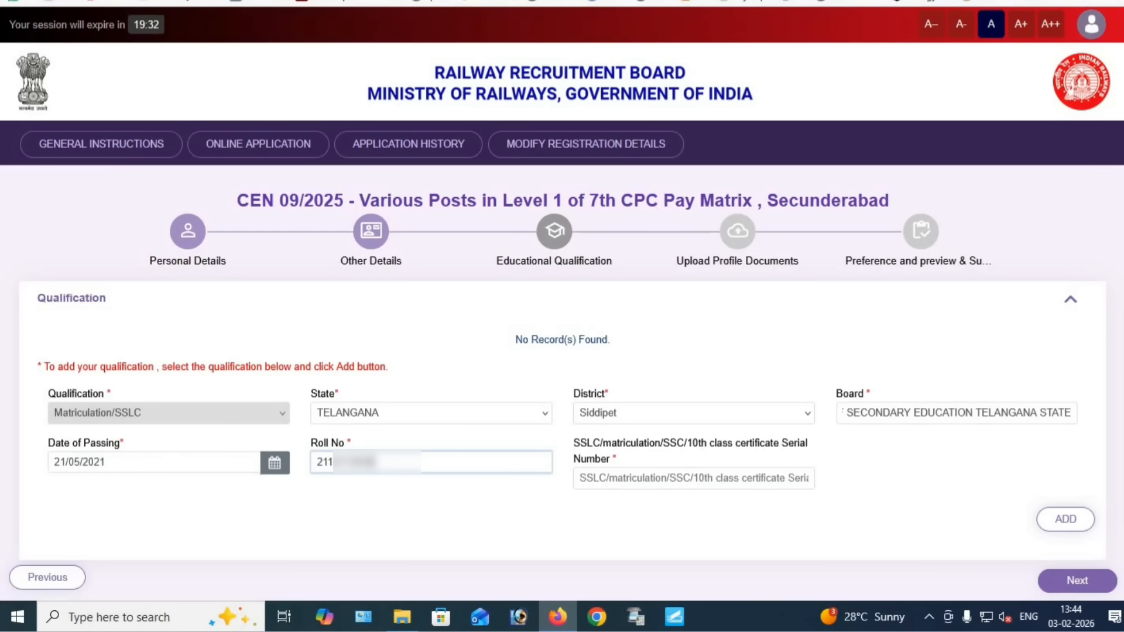
{"action": "left_click", "coordinate": [671, 484]}
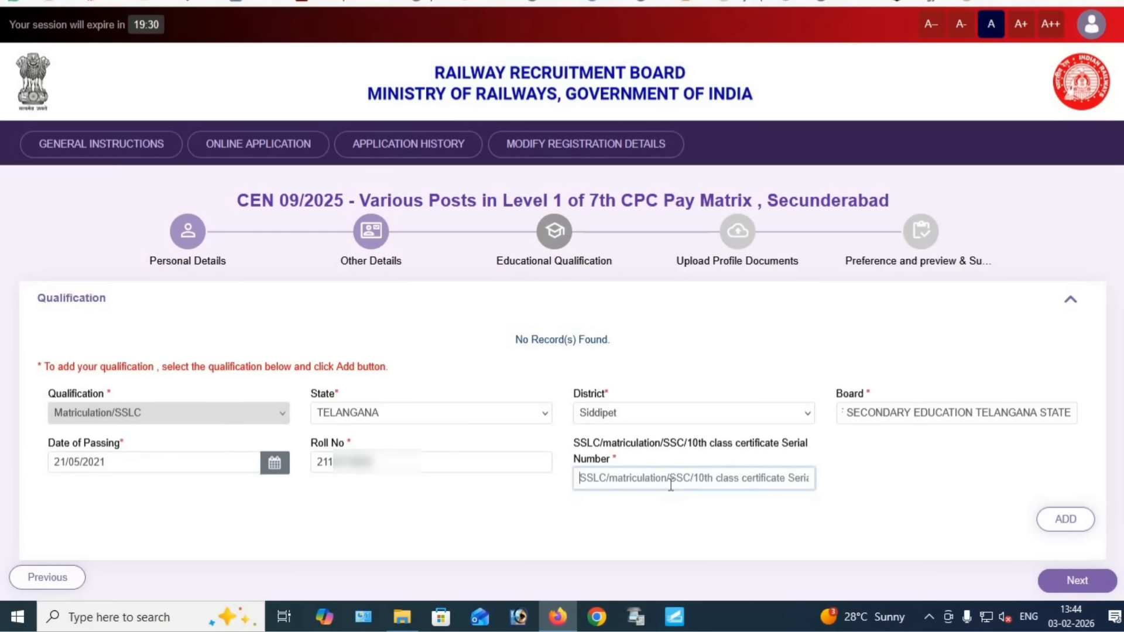
{"action": "type", "text": "30"}
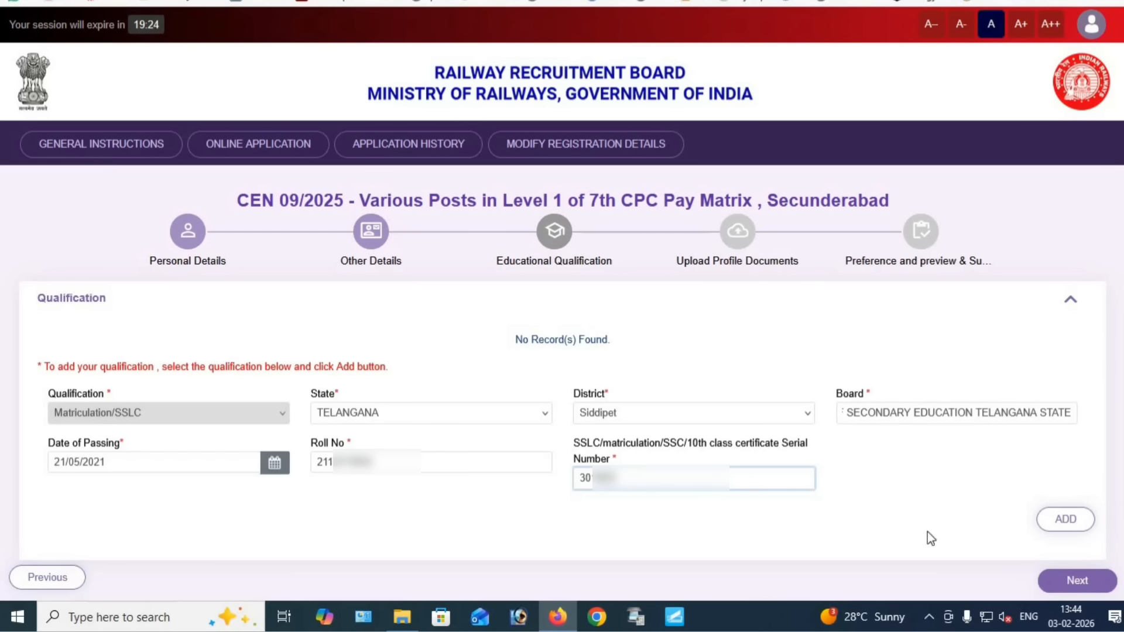
{"action": "left_click", "coordinate": [1065, 520]}
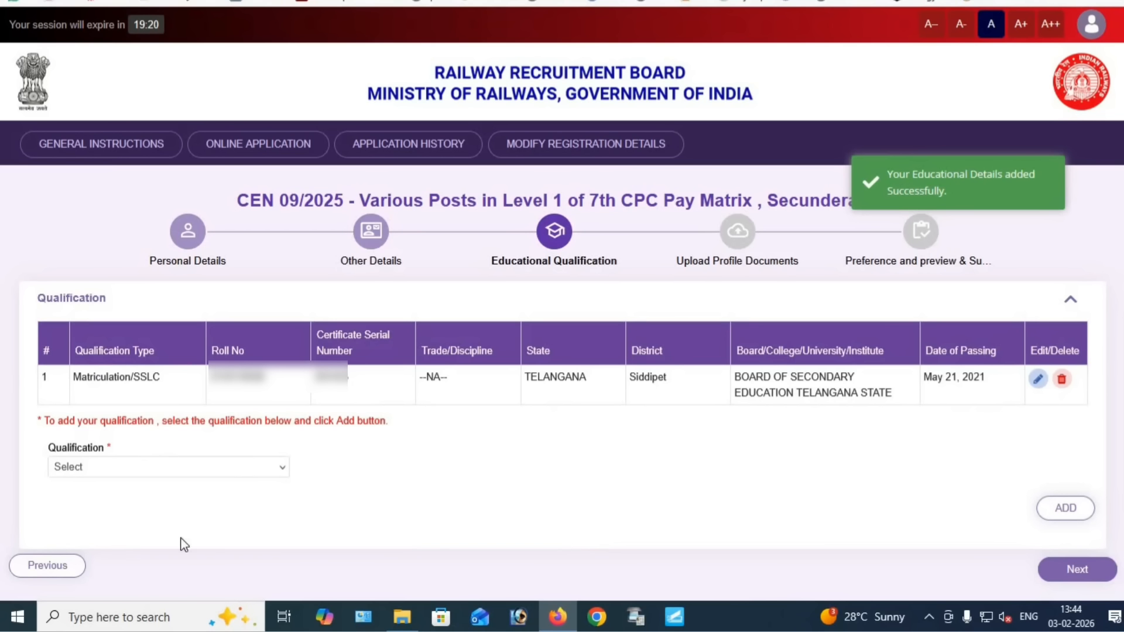
Add an ITI entry with trade Any Discipline, state TELANGANA and district Karimnagar
{"action": "left_click", "coordinate": [115, 465]}
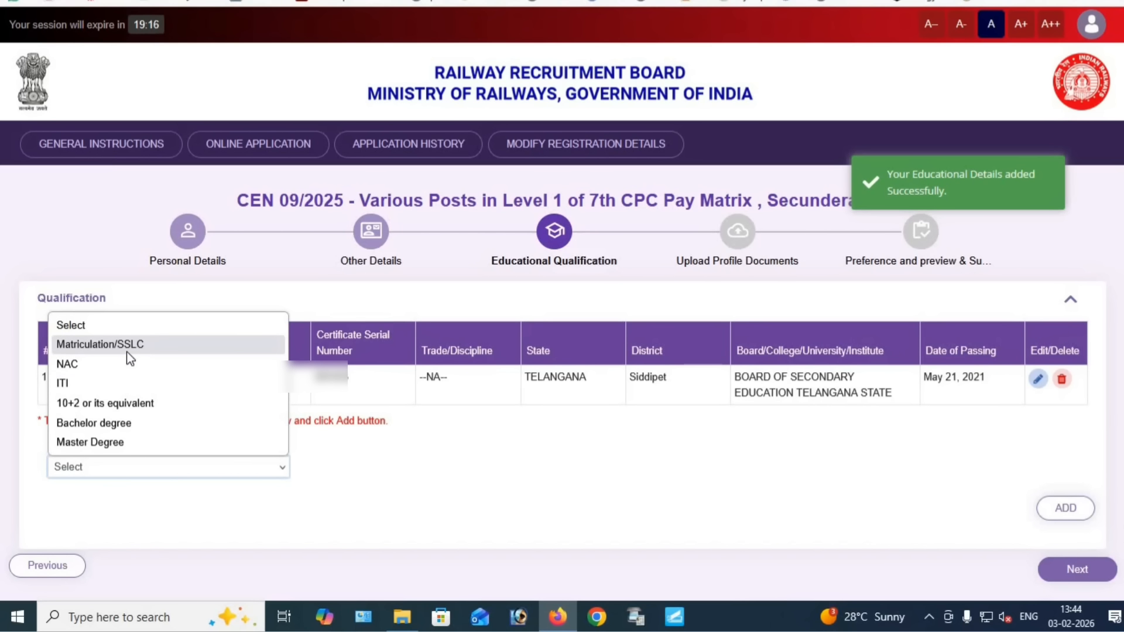
{"action": "left_click", "coordinate": [105, 426]}
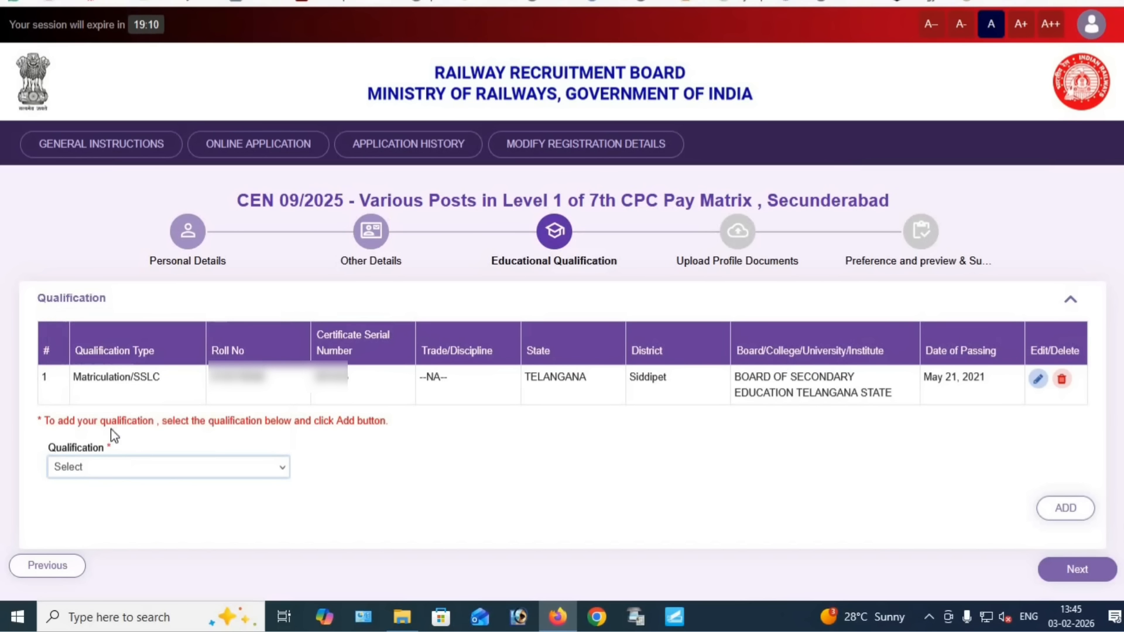
{"action": "left_click", "coordinate": [184, 460]}
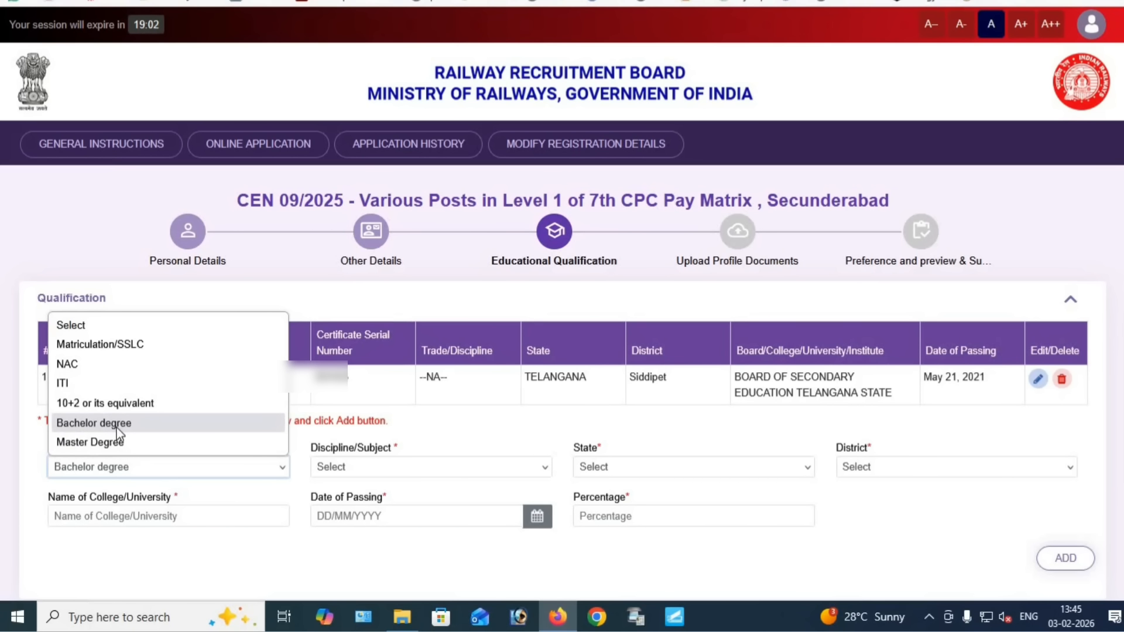
{"action": "left_click", "coordinate": [99, 382]}
{"action": "left_click", "coordinate": [358, 467]}
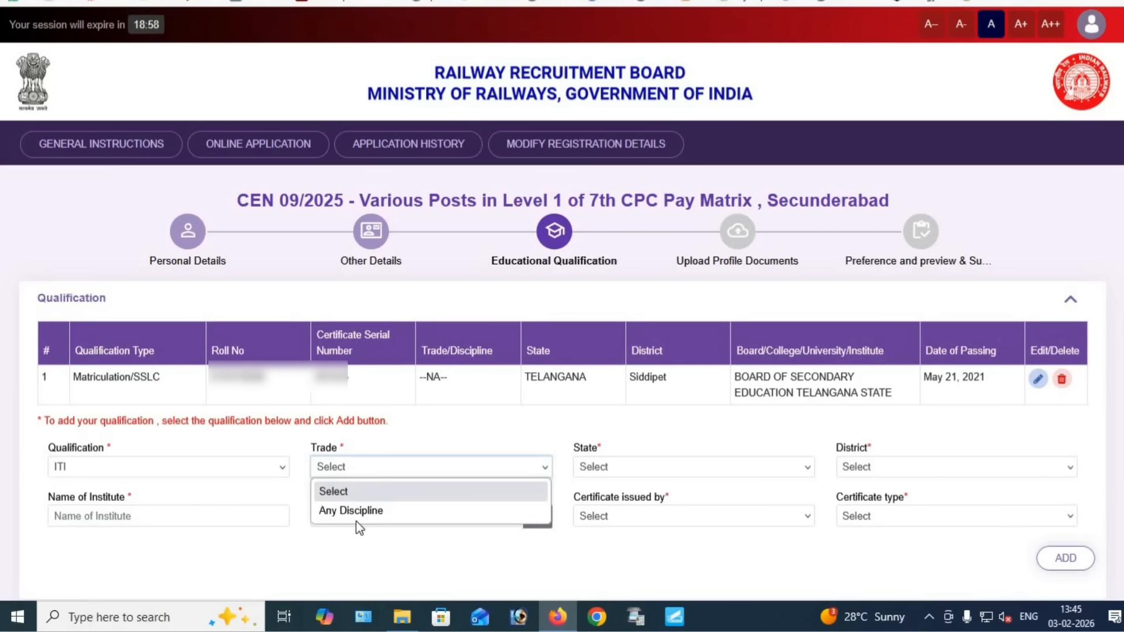
{"action": "left_click", "coordinate": [633, 469]}
{"action": "type", "text": "te"}
{"action": "left_click", "coordinate": [632, 449]}
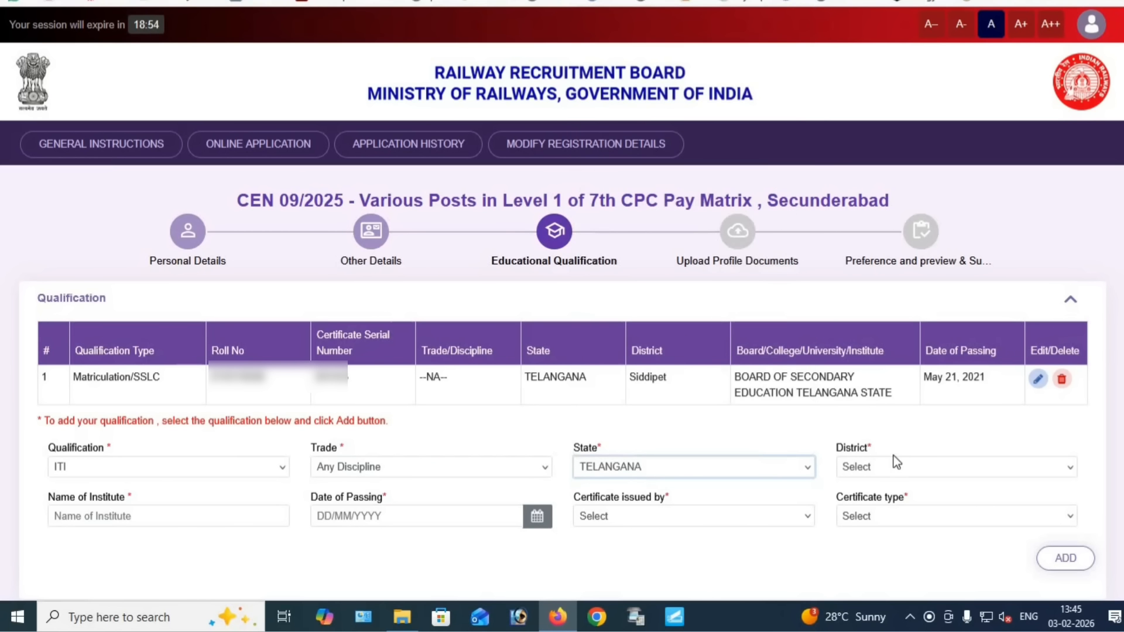
{"action": "left_click", "coordinate": [904, 469]}
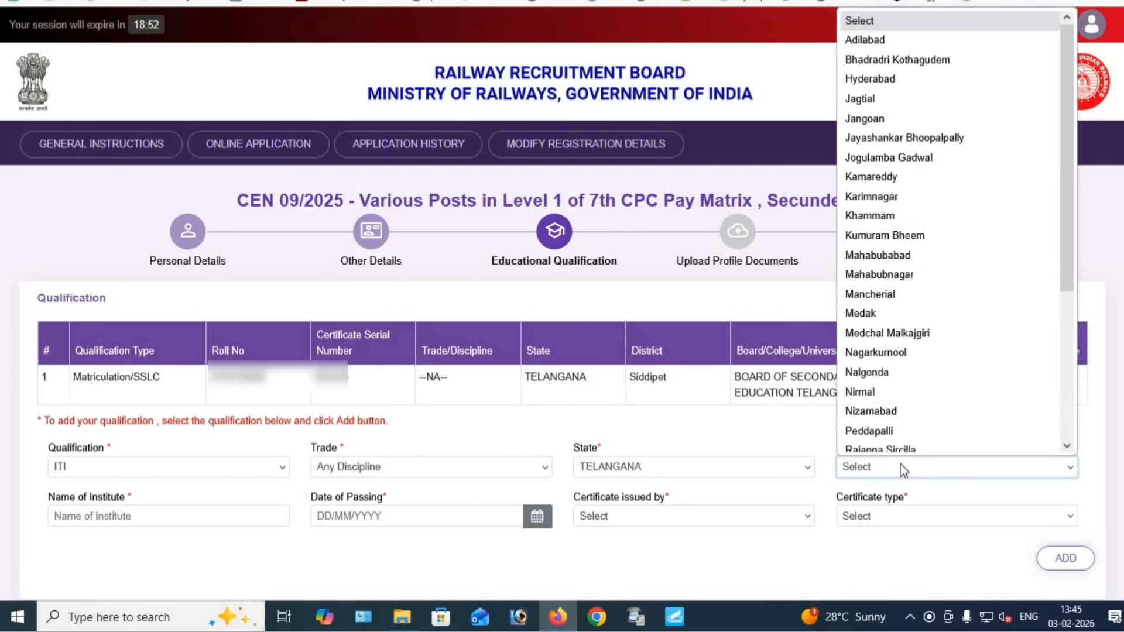
{"action": "type", "text": "kar"}
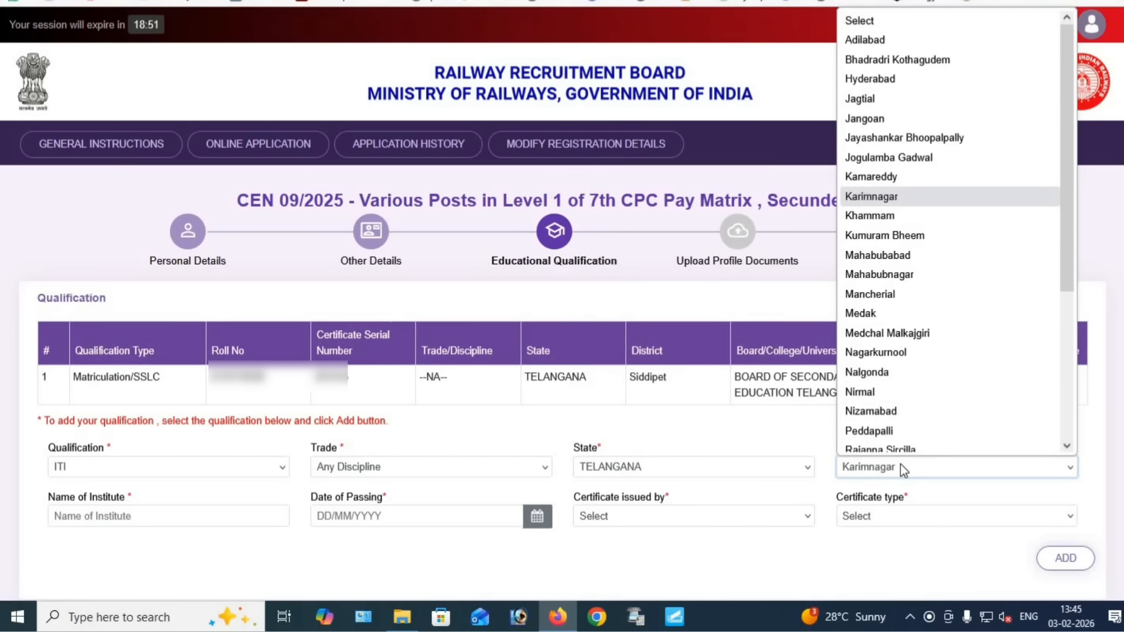
{"action": "left_click", "coordinate": [913, 196]}
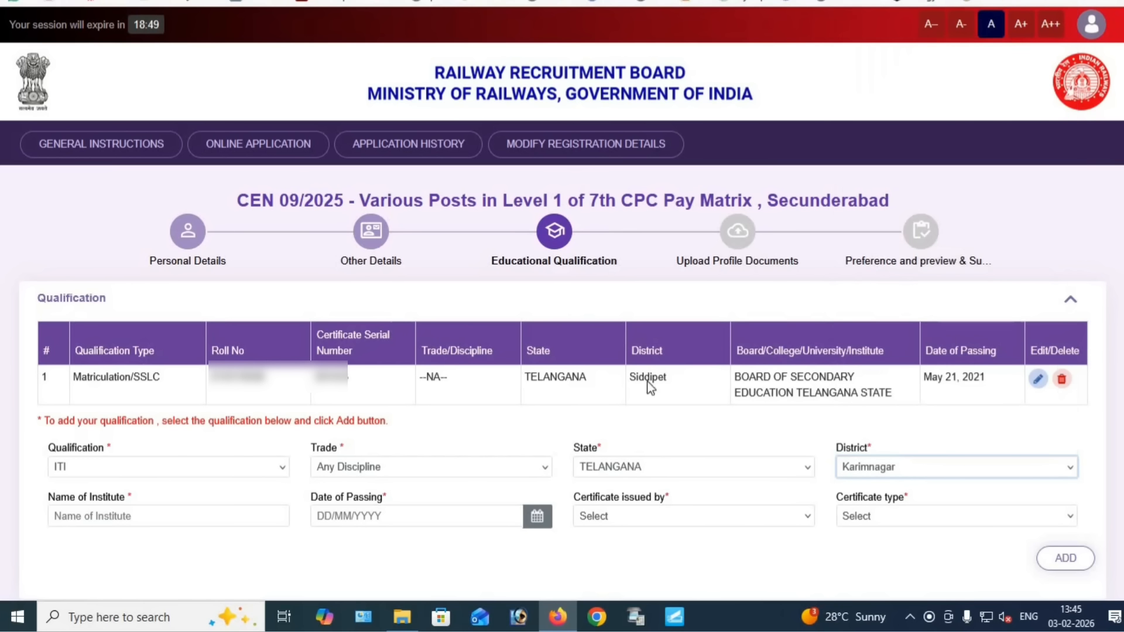
{"action": "left_click", "coordinate": [128, 516]}
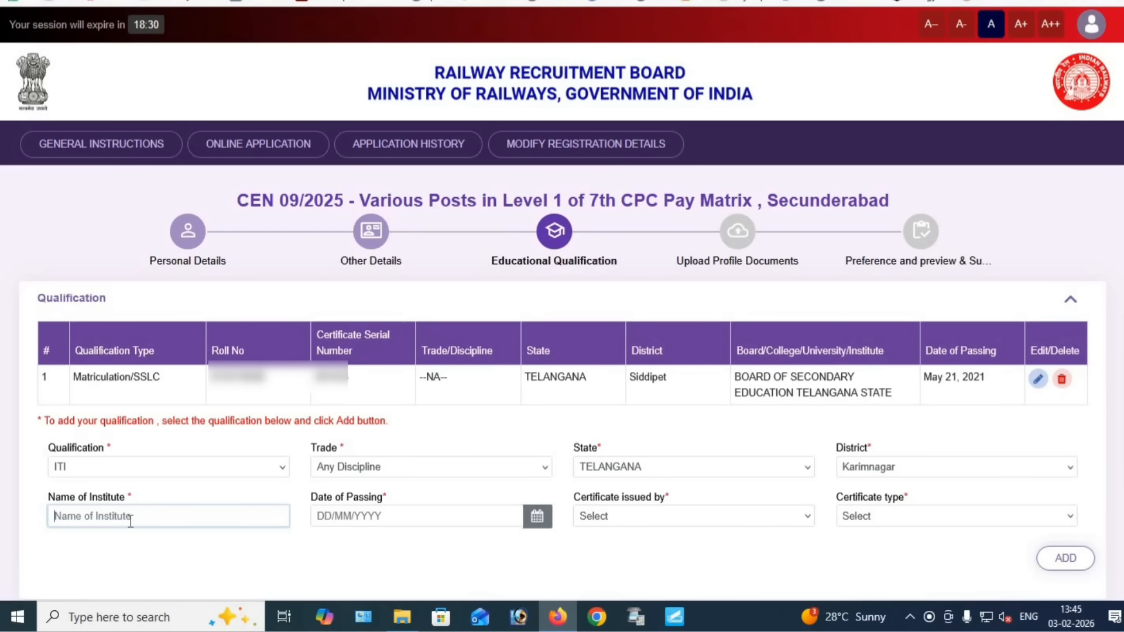
Enter 'LDUSTRIAL TRAINING KARIMNAGAR' as the ITI's name of institute
{"action": "type", "text": "LDUSTRIAL TRAINING"}
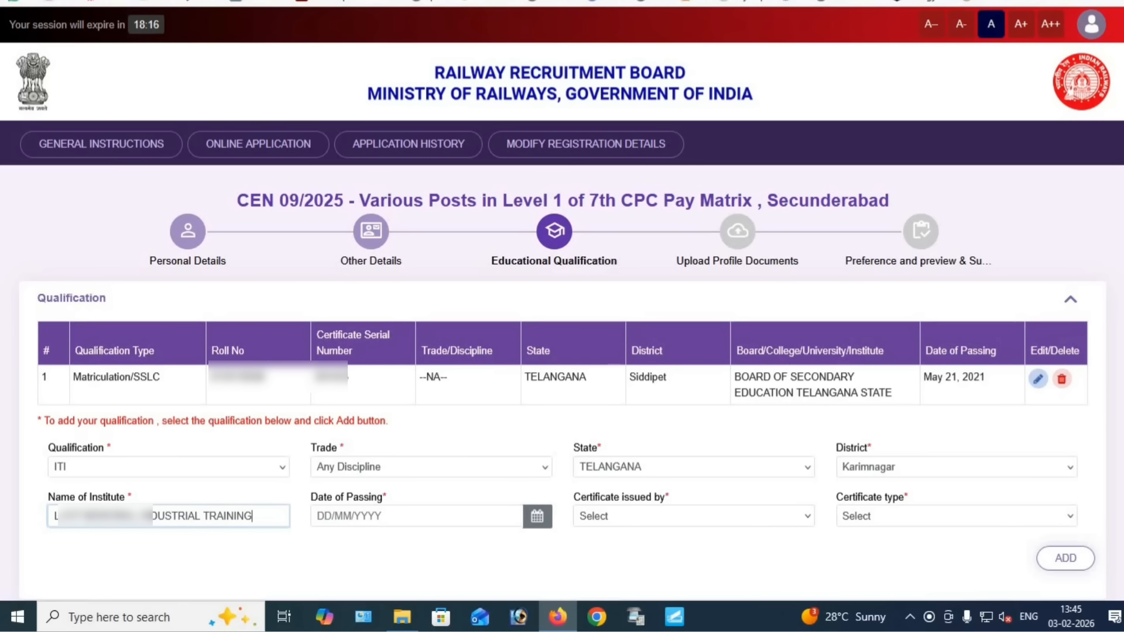
{"action": "type", "text": "KARIMNAGAR"}
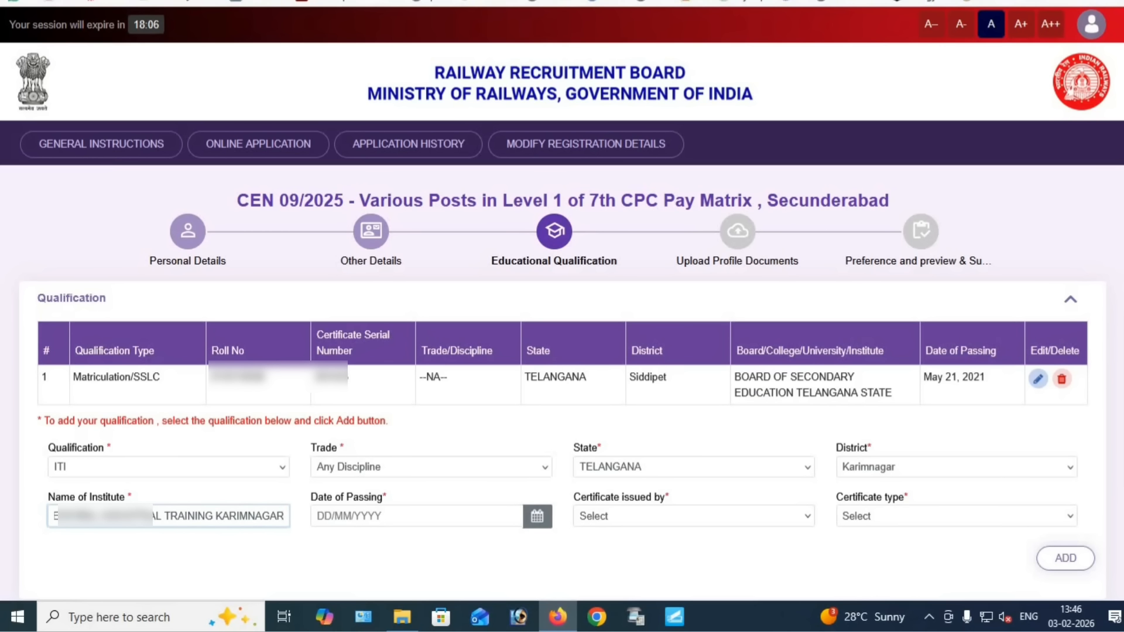
{"action": "left_click", "coordinate": [431, 517]}
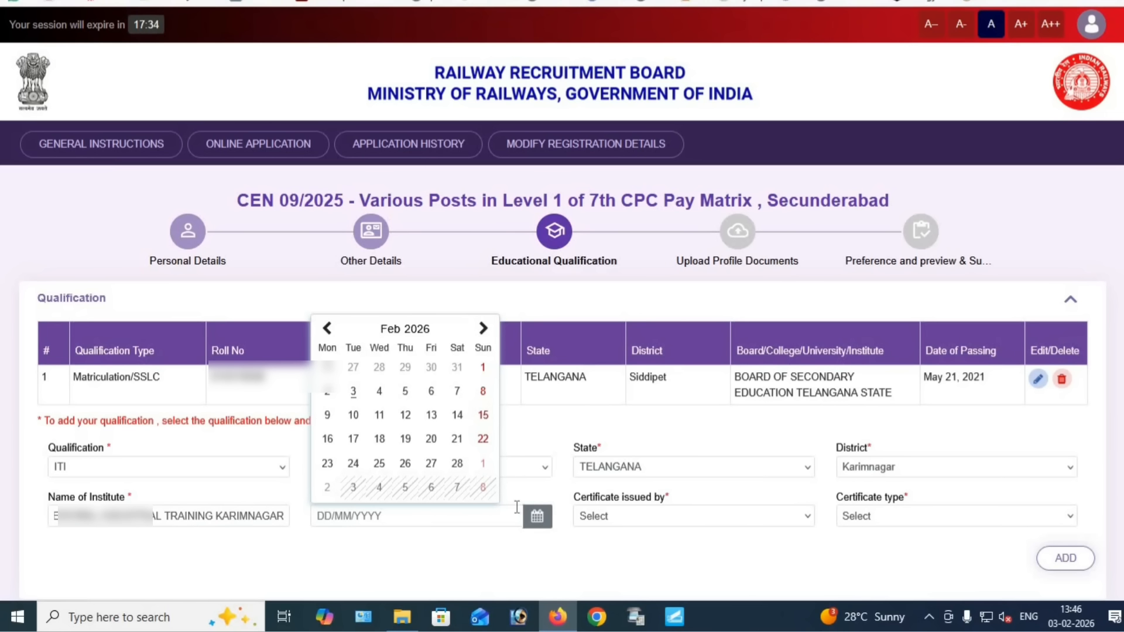
Set the ITI date of passing to 04/09/2025, correcting an initial February pick
{"action": "left_click", "coordinate": [405, 328]}
{"action": "left_click", "coordinate": [371, 420]}
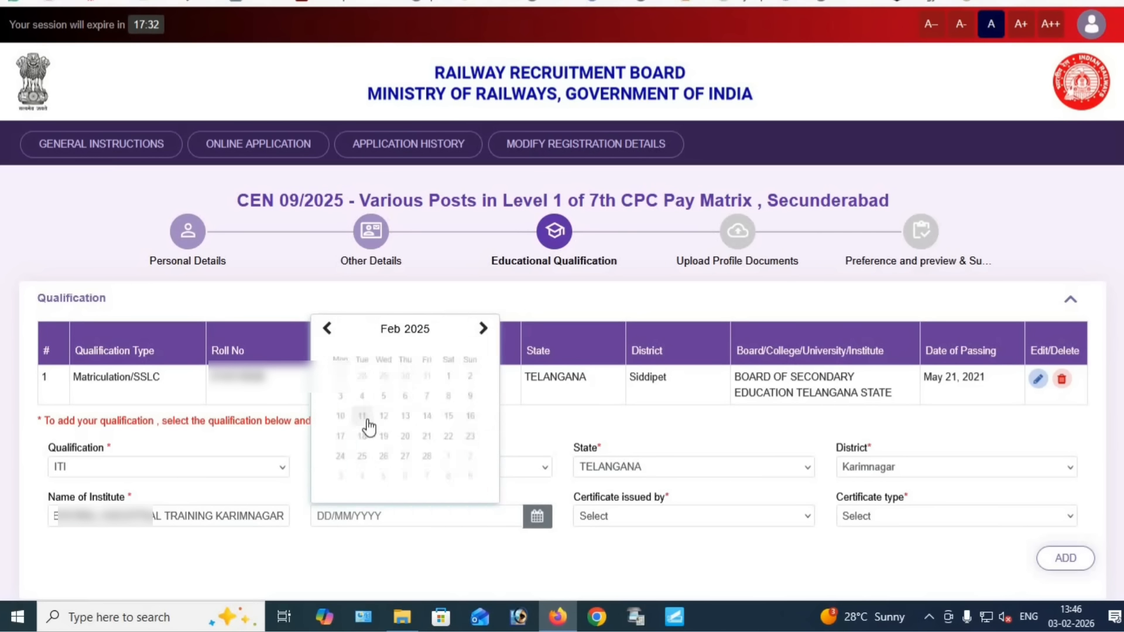
{"action": "left_click", "coordinate": [354, 390]}
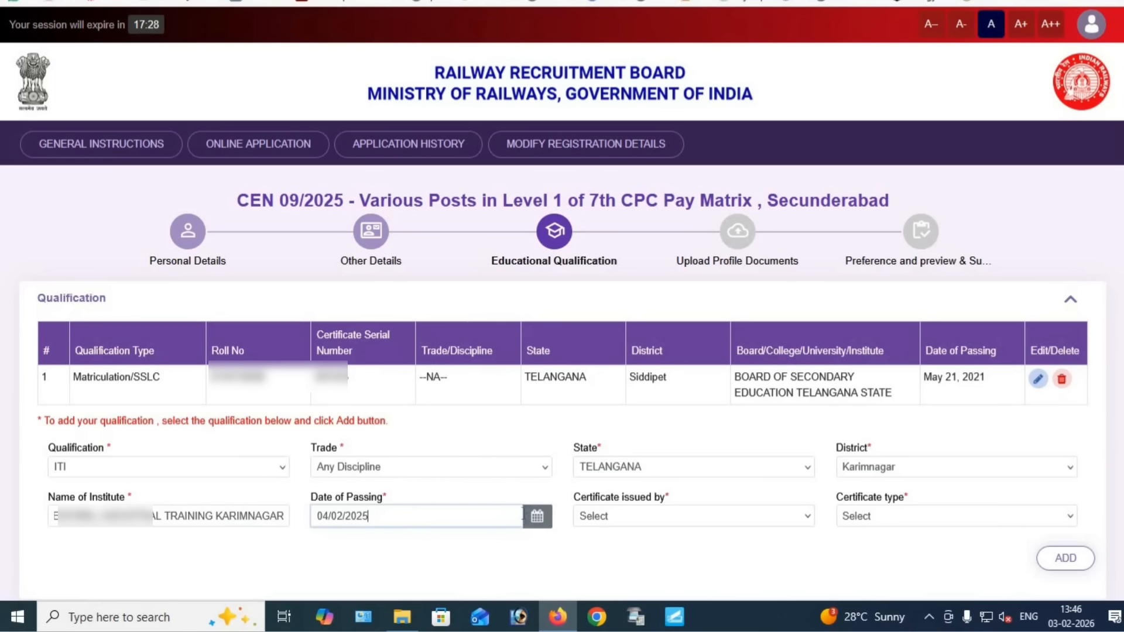
{"action": "left_click", "coordinate": [537, 516]}
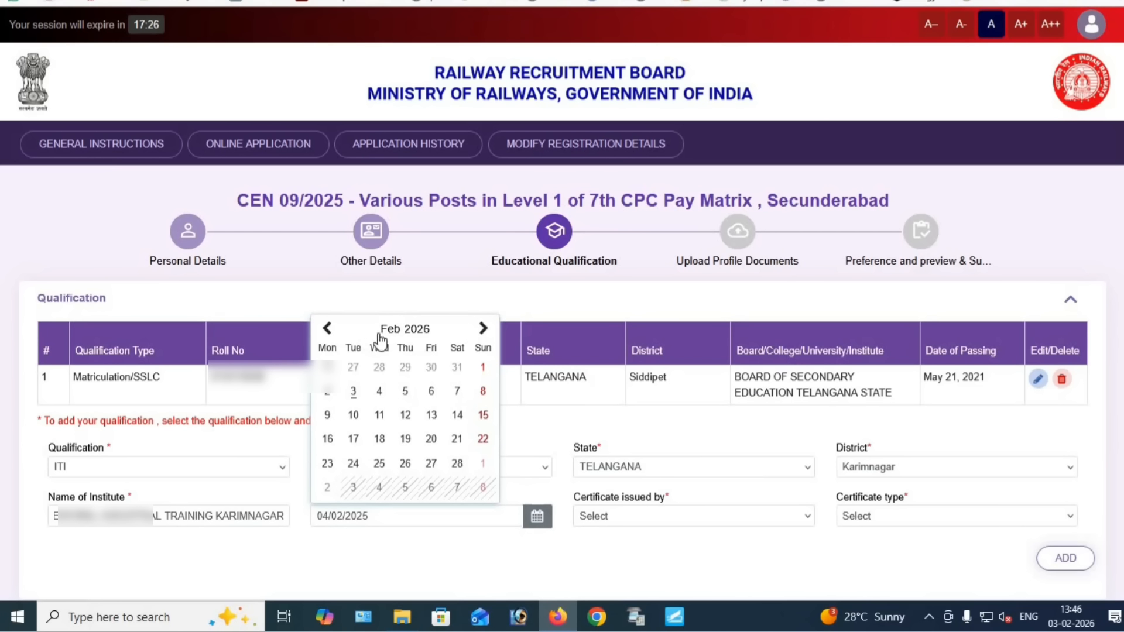
{"action": "left_click", "coordinate": [327, 328]}
{"action": "left_click", "coordinate": [326, 328]}
{"action": "left_click", "coordinate": [326, 328]}
{"action": "left_click", "coordinate": [326, 328]}
{"action": "left_click", "coordinate": [327, 328]}
{"action": "left_click", "coordinate": [327, 328]}
{"action": "left_click", "coordinate": [481, 328]}
{"action": "left_click", "coordinate": [405, 368]}
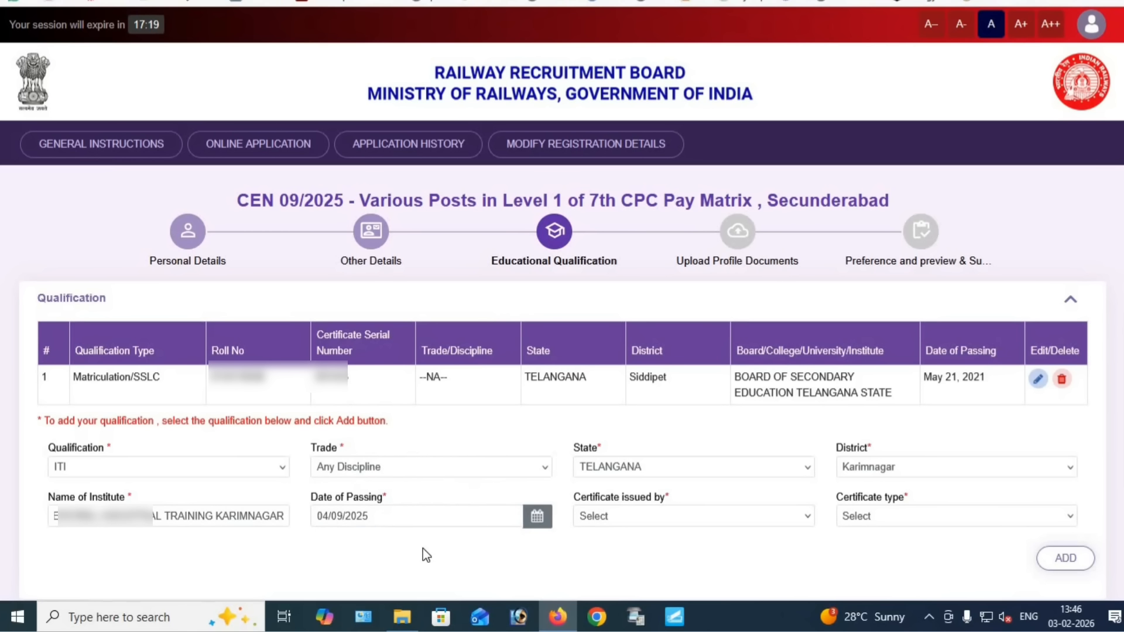
Choose NCVT as issuer and National Trade certificate(NTC), then add the ITI row
{"action": "left_click", "coordinate": [662, 522]}
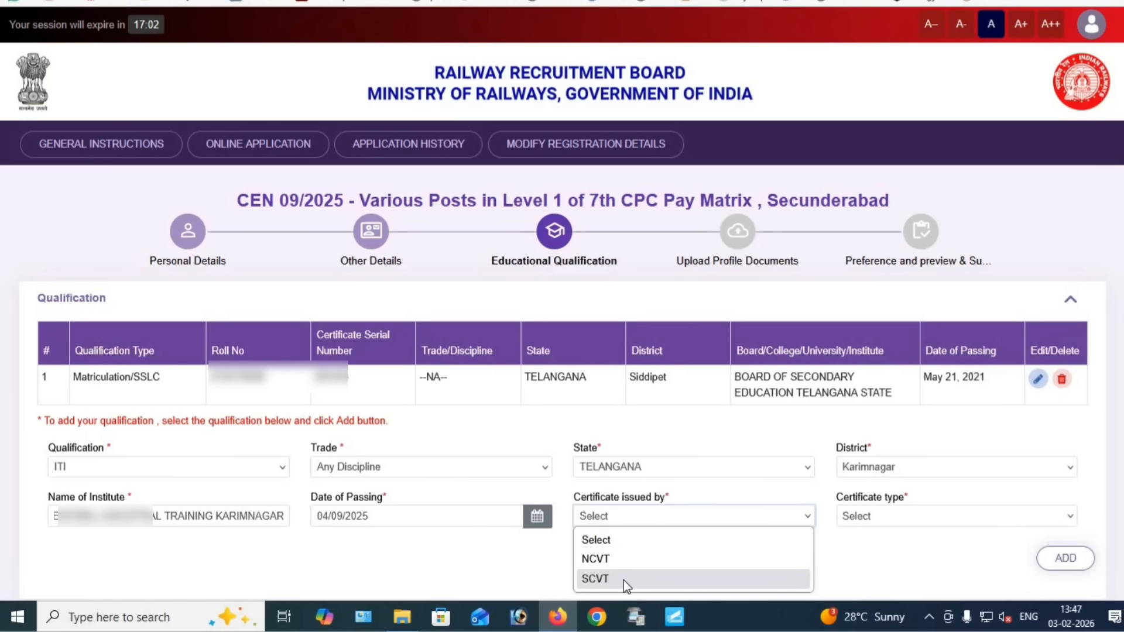
{"action": "left_click", "coordinate": [621, 560]}
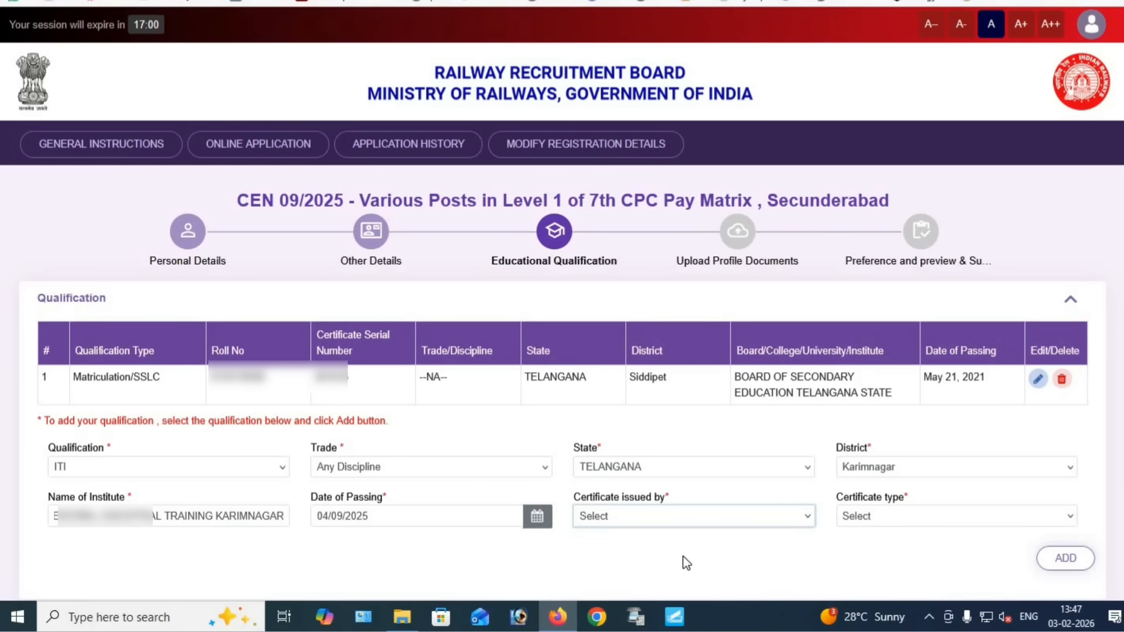
{"action": "left_click", "coordinate": [916, 517]}
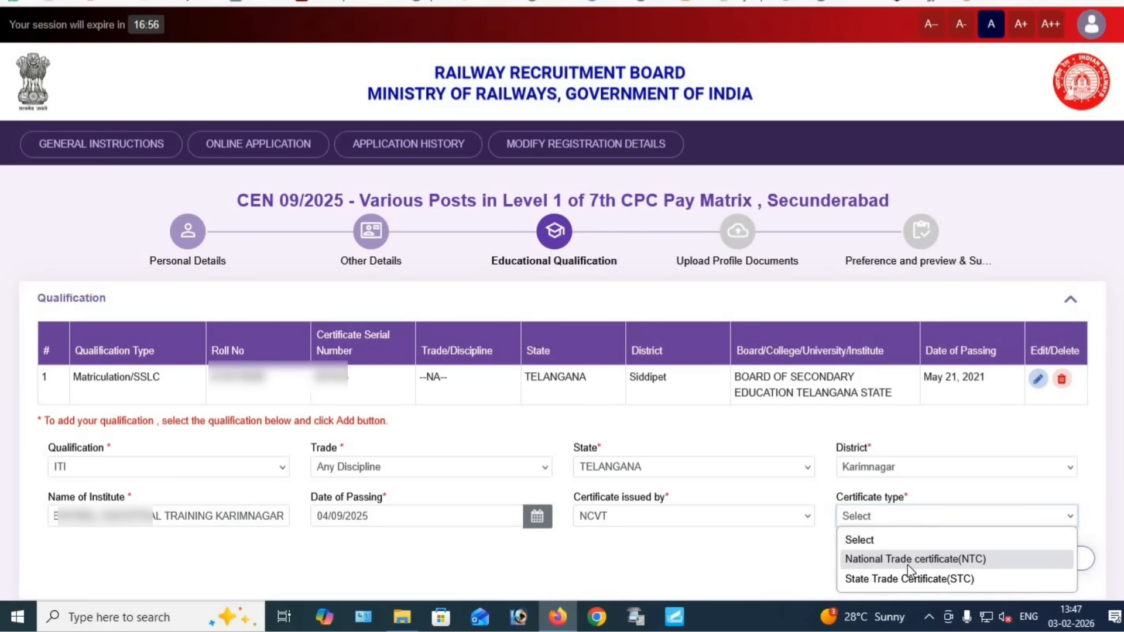
{"action": "left_click", "coordinate": [909, 560]}
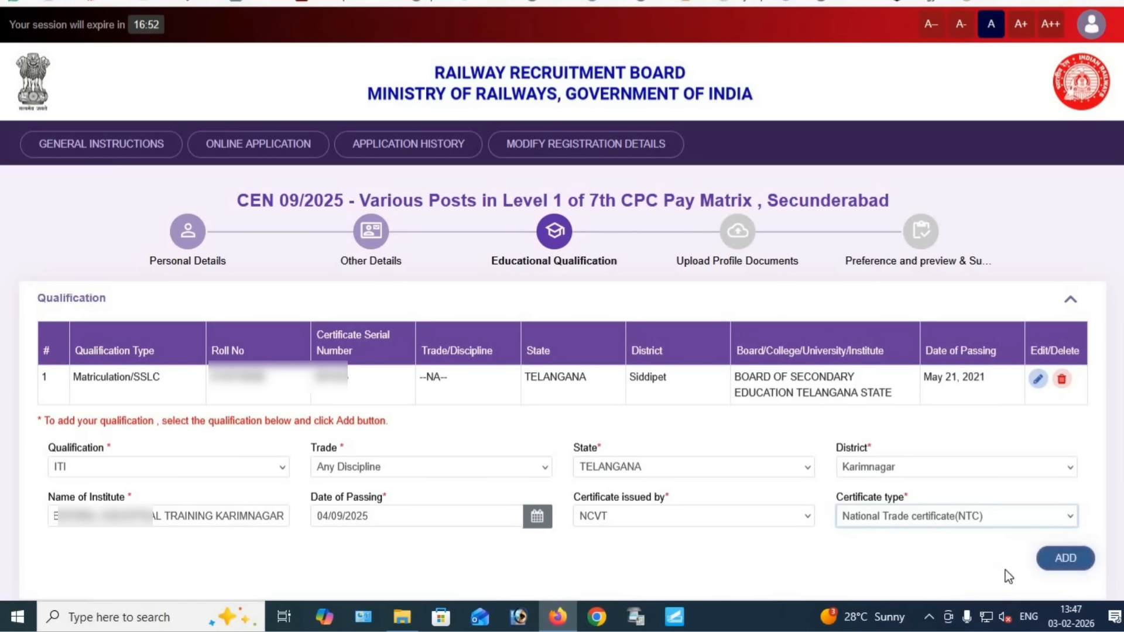
{"action": "left_click", "coordinate": [1048, 559]}
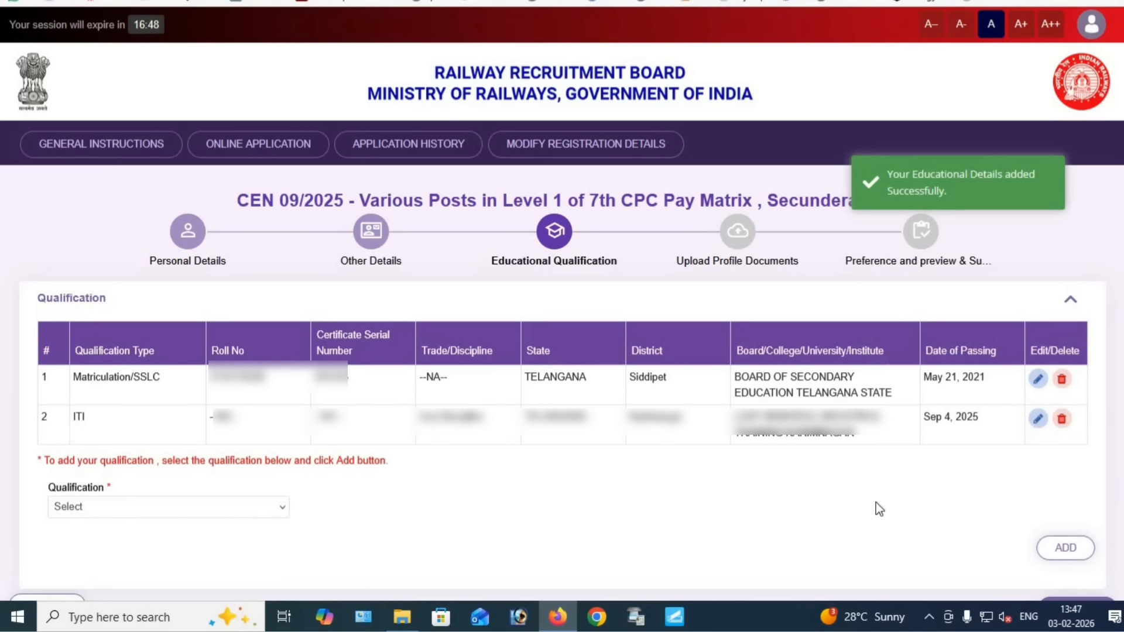
Leave the qualification list unchanged and continue to the profile documents upload step
{"action": "scroll", "coordinate": [909, 456], "scroll_direction": "down", "scroll_amount": 2}
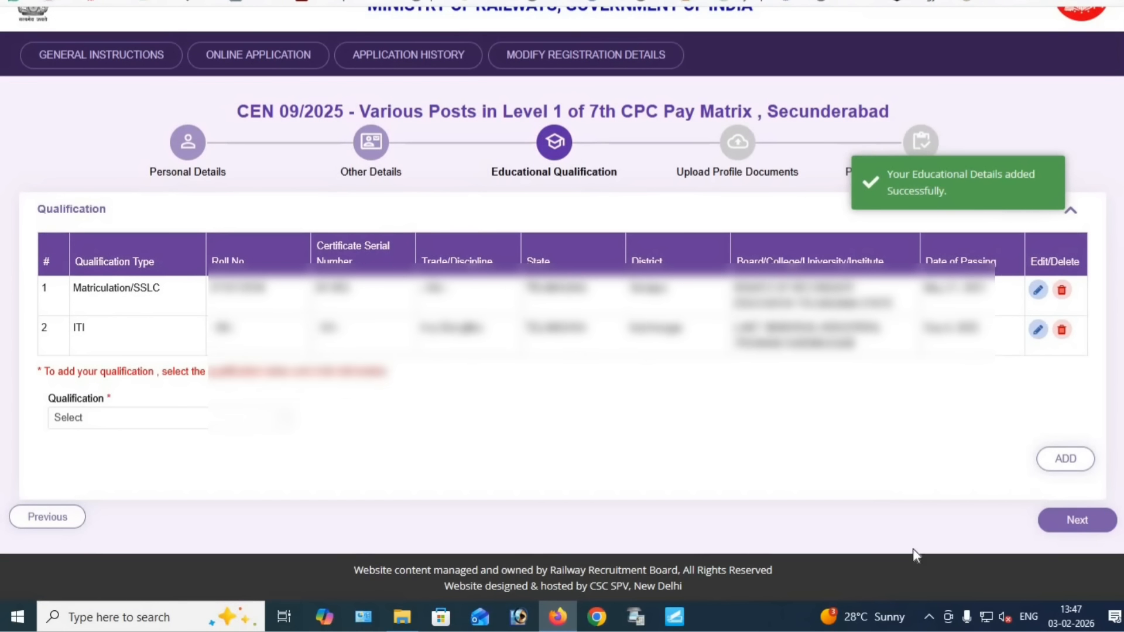
{"action": "left_click", "coordinate": [192, 417]}
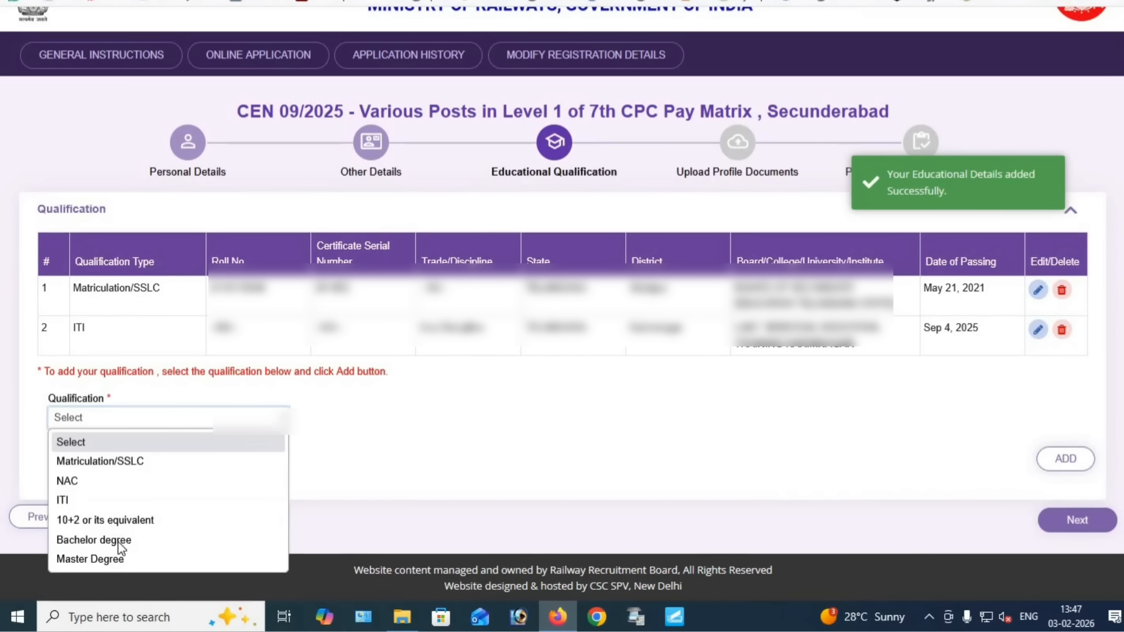
{"action": "left_click", "coordinate": [212, 486]}
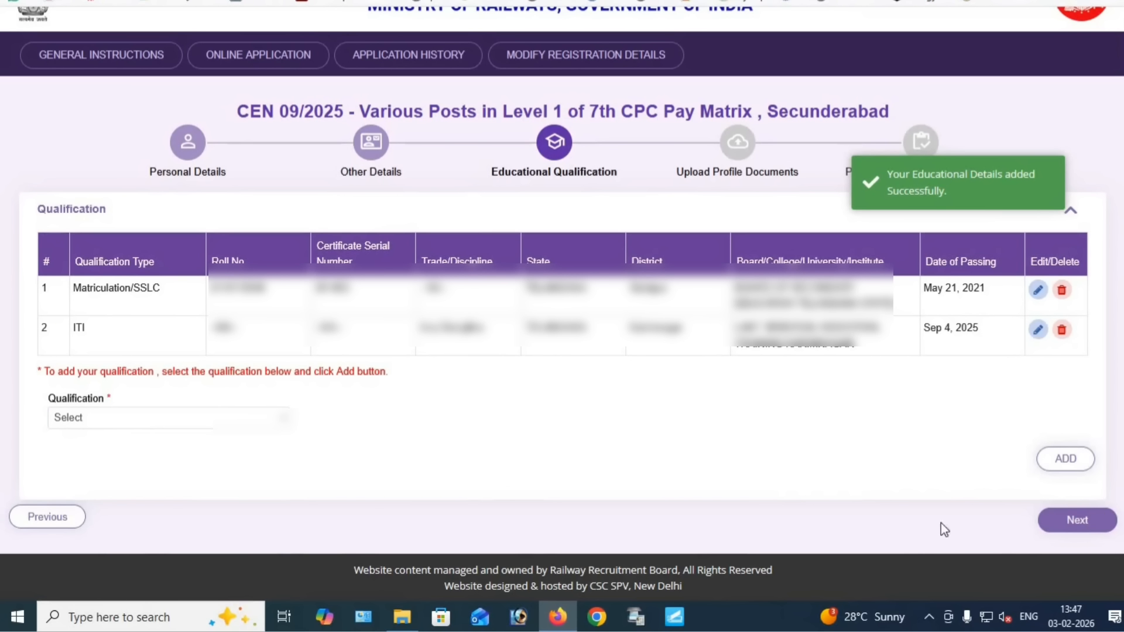
{"action": "left_click", "coordinate": [1096, 520]}
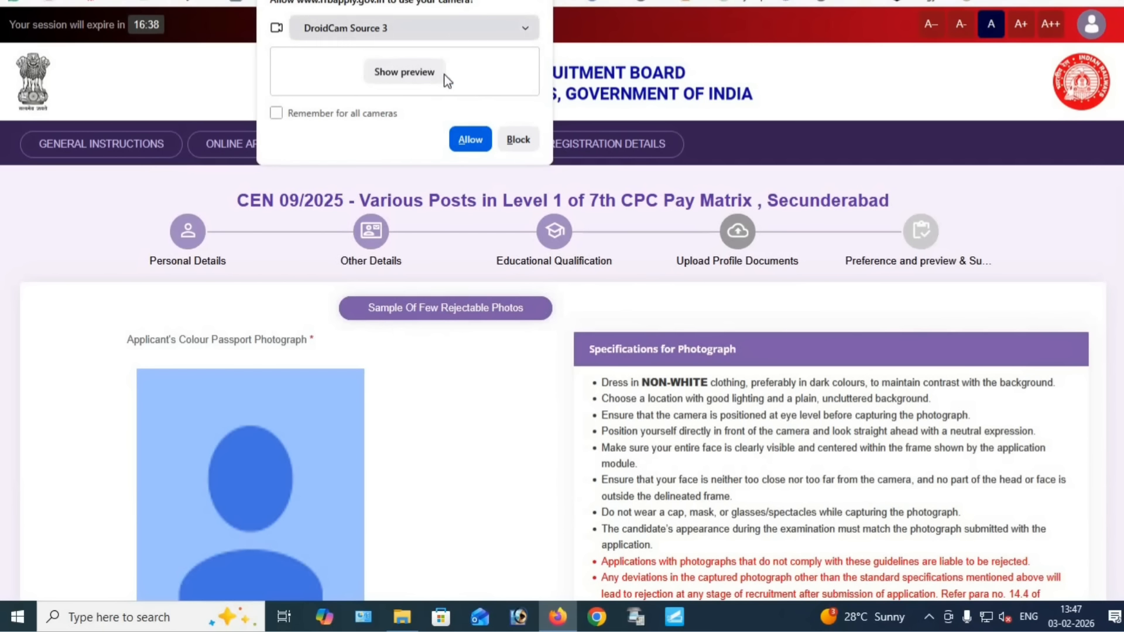
Allow camera access, answer No to 'Are you a twin?', and capture the live passport photo
{"action": "left_click", "coordinate": [480, 149]}
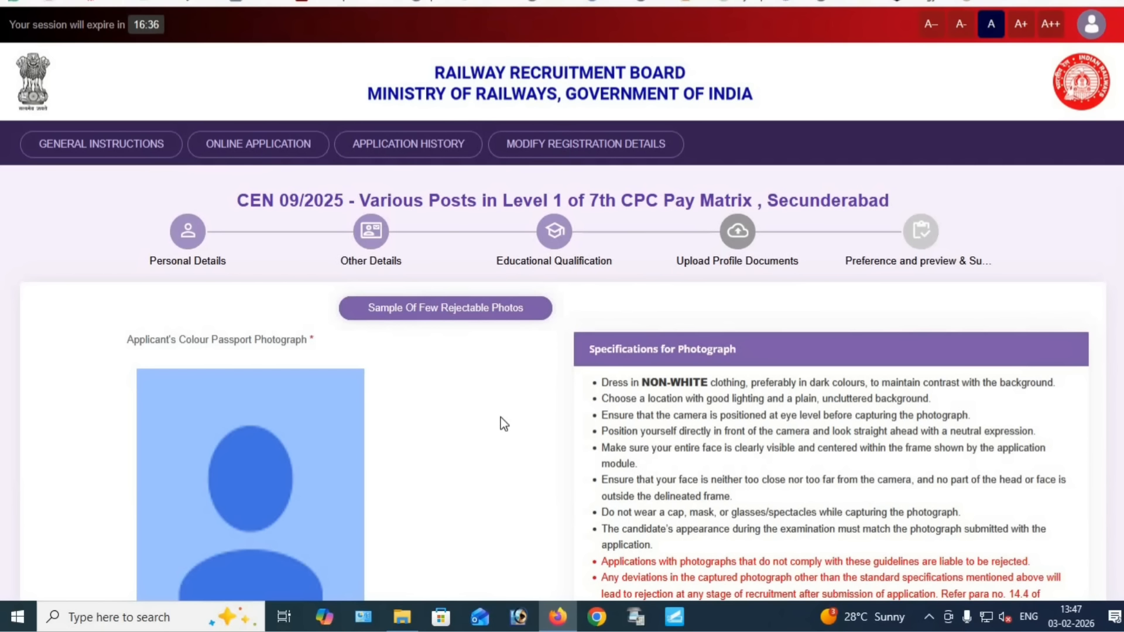
{"action": "scroll", "coordinate": [507, 423], "scroll_direction": "down", "scroll_amount": 4}
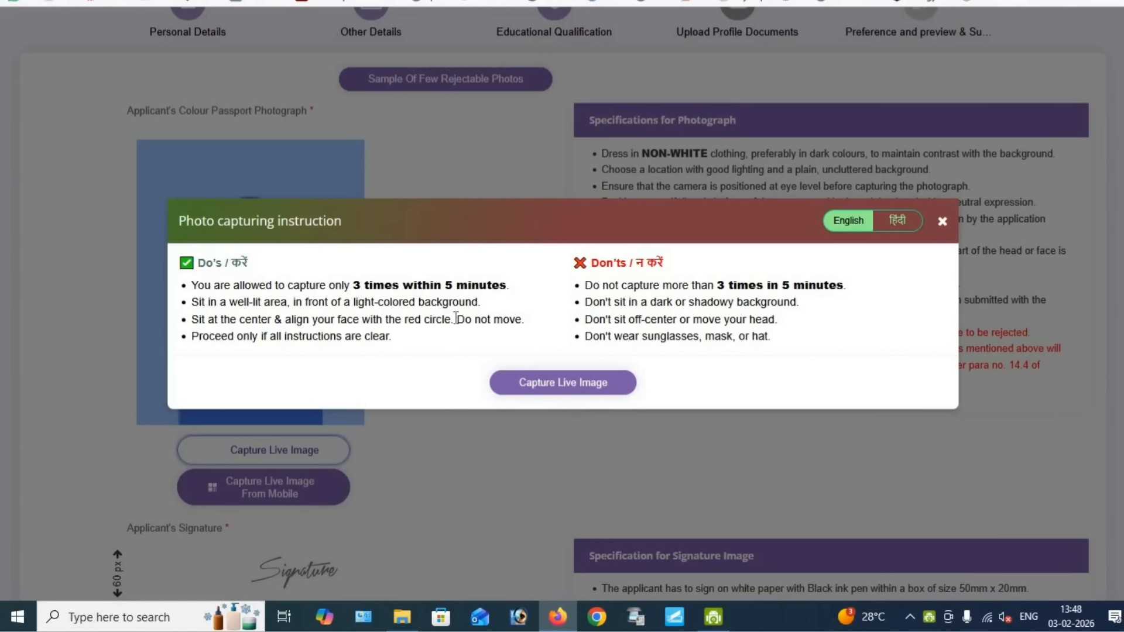
{"action": "left_click_drag", "start_coordinate": [714, 286], "coordinate": [837, 287]}
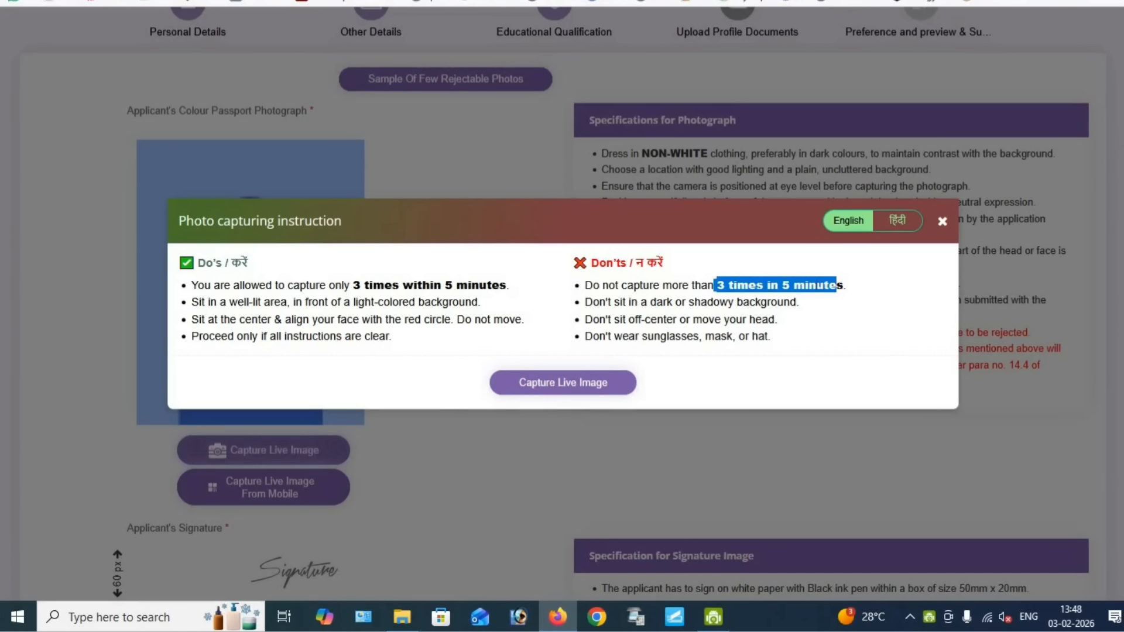
{"action": "left_click", "coordinate": [552, 384]}
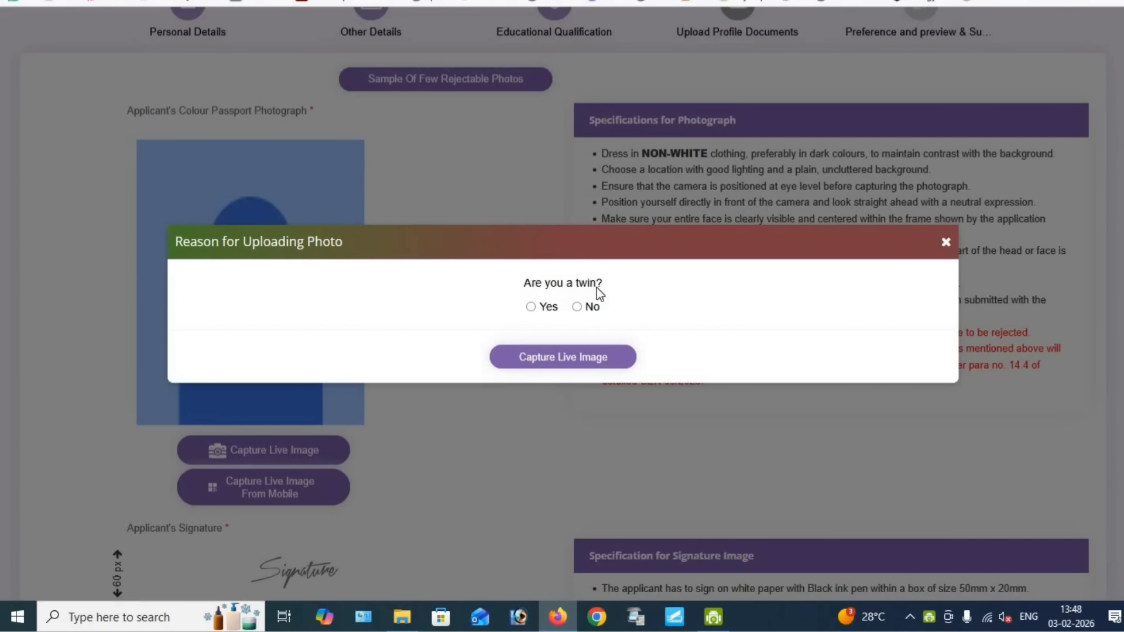
{"action": "left_click", "coordinate": [577, 307]}
{"action": "left_click", "coordinate": [567, 367]}
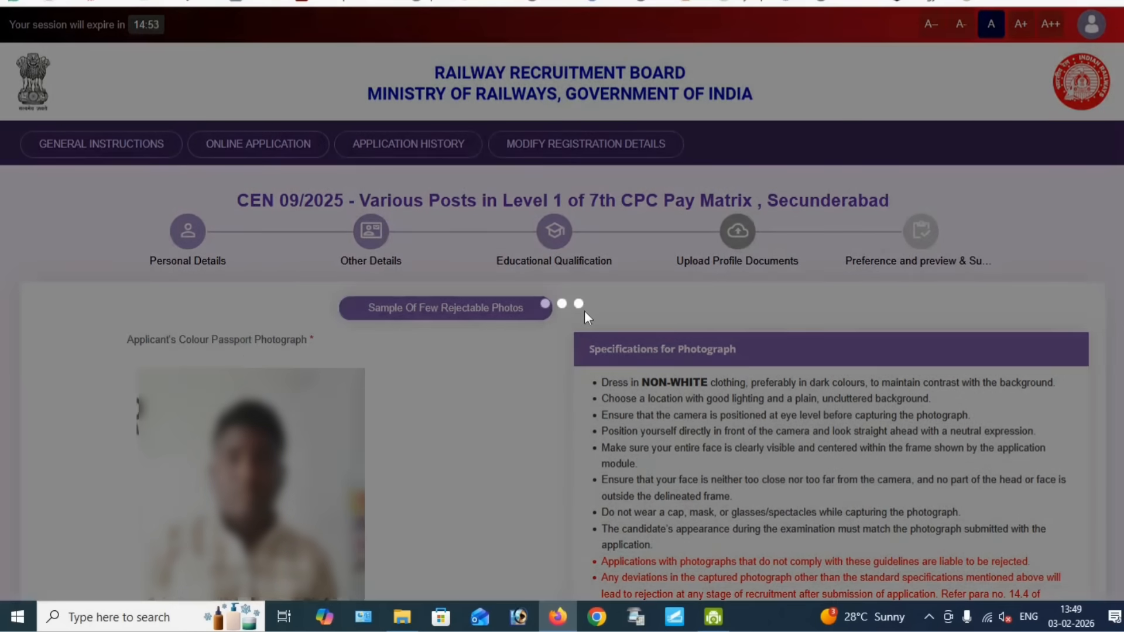
{"action": "scroll", "coordinate": [488, 455], "scroll_direction": "down", "scroll_amount": 5}
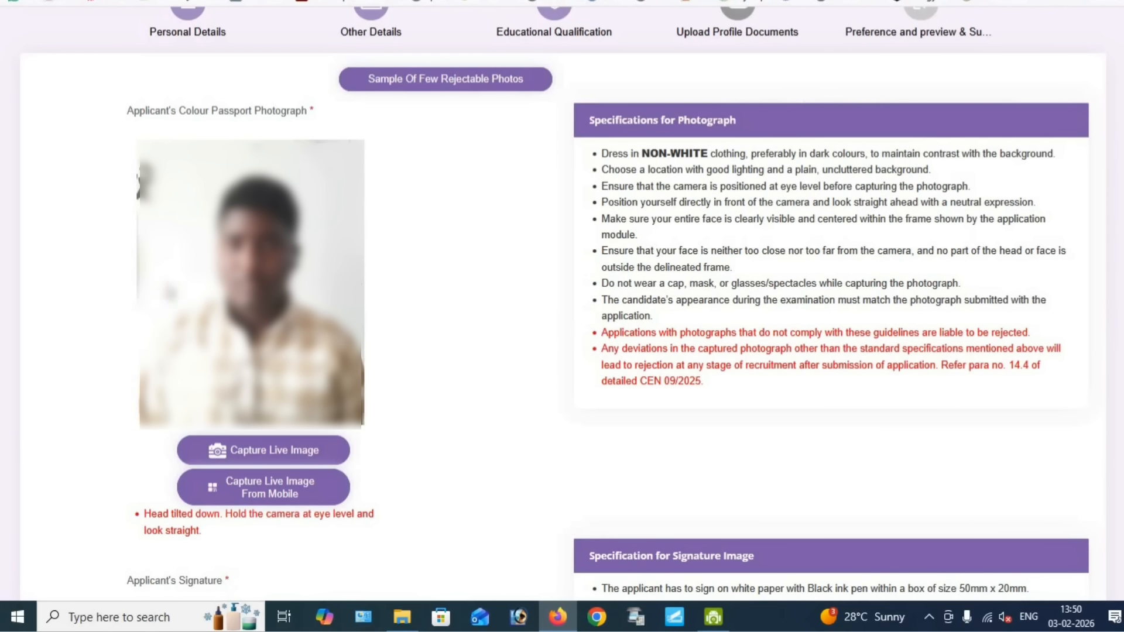
{"action": "scroll", "coordinate": [549, 377], "scroll_direction": "down", "scroll_amount": 5}
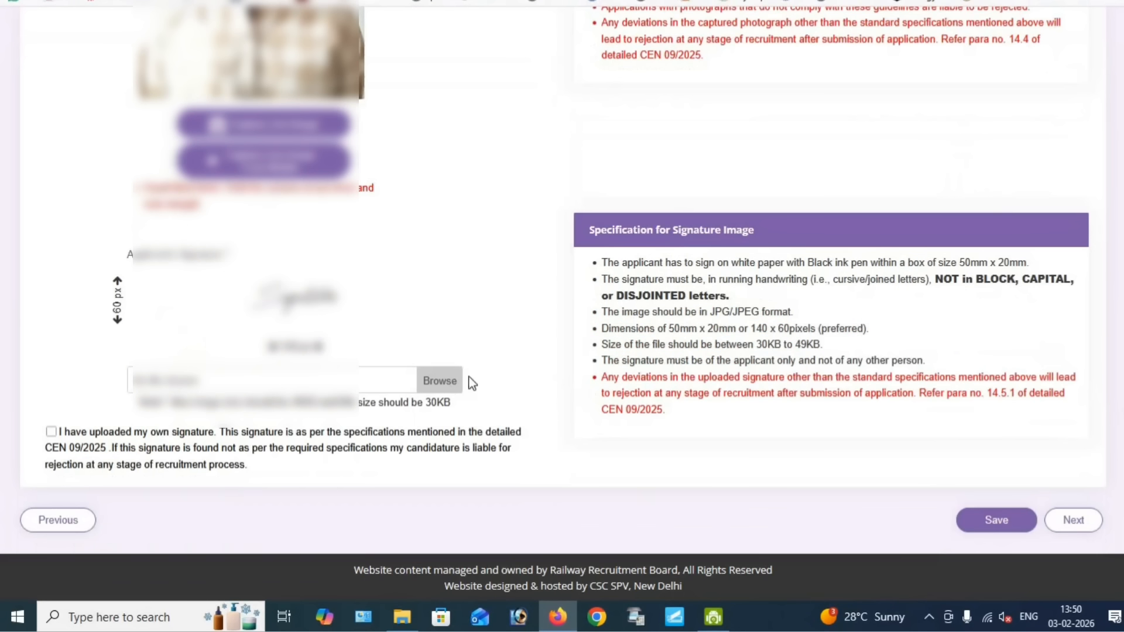
{"action": "left_click_drag", "start_coordinate": [291, 402], "coordinate": [319, 402]}
{"action": "left_click_drag", "start_coordinate": [418, 403], "coordinate": [453, 408]}
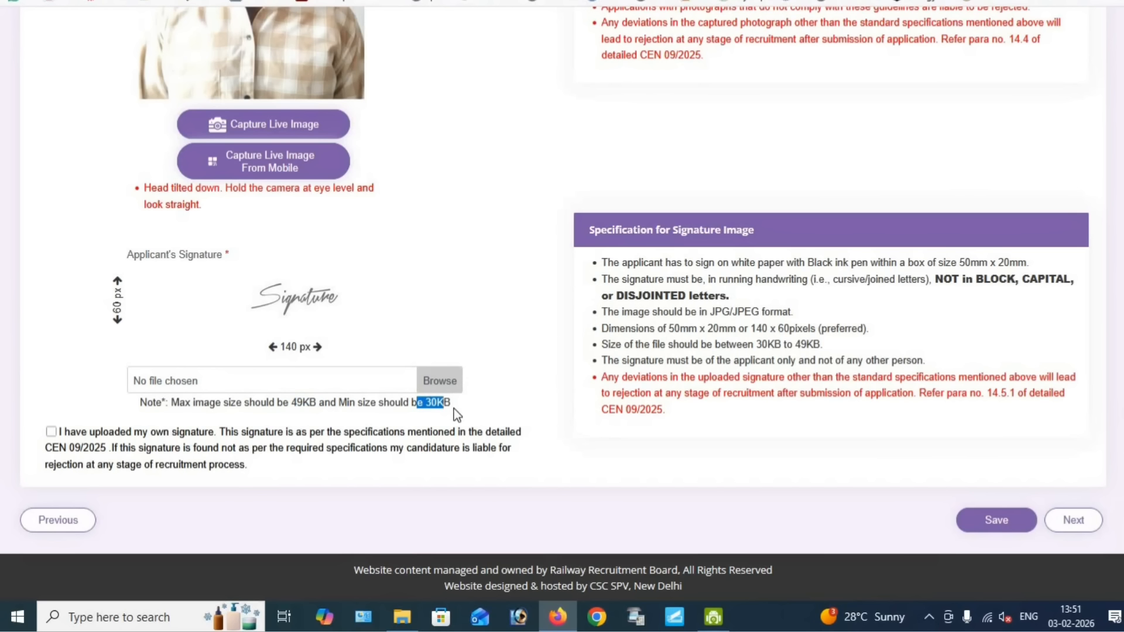
{"action": "left_click", "coordinate": [437, 408]}
{"action": "left_click_drag", "start_coordinate": [350, 403], "coordinate": [444, 405]}
{"action": "left_click_drag", "start_coordinate": [292, 403], "coordinate": [320, 407]}
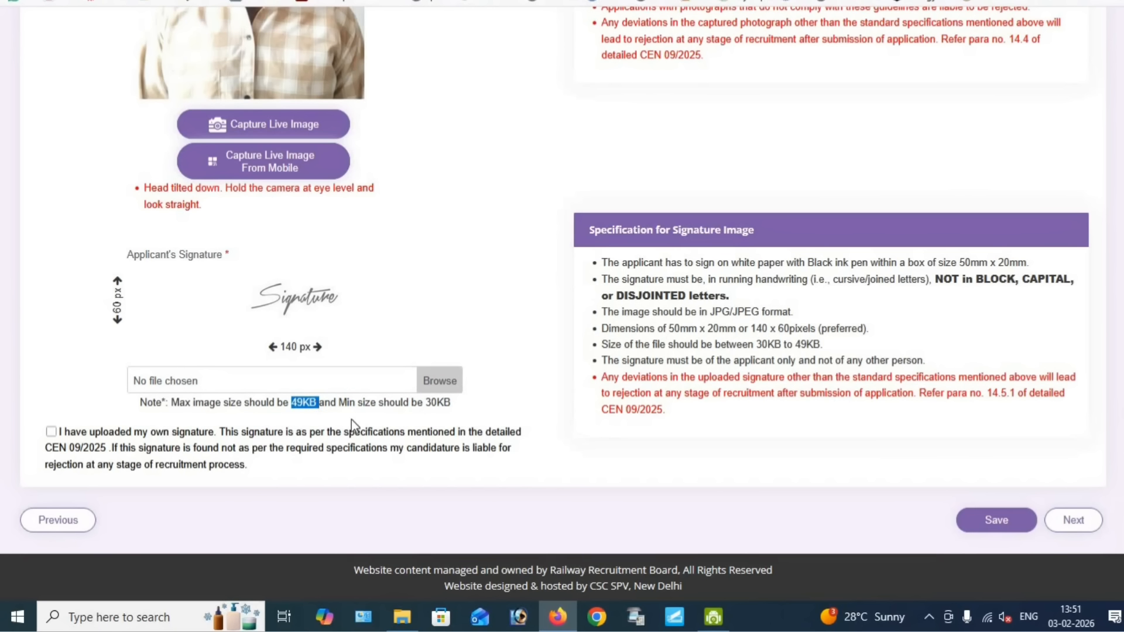
{"action": "left_click", "coordinate": [421, 413]}
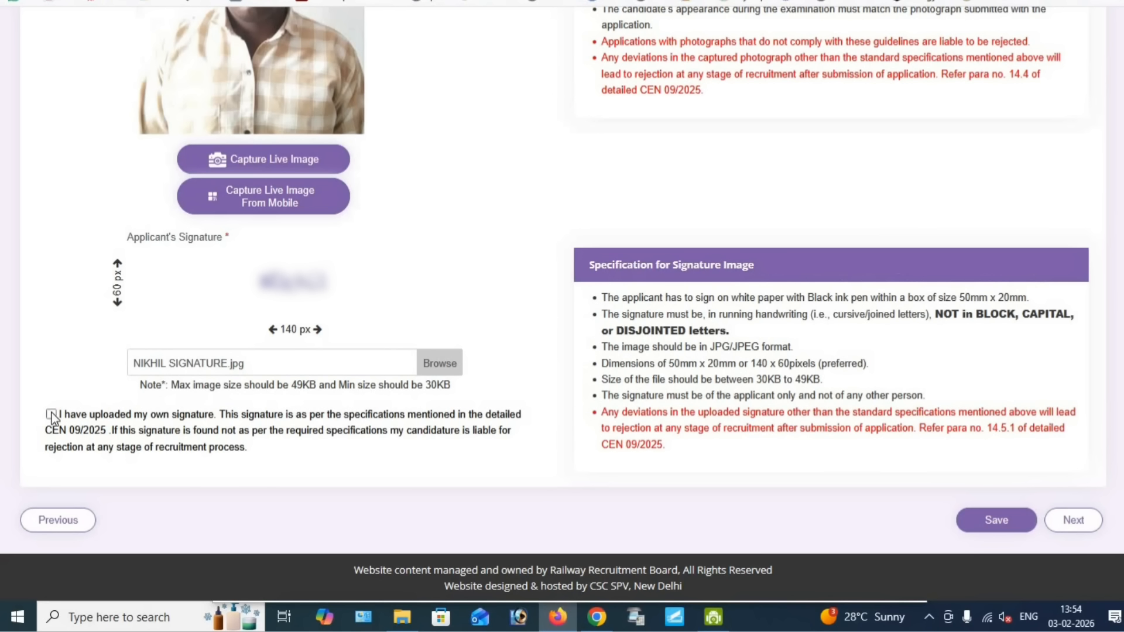
{"action": "left_click", "coordinate": [52, 415]}
{"action": "left_click", "coordinate": [990, 522]}
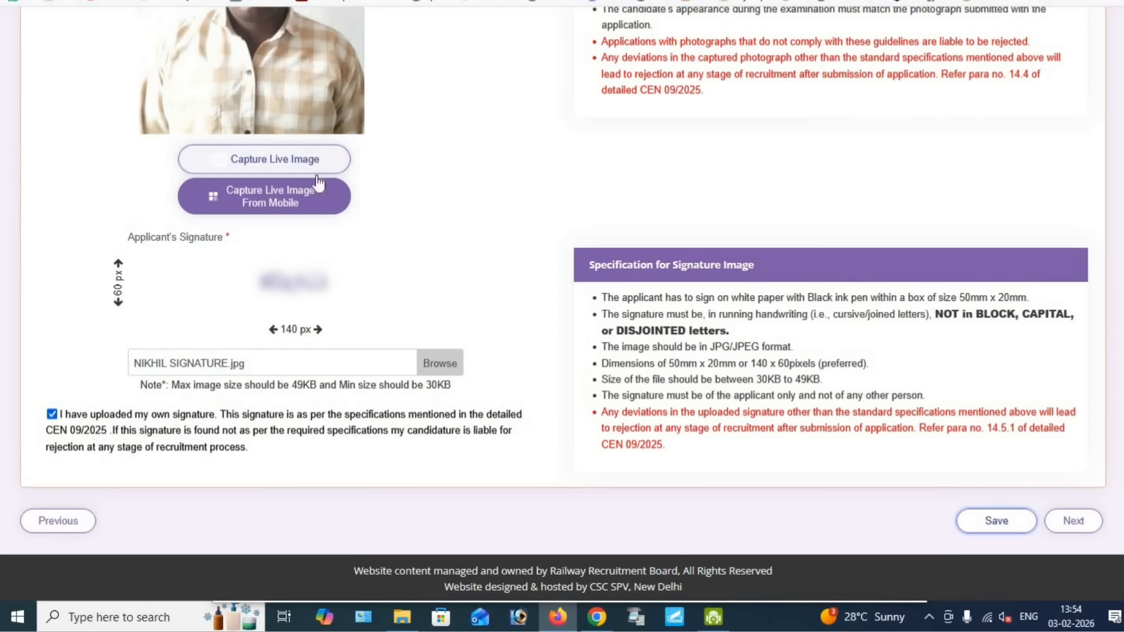
{"action": "scroll", "coordinate": [677, 408], "scroll_direction": "up", "scroll_amount": 5}
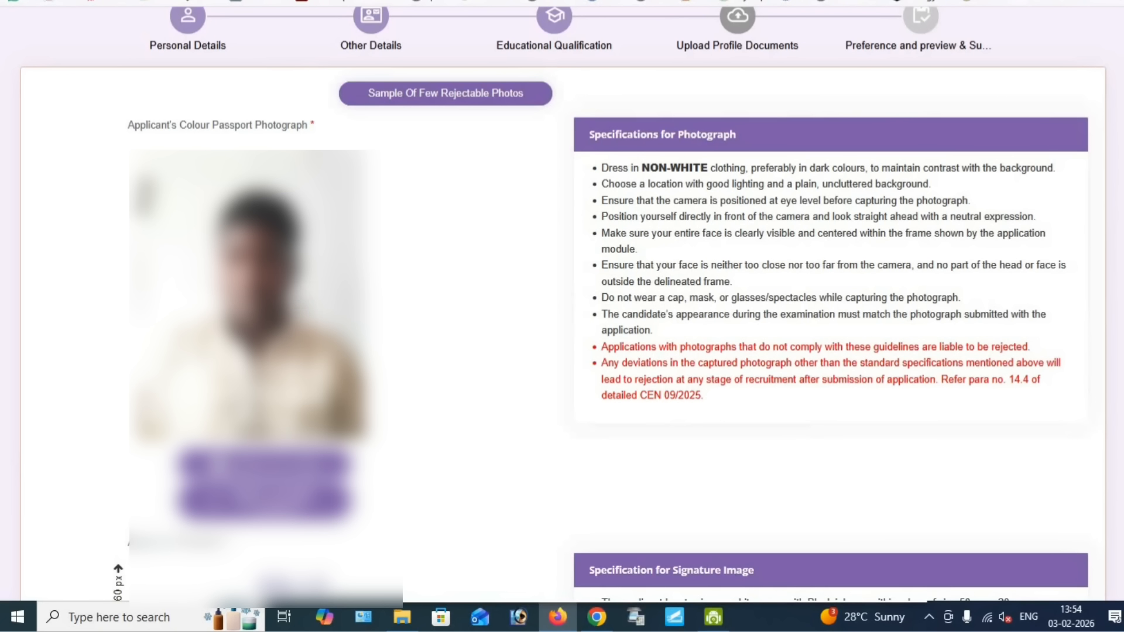
{"action": "left_click", "coordinate": [450, 98]}
{"action": "scroll", "coordinate": [464, 413], "scroll_direction": "down", "scroll_amount": 5}
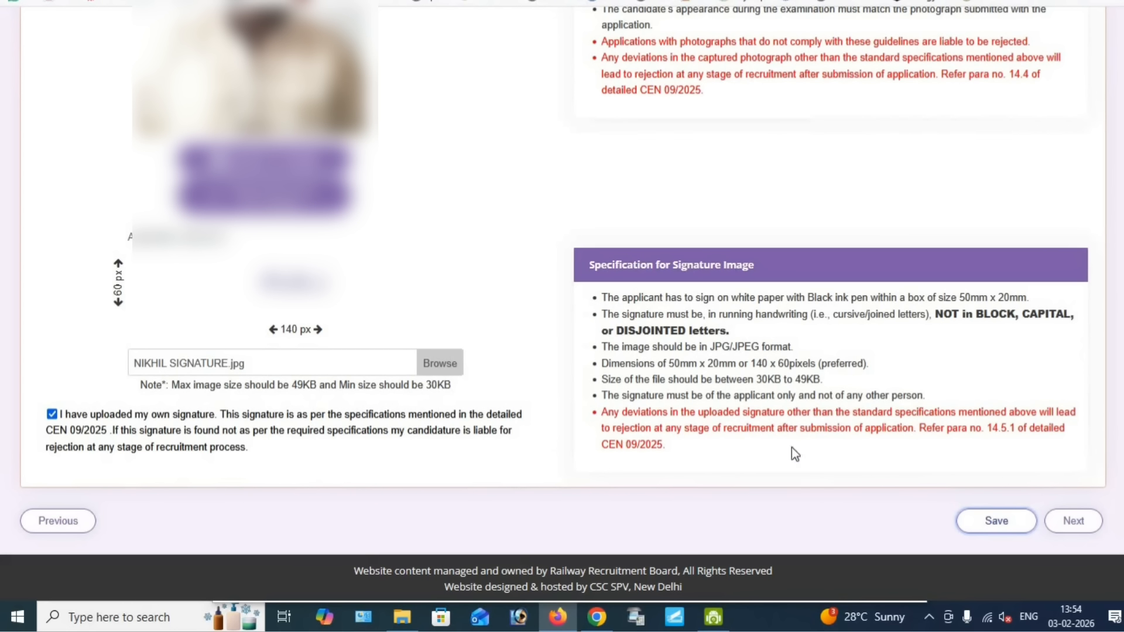
{"action": "scroll", "coordinate": [794, 353], "scroll_direction": "up", "scroll_amount": 8}
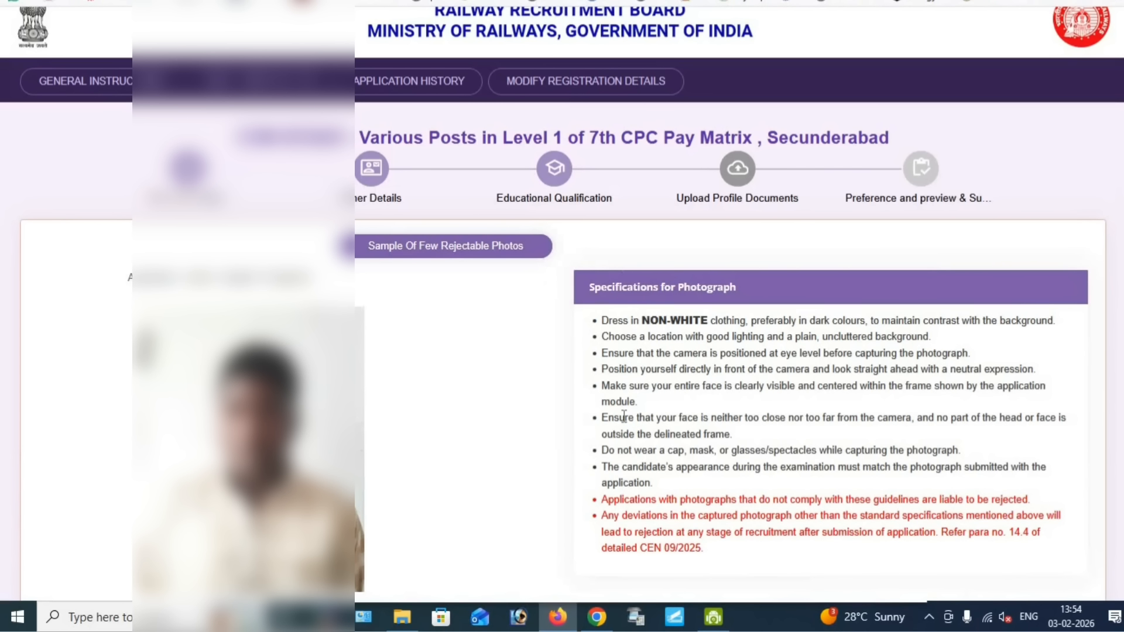
{"action": "scroll", "coordinate": [624, 416], "scroll_direction": "down", "scroll_amount": 4}
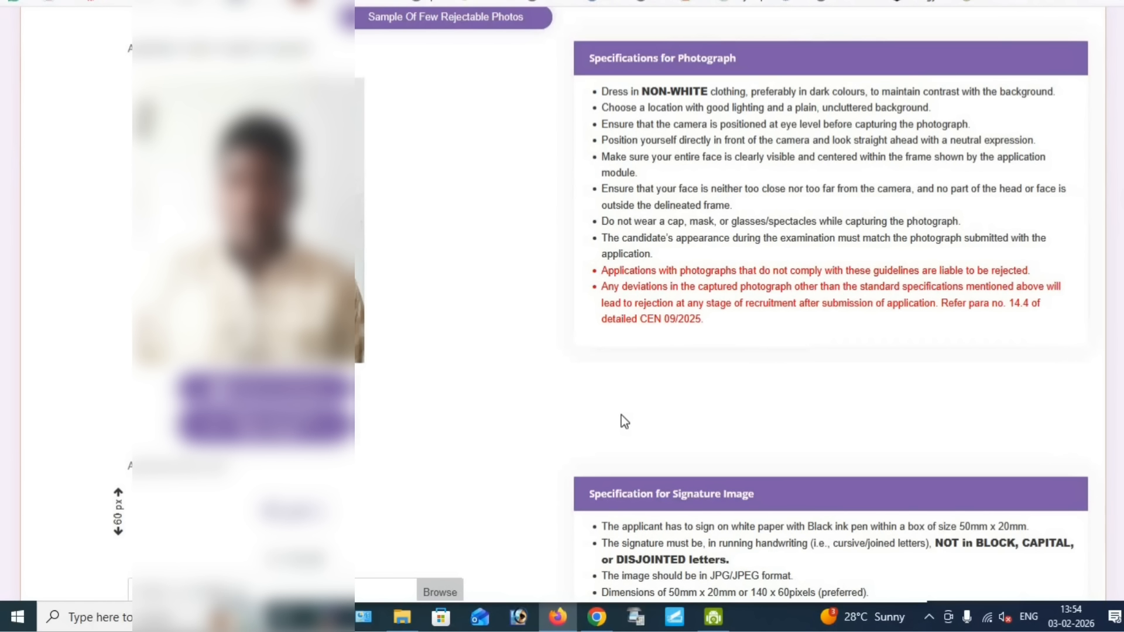
{"action": "scroll", "coordinate": [523, 387], "scroll_direction": "down", "scroll_amount": 4}
{"action": "left_click", "coordinate": [989, 520]}
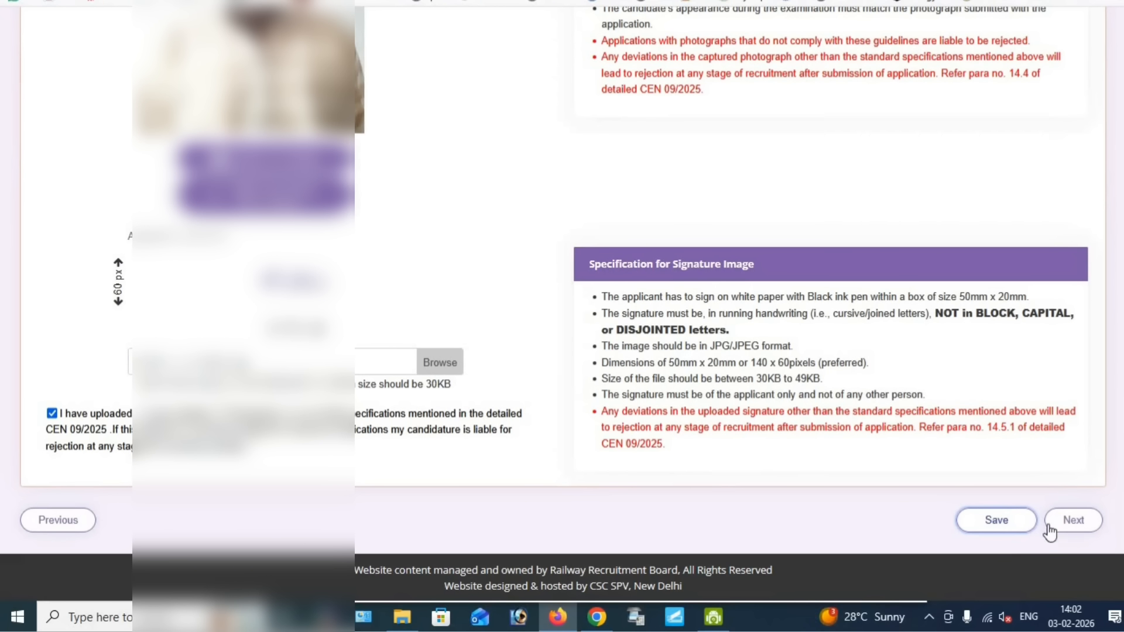
Add all ten eligible SCR posts to the preference list, ending with Pointsman B
{"action": "left_click", "coordinate": [1079, 522]}
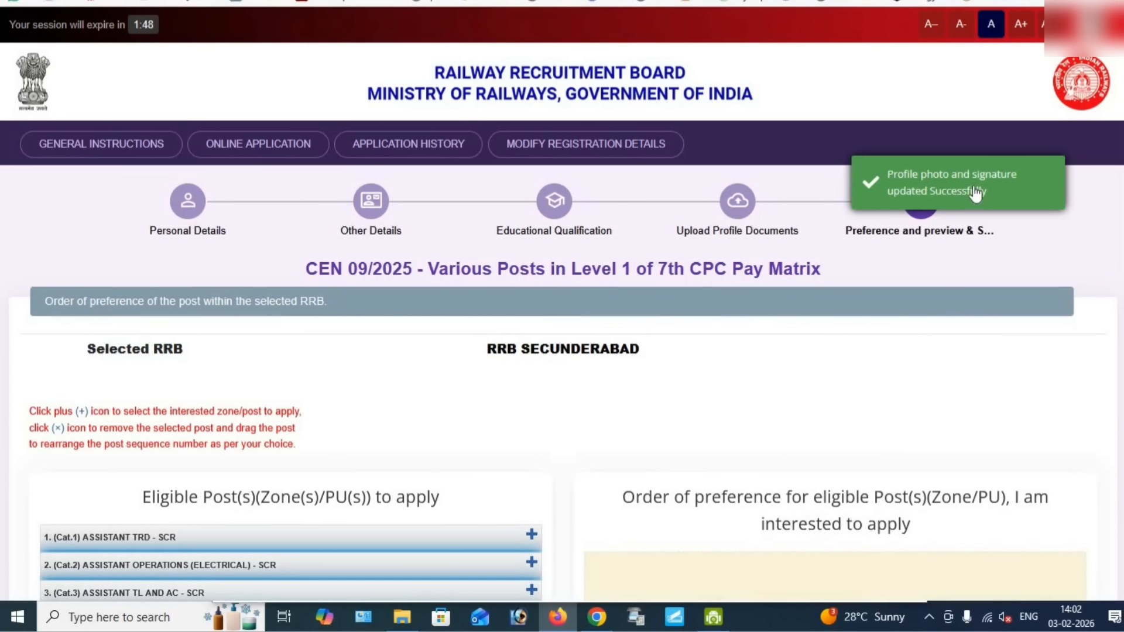
{"action": "scroll", "coordinate": [541, 398], "scroll_direction": "down", "scroll_amount": 6}
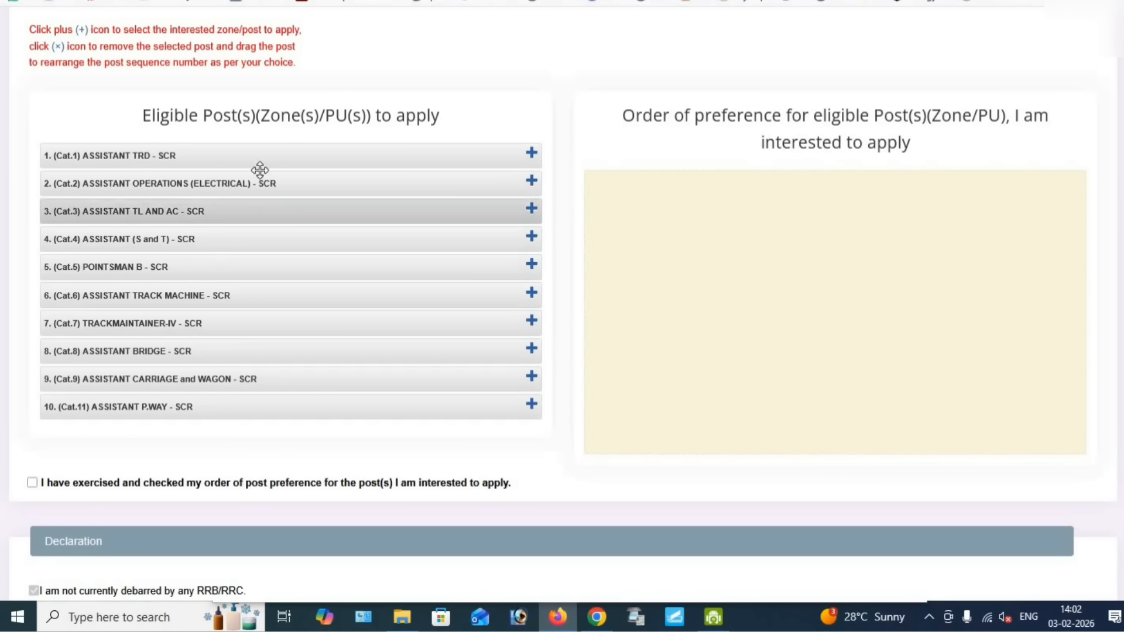
{"action": "left_click", "coordinate": [533, 157]}
{"action": "left_click", "coordinate": [532, 181]}
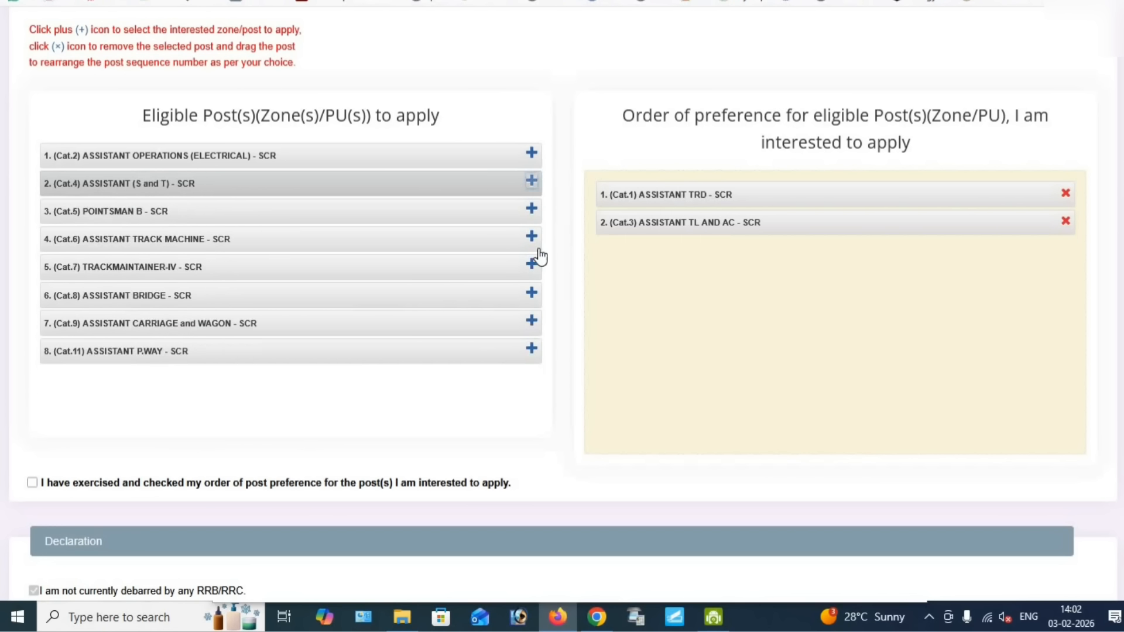
{"action": "left_click", "coordinate": [531, 293]}
{"action": "left_click", "coordinate": [532, 208]}
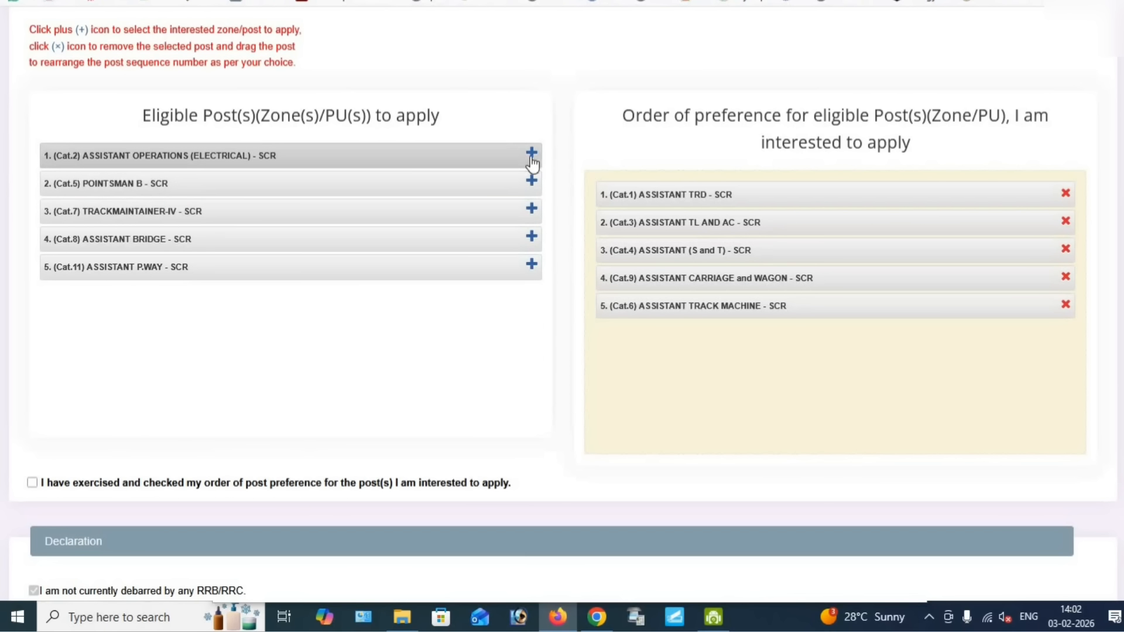
{"action": "left_click", "coordinate": [532, 157]}
{"action": "left_click", "coordinate": [531, 182]}
{"action": "left_click", "coordinate": [531, 210]}
{"action": "left_click", "coordinate": [532, 181]}
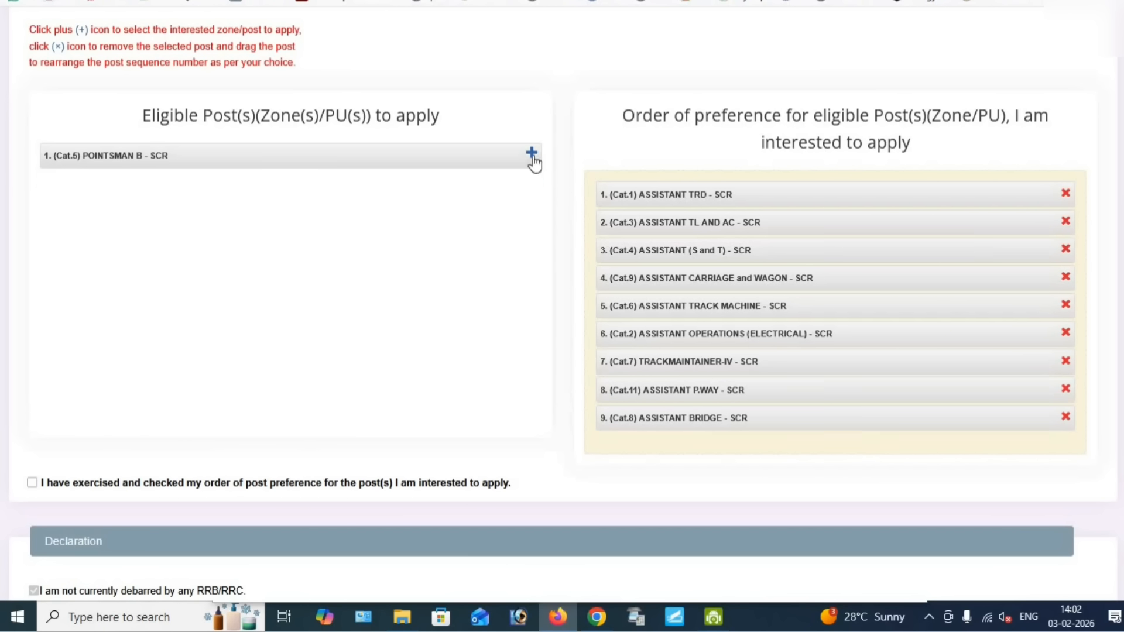
{"action": "left_click", "coordinate": [532, 156]}
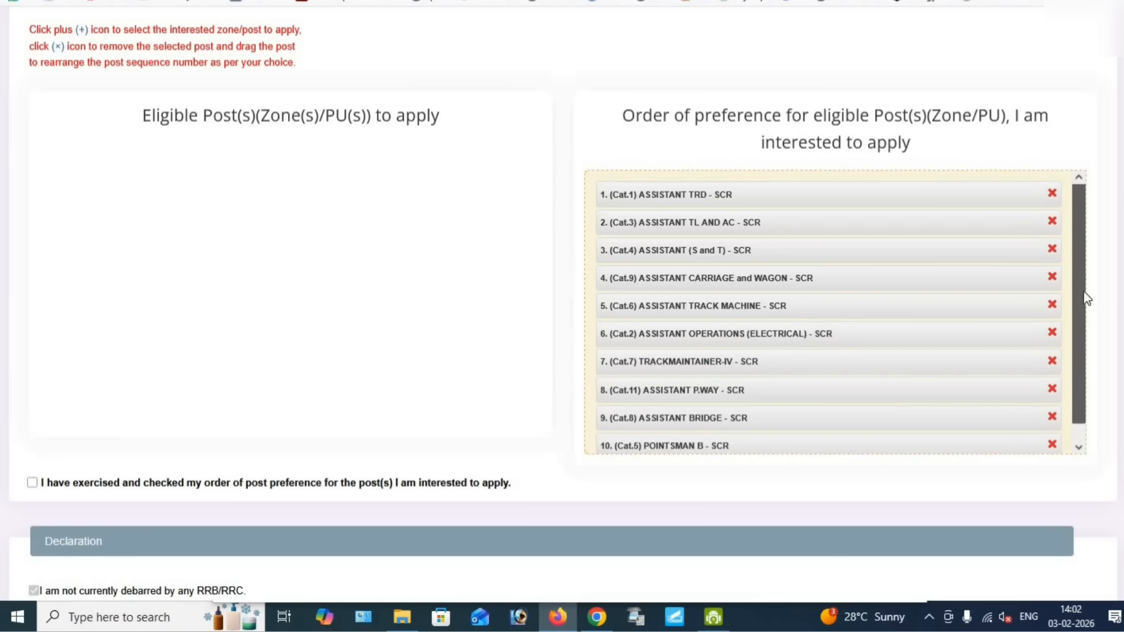
Move TRACKMAINTAINER-IV higher and Assistant Track Machine to sixth, then confirm the order
{"action": "scroll", "coordinate": [1086, 298], "scroll_direction": "down", "scroll_amount": 1}
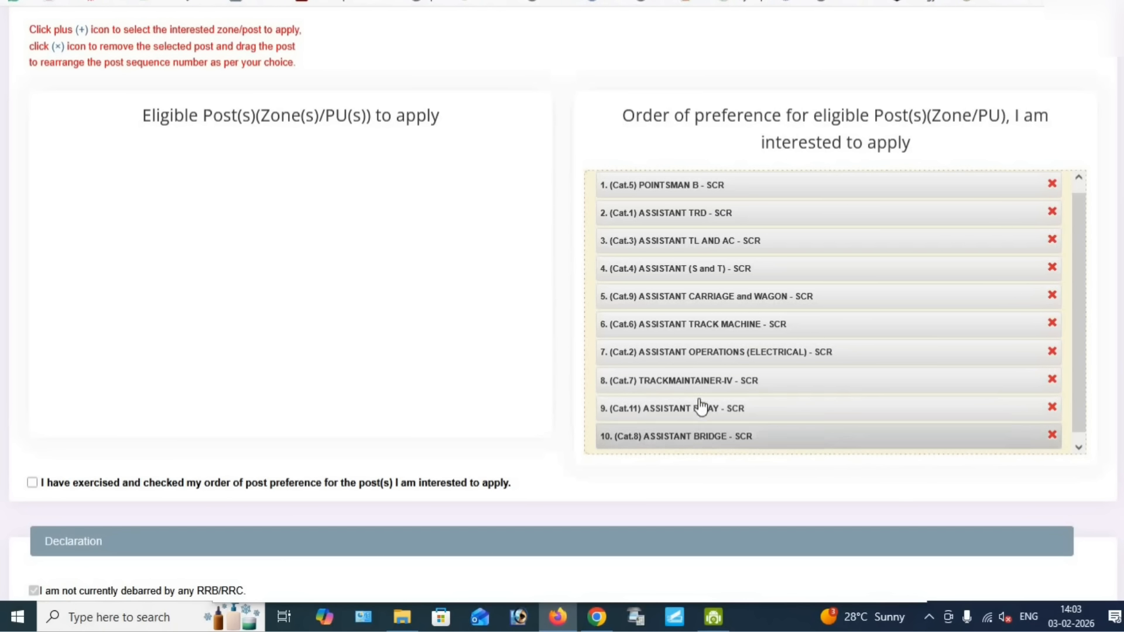
{"action": "left_click_drag", "start_coordinate": [677, 388], "coordinate": [677, 218]}
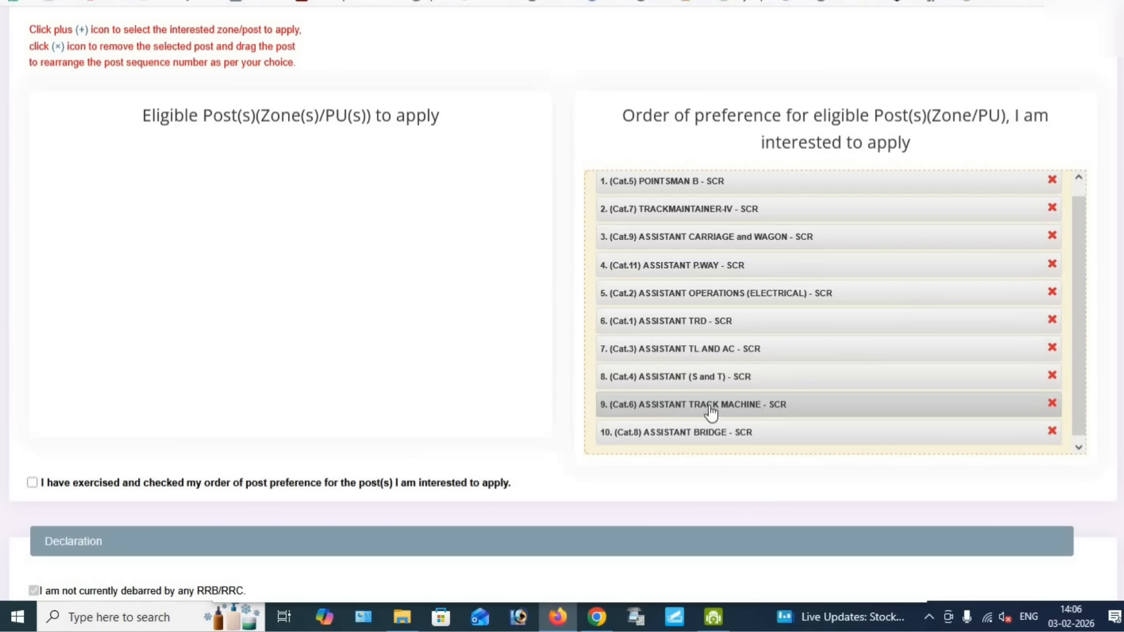
{"action": "left_click_drag", "start_coordinate": [700, 403], "coordinate": [711, 321]}
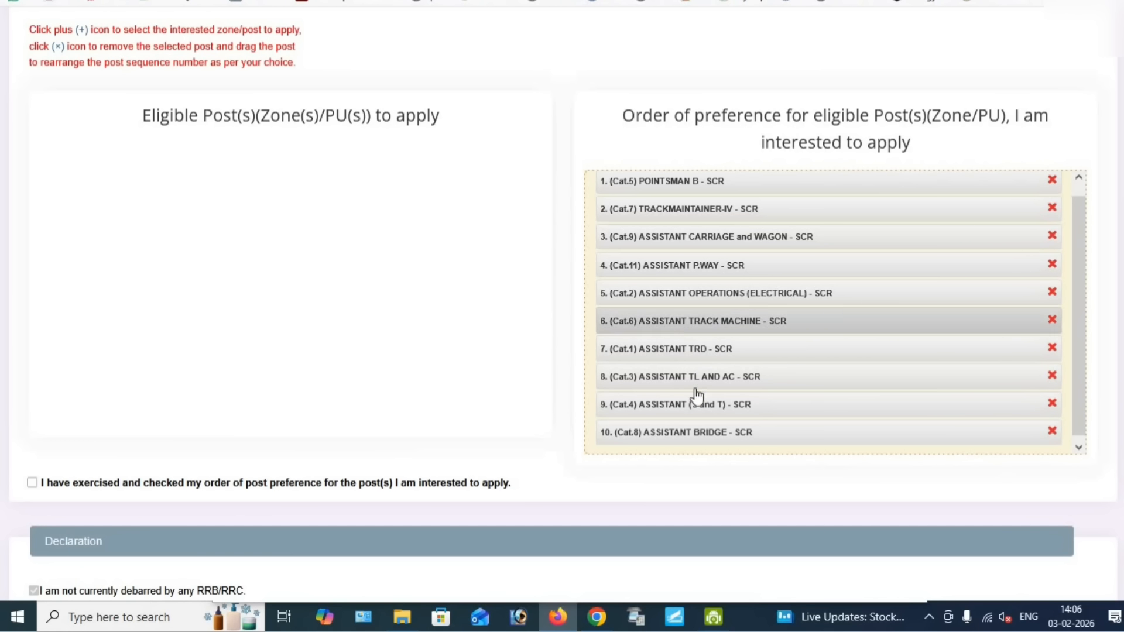
{"action": "left_click", "coordinate": [32, 482]}
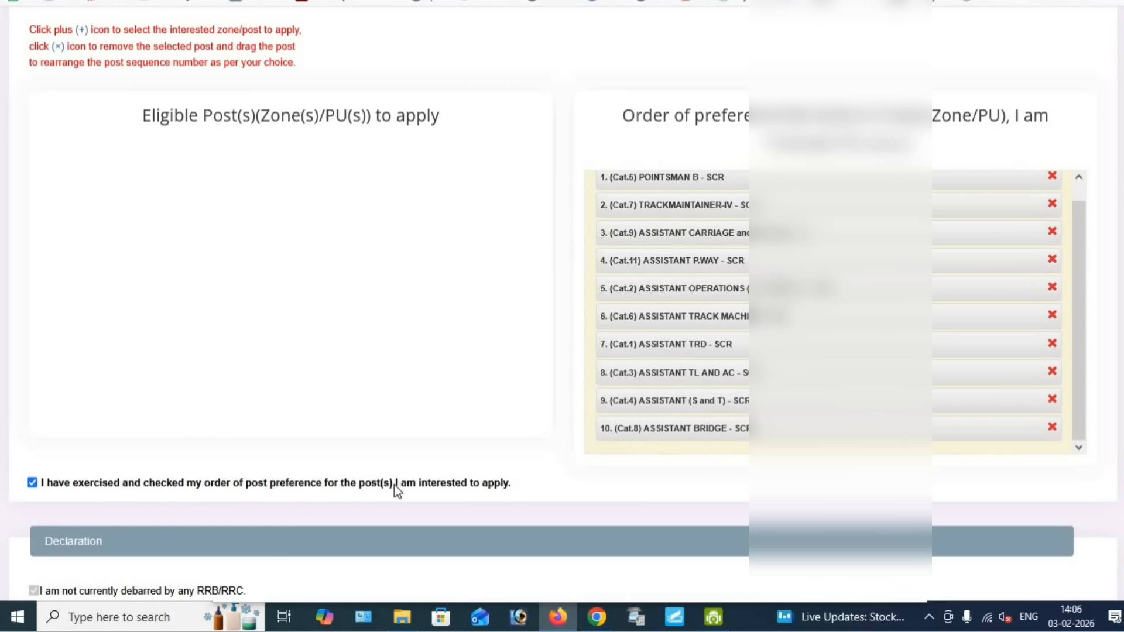
Accept the eligibility declaration, set place to KARIMNAGAR, and save the preferences
{"action": "scroll", "coordinate": [393, 491], "scroll_direction": "down", "scroll_amount": 5}
{"action": "left_click", "coordinate": [42, 389]}
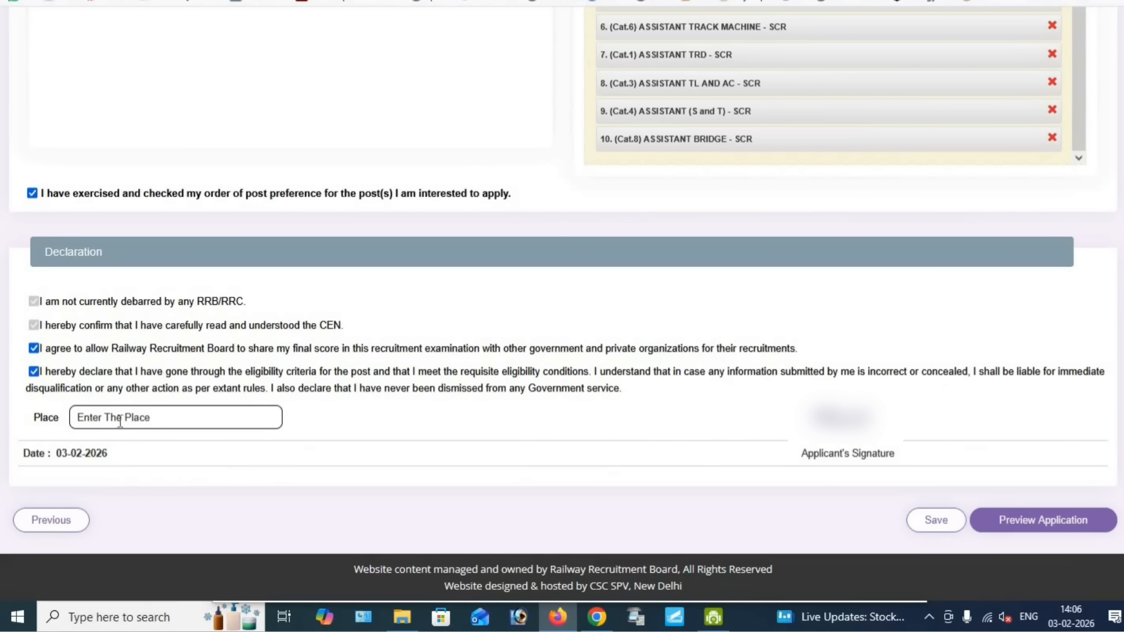
{"action": "type", "text": "KARIMNAGAR"}
{"action": "left_click", "coordinate": [934, 522]}
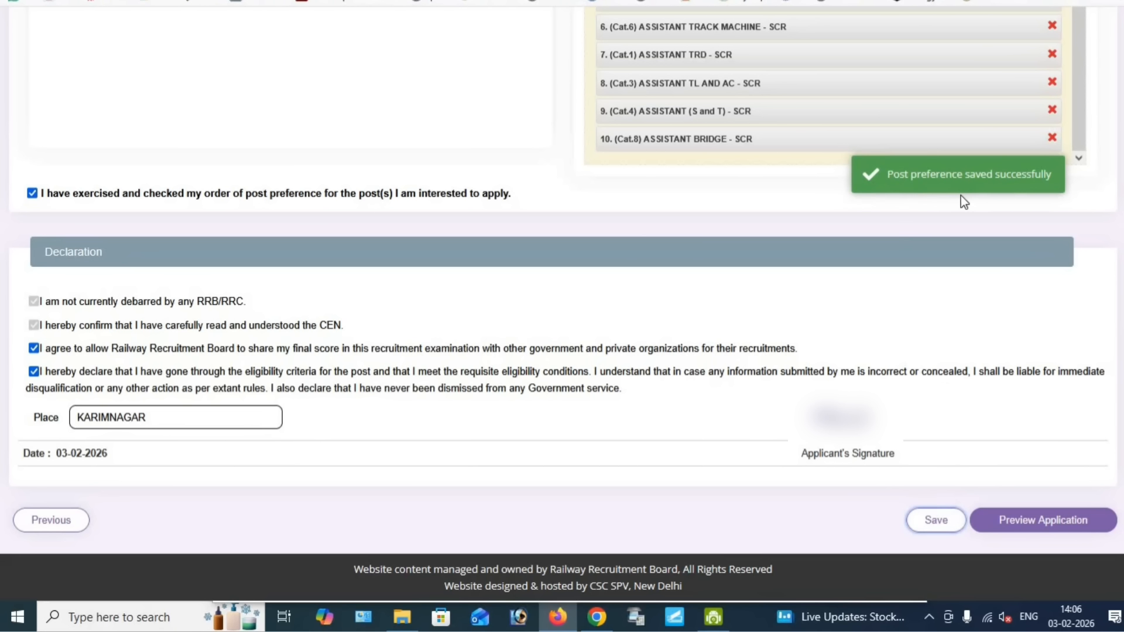
Preview and confirm the re-checked application, submit it, and start the ₹500.00 SBIePay payment
{"action": "left_click", "coordinate": [1014, 520]}
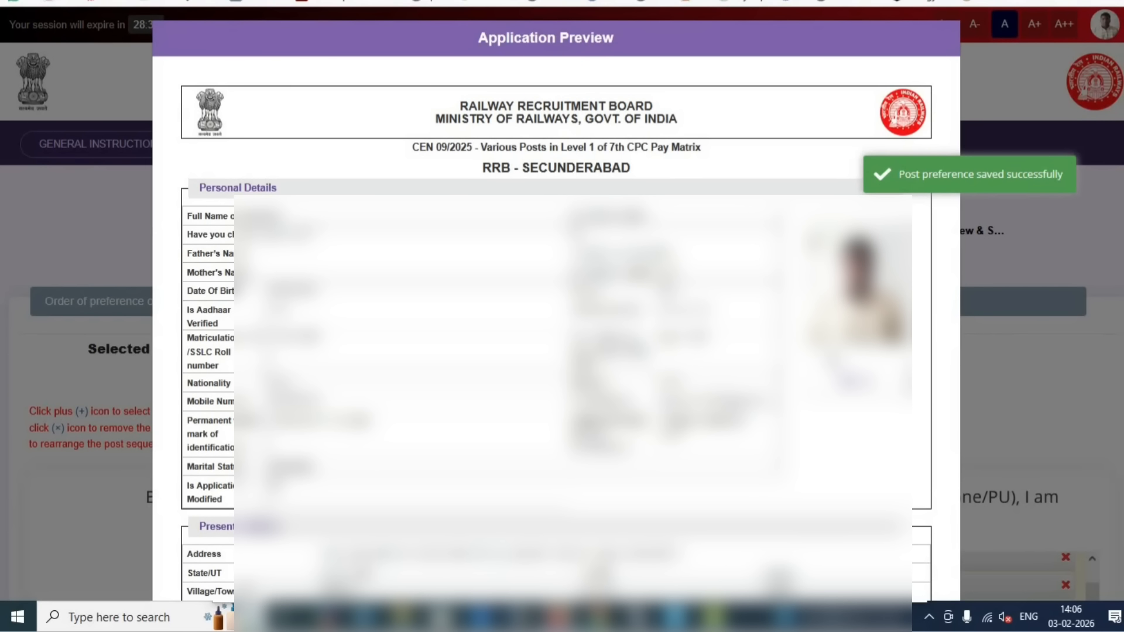
{"action": "scroll", "coordinate": [556, 322], "scroll_direction": "down", "scroll_amount": 2}
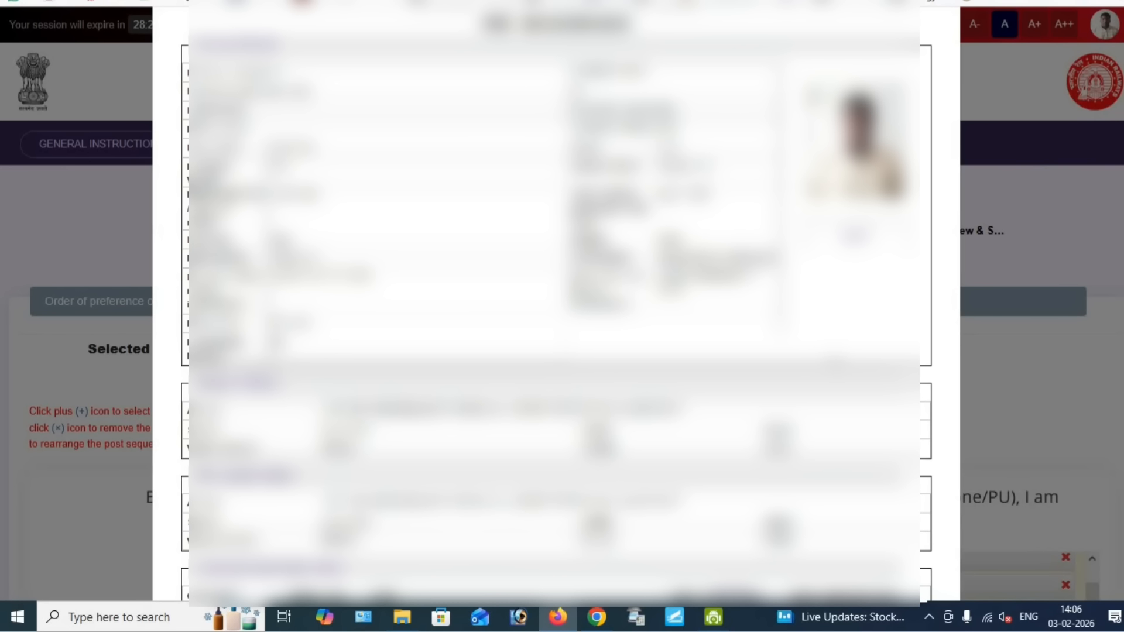
{"action": "scroll", "coordinate": [556, 293], "scroll_direction": "down", "scroll_amount": 10}
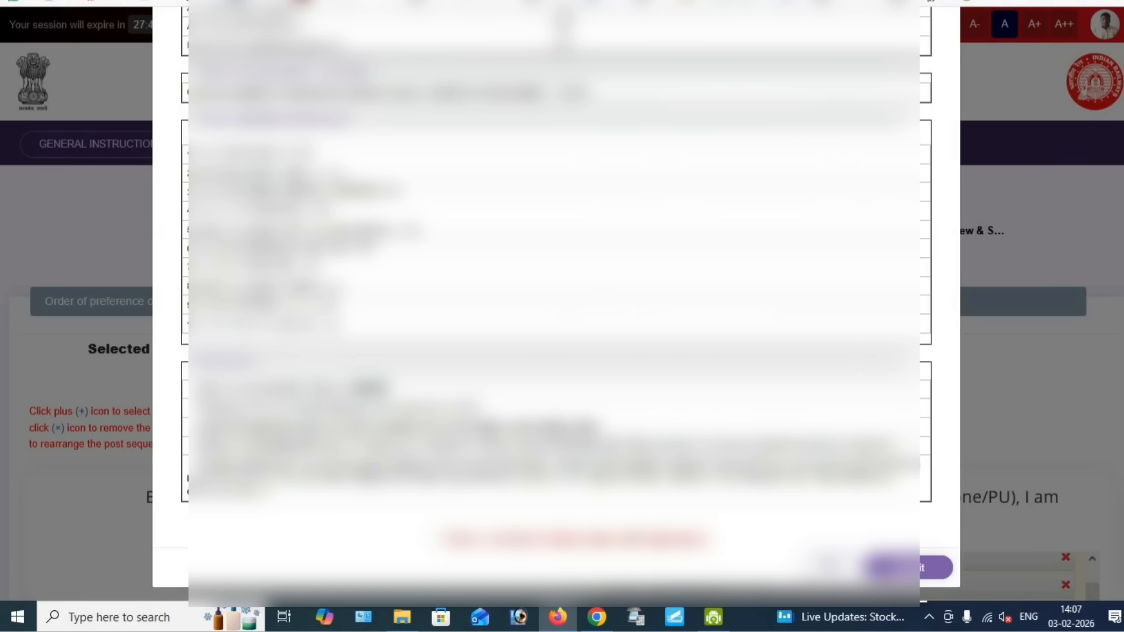
{"action": "left_click", "coordinate": [437, 538]}
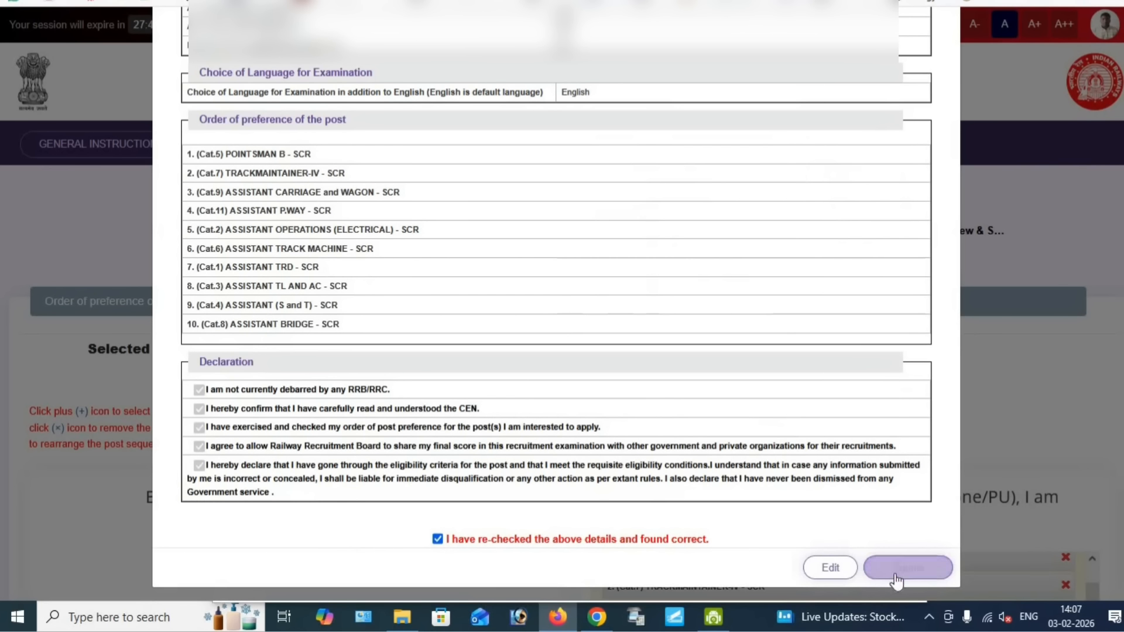
{"action": "left_click", "coordinate": [912, 566]}
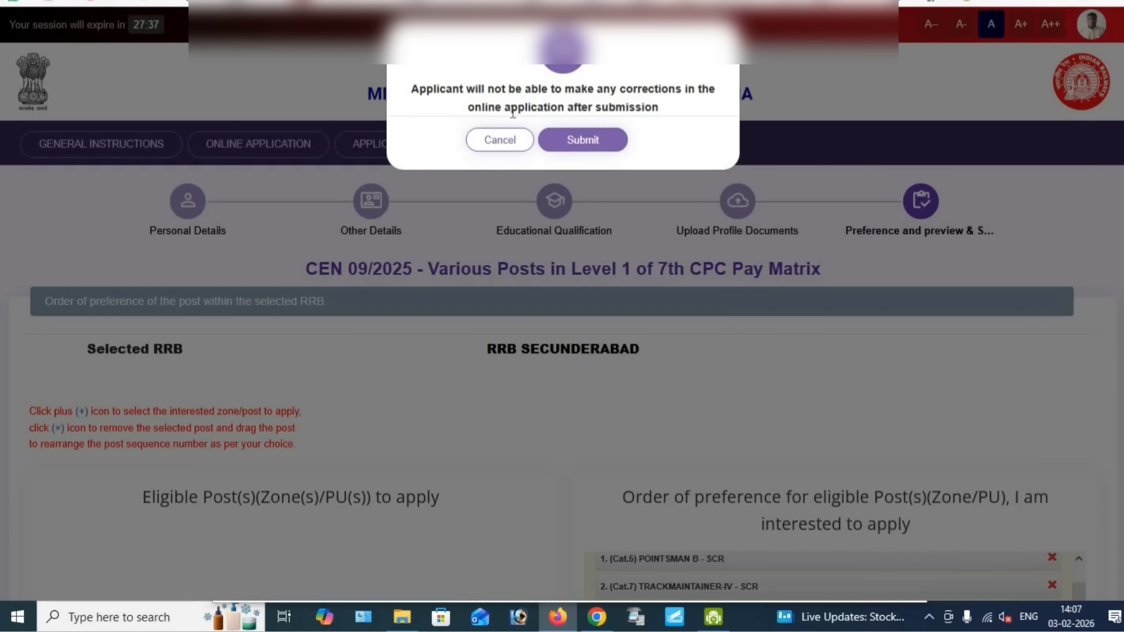
{"action": "left_click", "coordinate": [591, 140]}
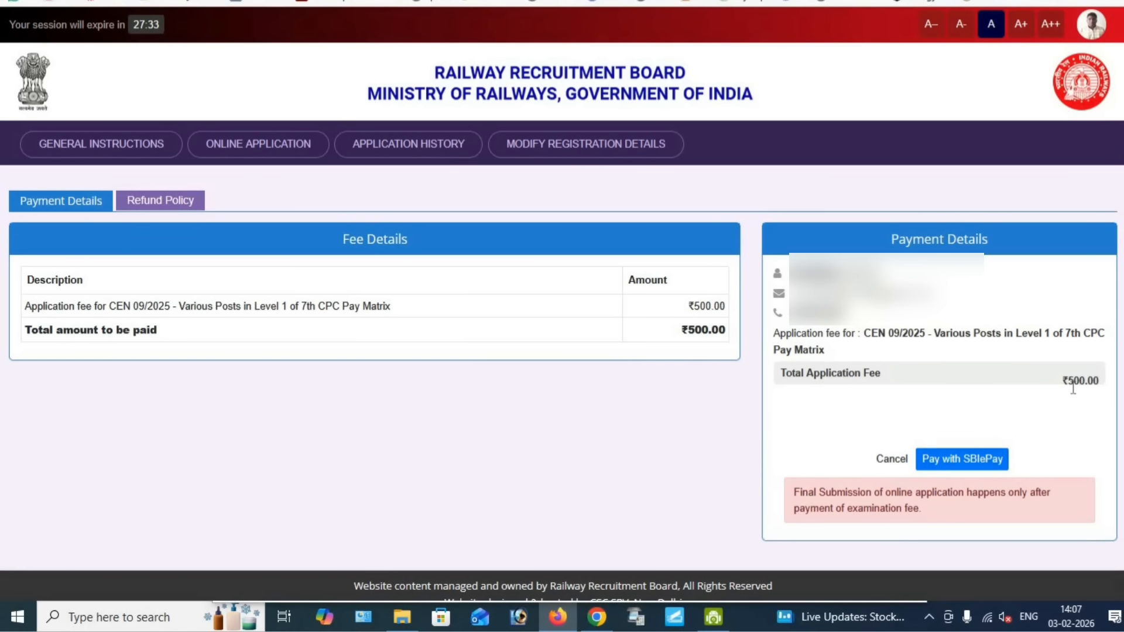
{"action": "left_click", "coordinate": [975, 463]}
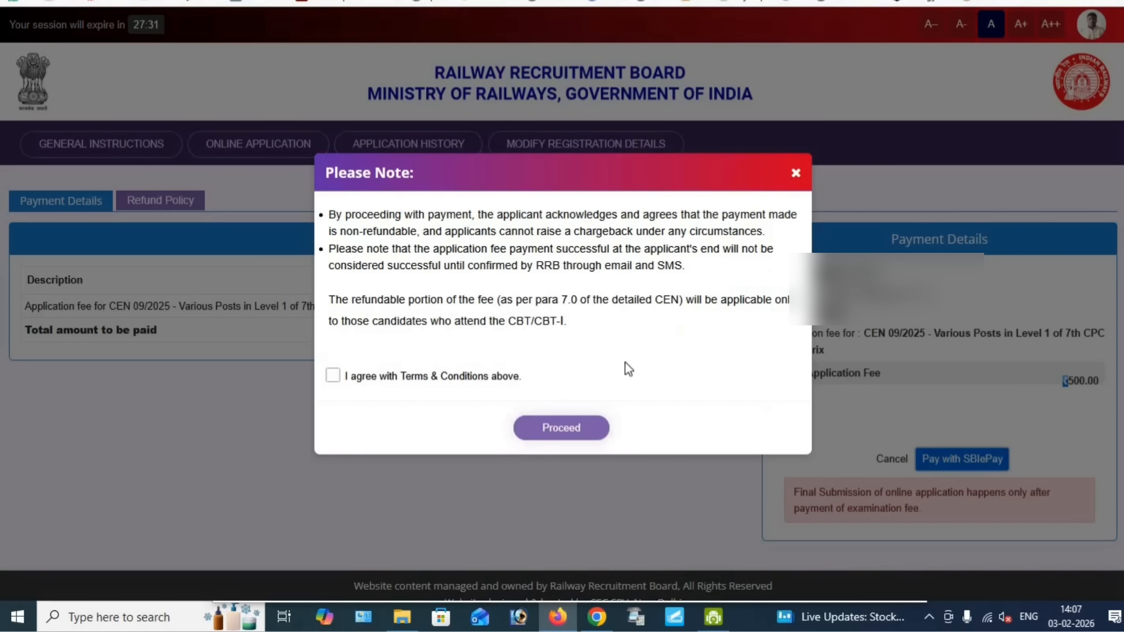